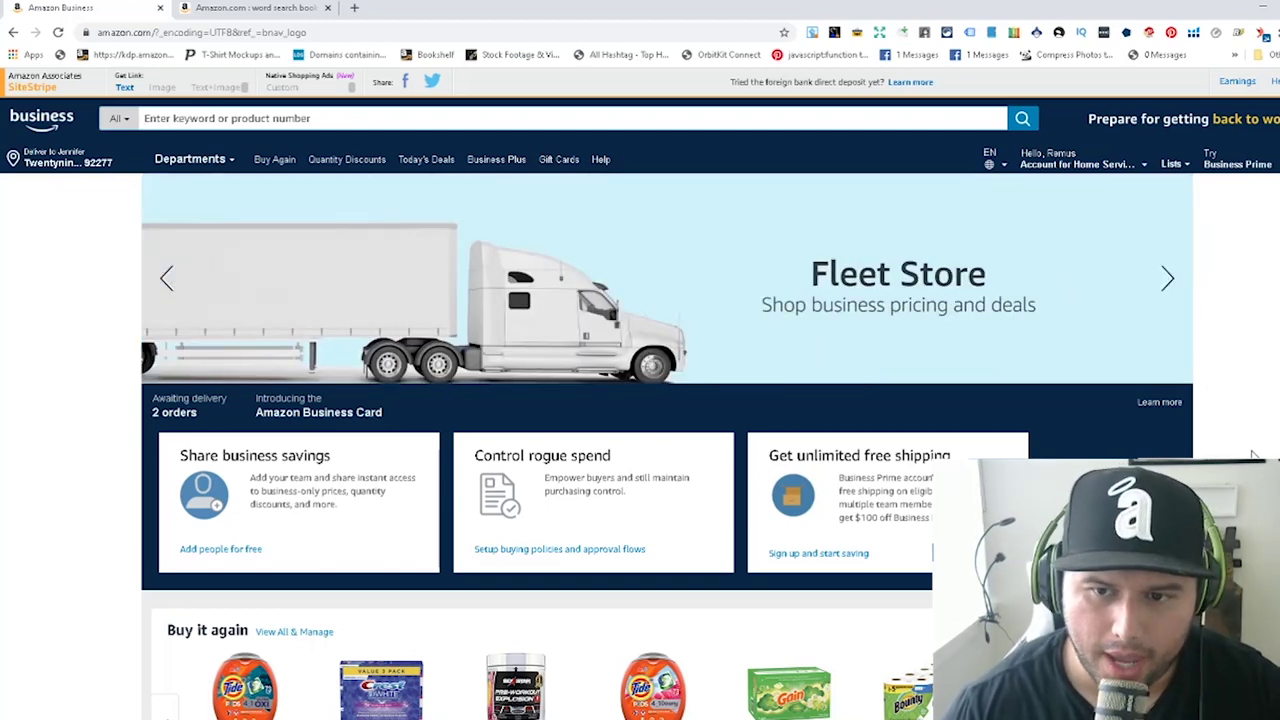
- Look up "word search" in the store search and choose the suggestion "word search books for kids 6-8"
{"action": "left_click", "coordinate": [570, 121]}
{"action": "type", "text": "word search"}
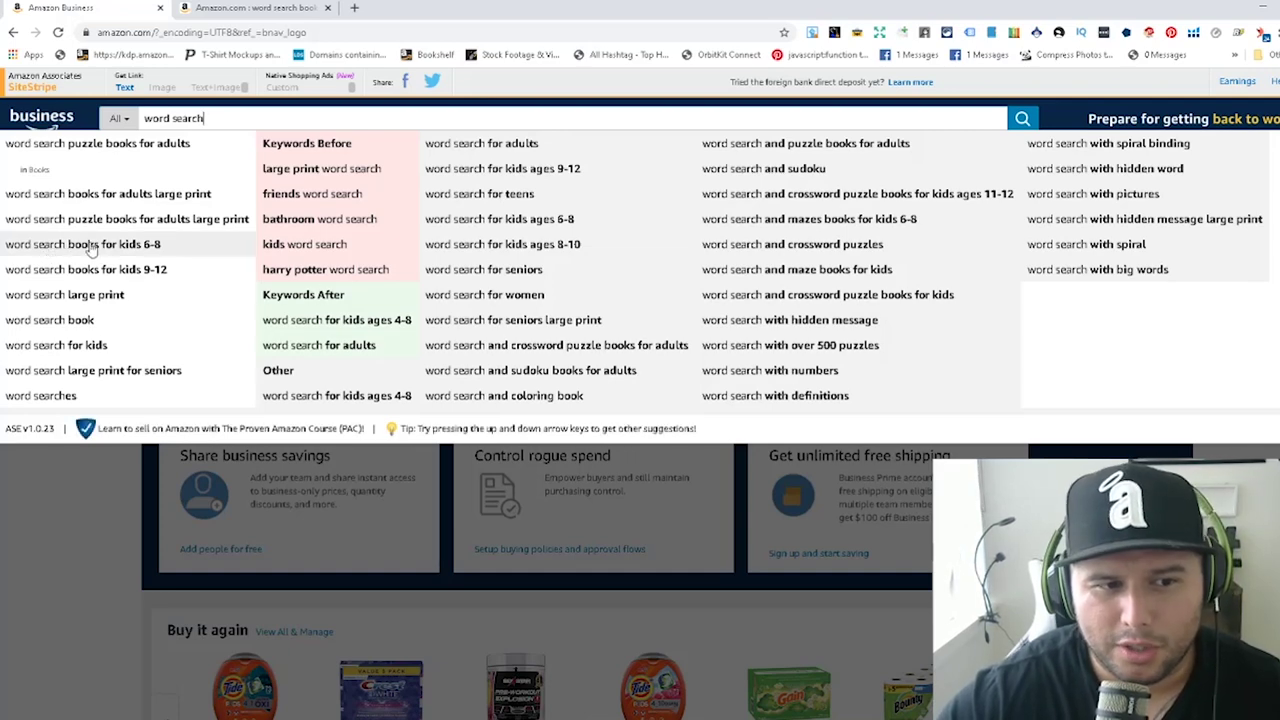
{"action": "left_click", "coordinate": [145, 250]}
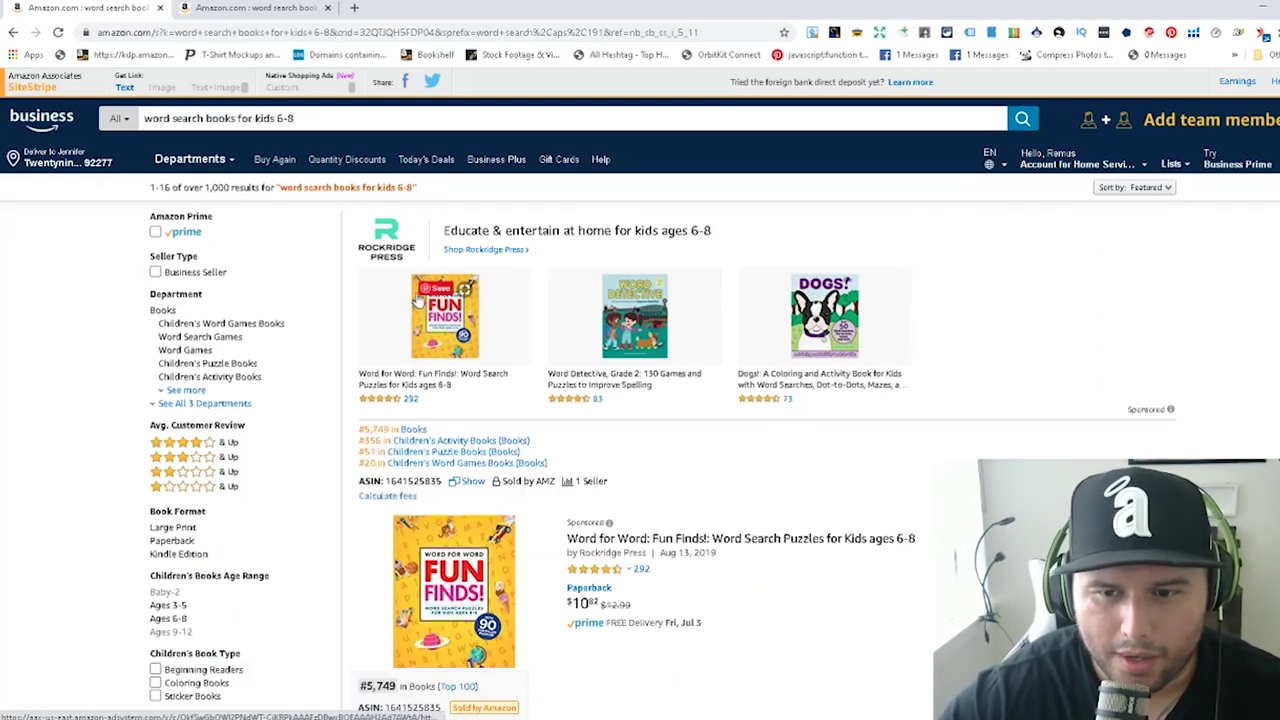
- Check the result count and the further keyword suggestions for "word search books for kids 6-8"
{"action": "double_click", "coordinate": [210, 188]}
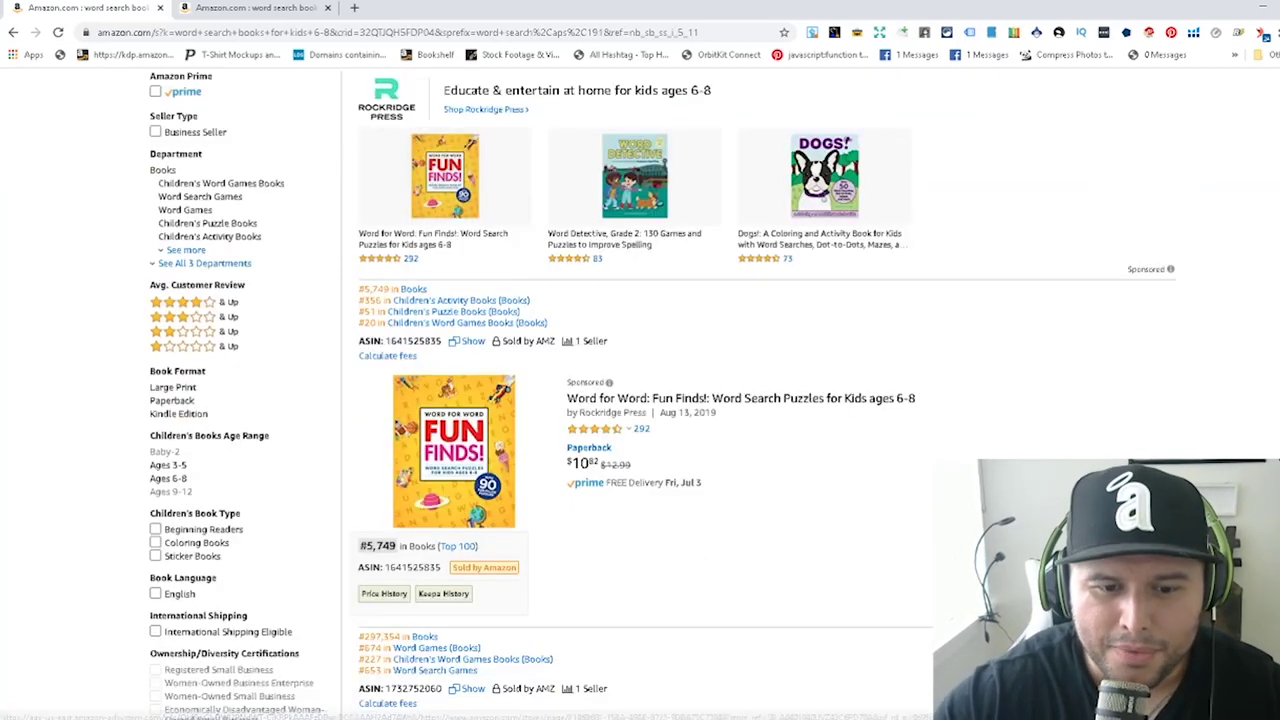
{"action": "scroll", "coordinate": [960, 400], "scroll_direction": "down", "scroll_amount": 2}
{"action": "scroll", "coordinate": [343, 235], "scroll_direction": "up", "scroll_amount": 2}
{"action": "left_click", "coordinate": [338, 122]}
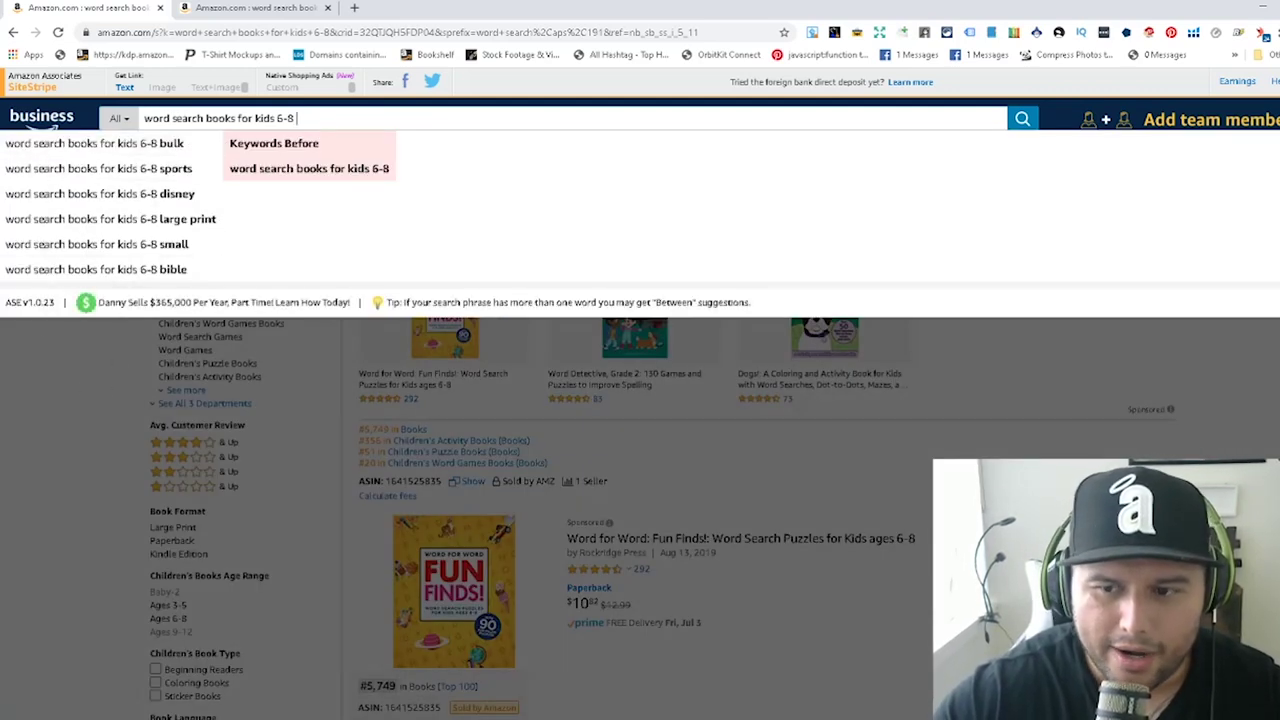
{"action": "key", "text": "Escape"}
- Examine the best-seller ranks, prices and publication dates of the word search books across the results page
{"action": "scroll", "coordinate": [660, 400], "scroll_direction": "down", "scroll_amount": 3}
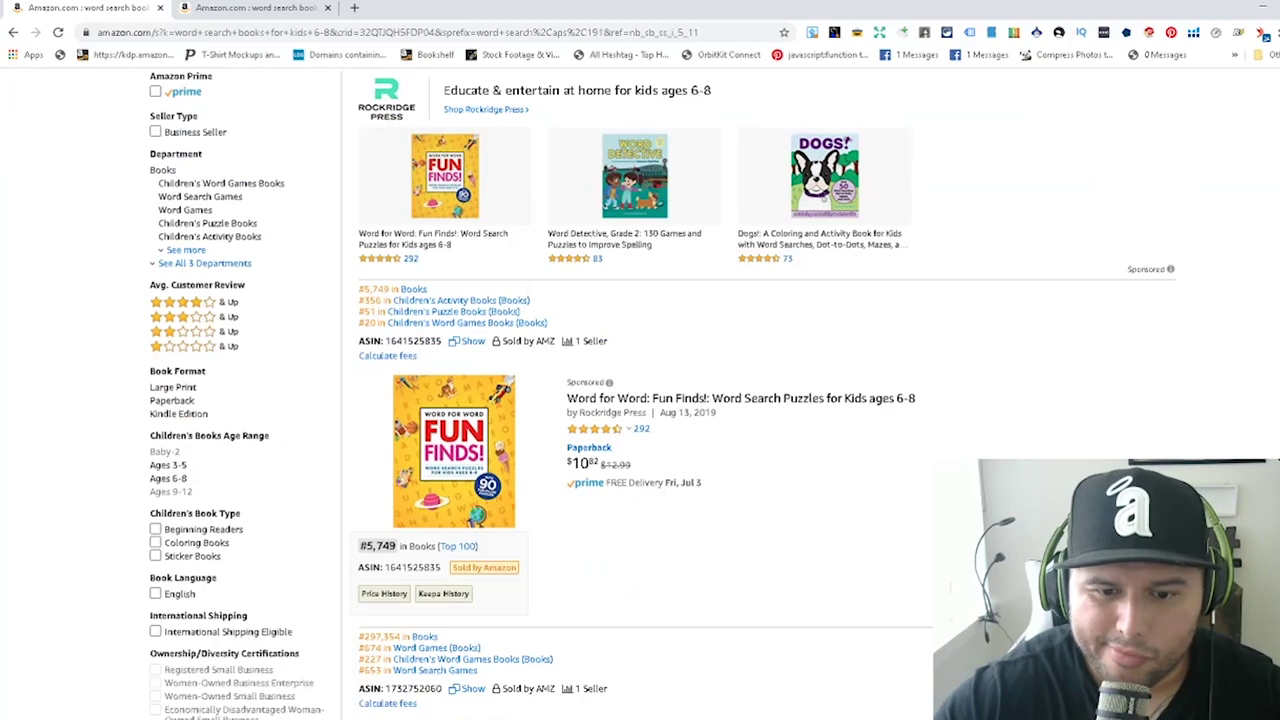
{"action": "scroll", "coordinate": [660, 400], "scroll_direction": "down", "scroll_amount": 8}
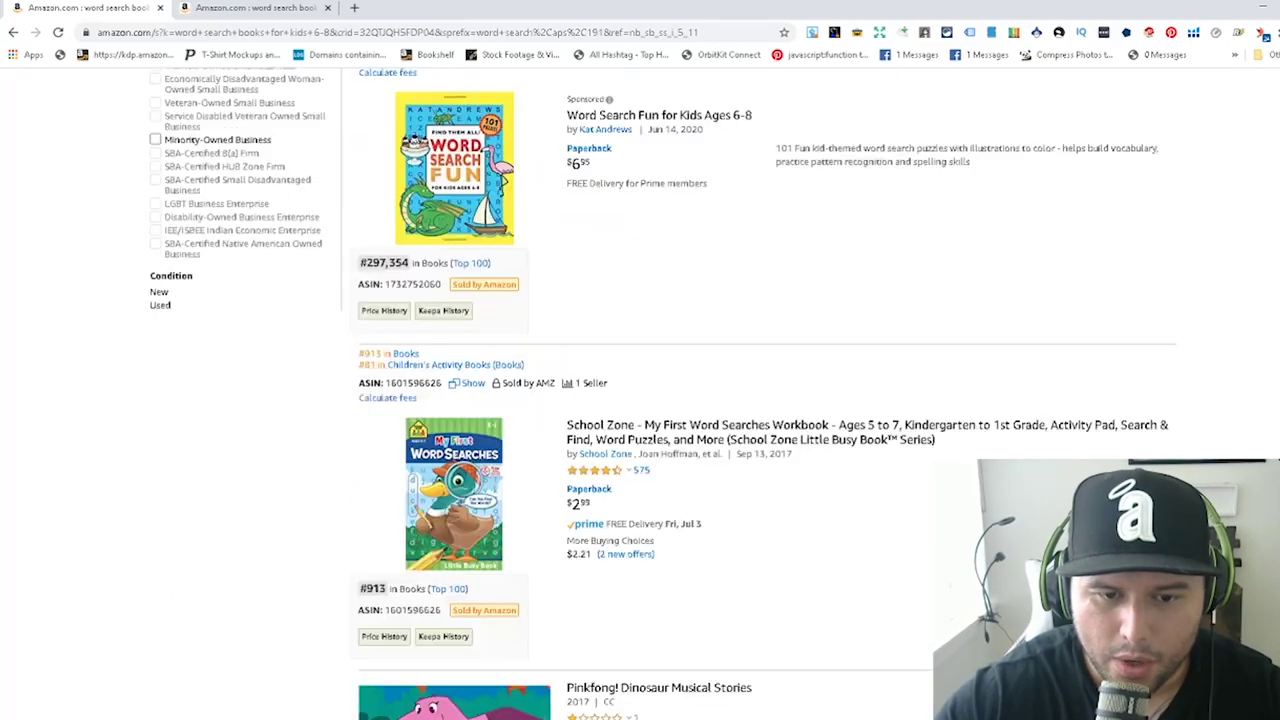
{"action": "scroll", "coordinate": [660, 400], "scroll_direction": "down", "scroll_amount": 3}
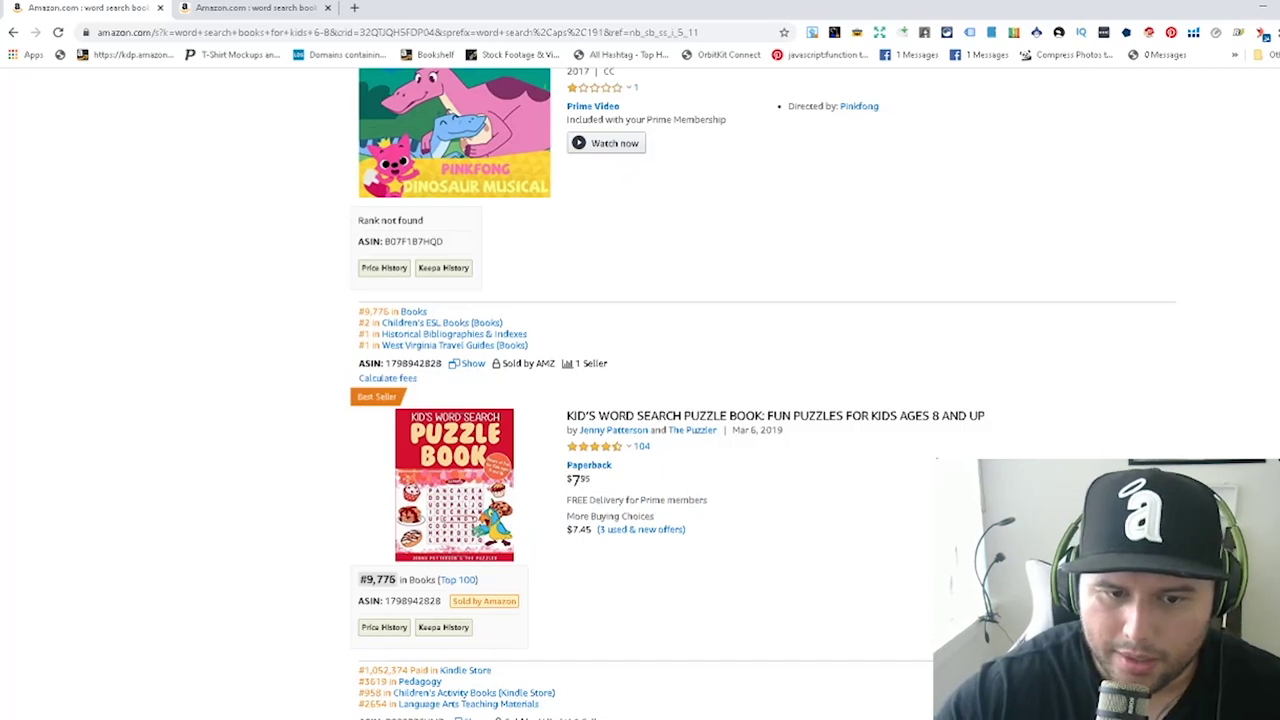
{"action": "mouse_move", "coordinate": [424, 455]}
{"action": "scroll", "coordinate": [911, 491], "scroll_direction": "down", "scroll_amount": 1}
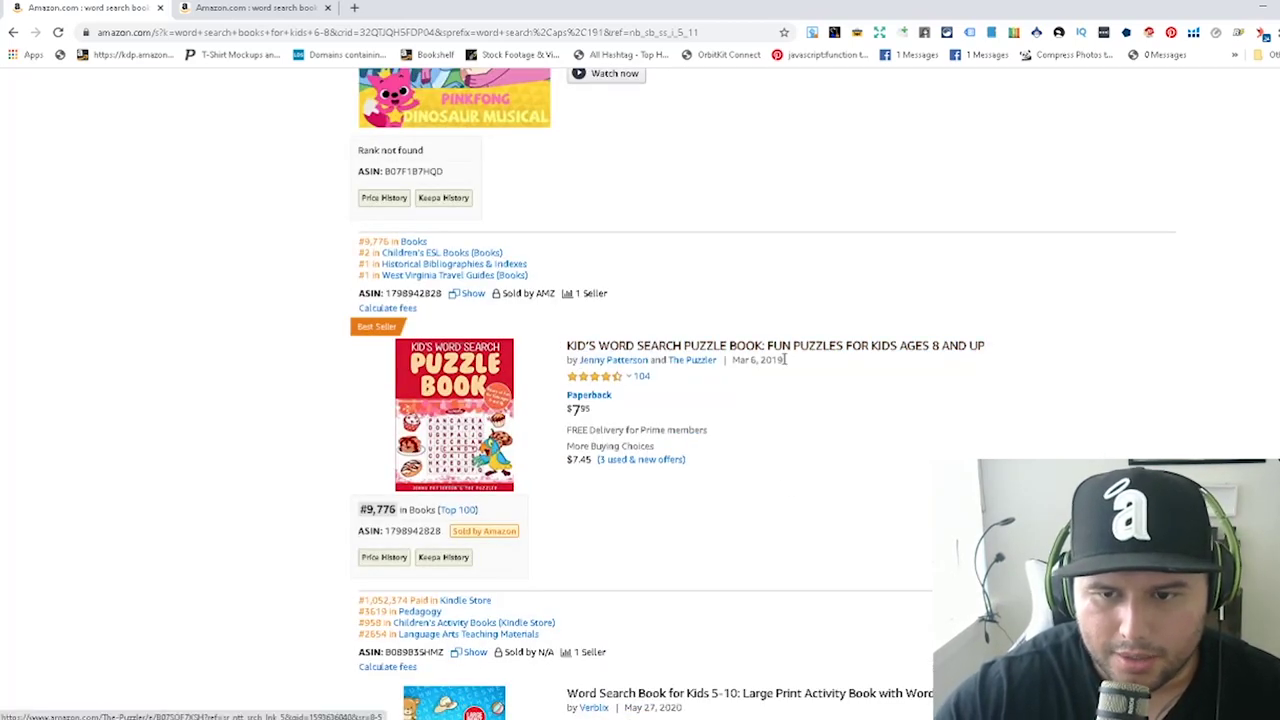
{"action": "scroll", "coordinate": [900, 412], "scroll_direction": "down", "scroll_amount": 2}
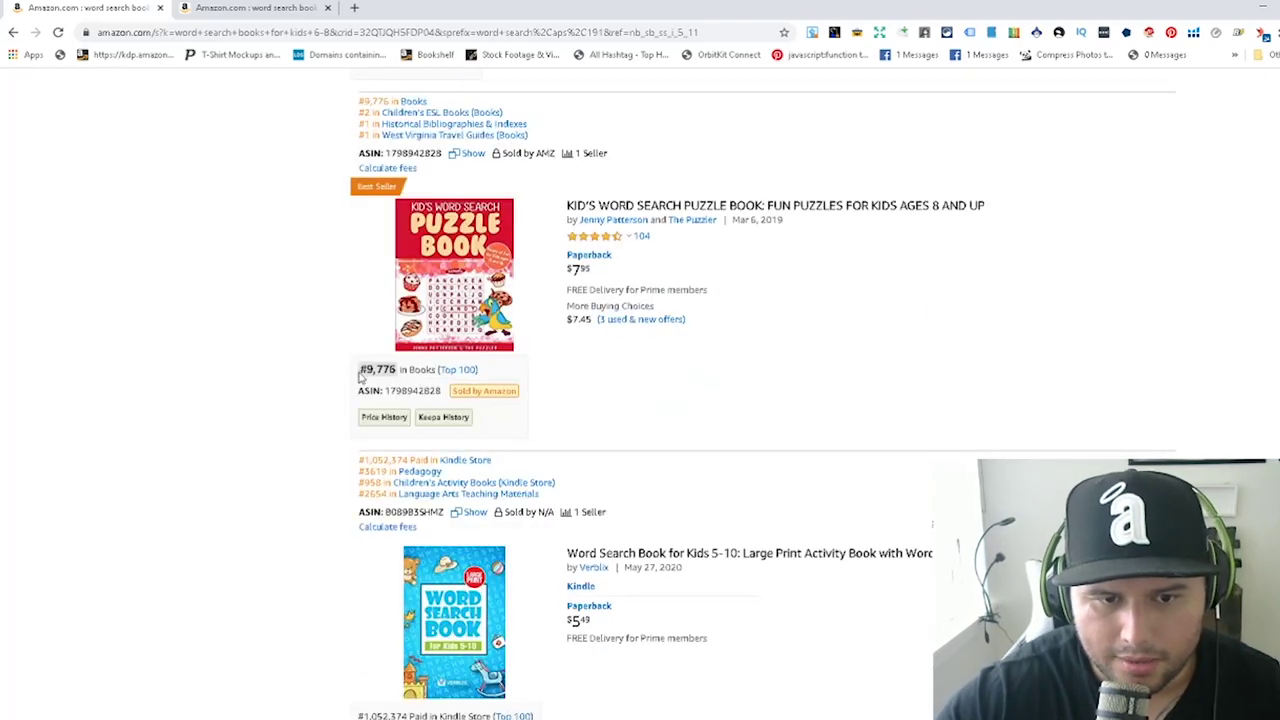
{"action": "scroll", "coordinate": [900, 414], "scroll_direction": "down", "scroll_amount": 4}
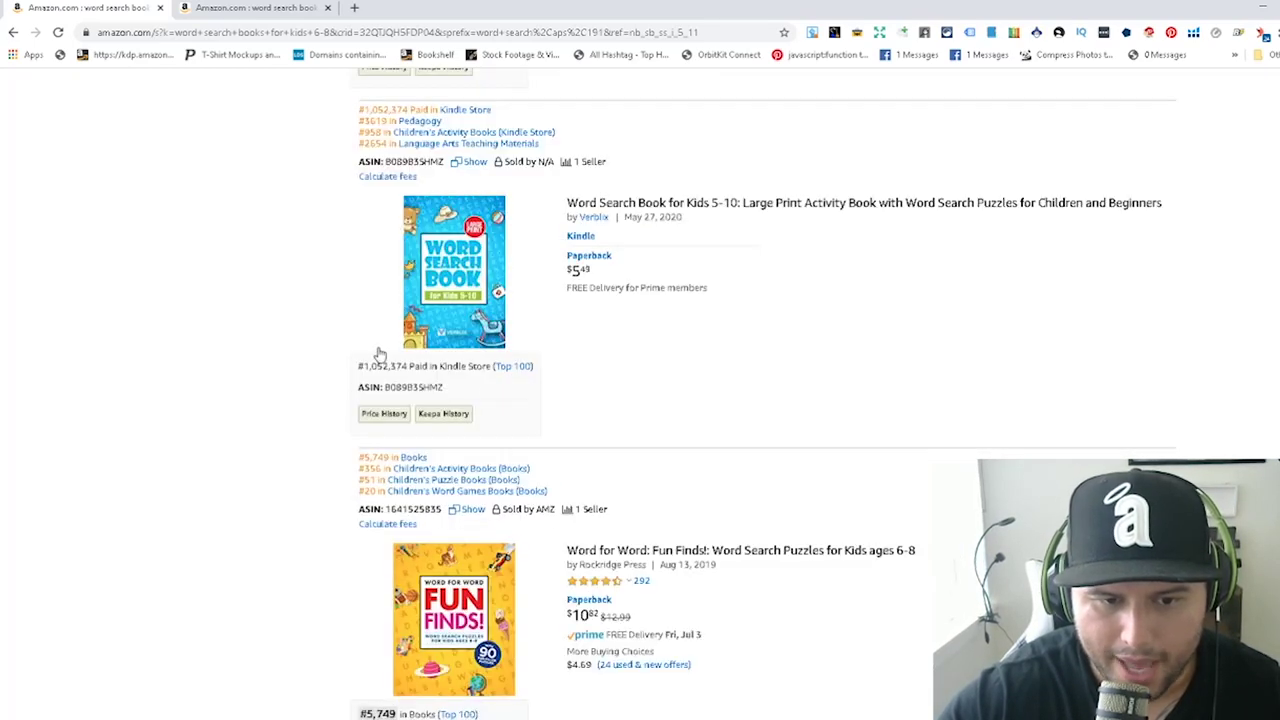
{"action": "scroll", "coordinate": [763, 449], "scroll_direction": "down", "scroll_amount": 5}
{"action": "scroll", "coordinate": [590, 465], "scroll_direction": "down", "scroll_amount": 8}
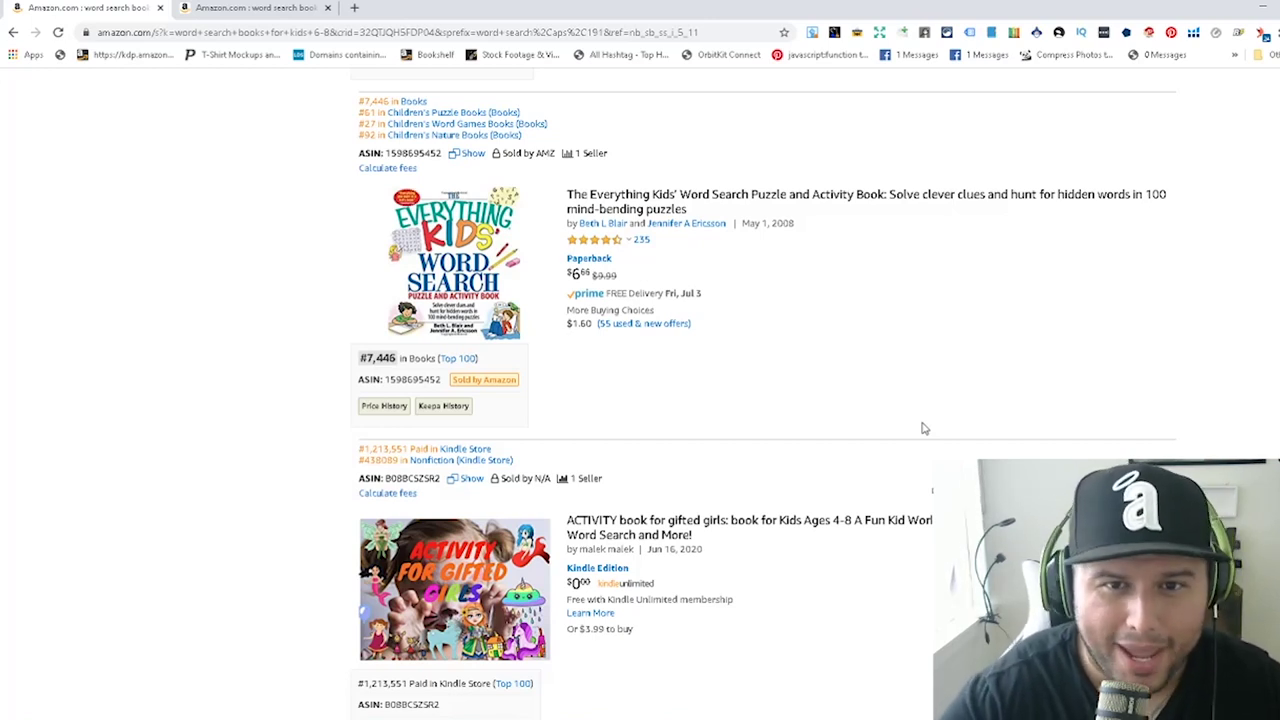
{"action": "scroll", "coordinate": [700, 446], "scroll_direction": "down", "scroll_amount": 5}
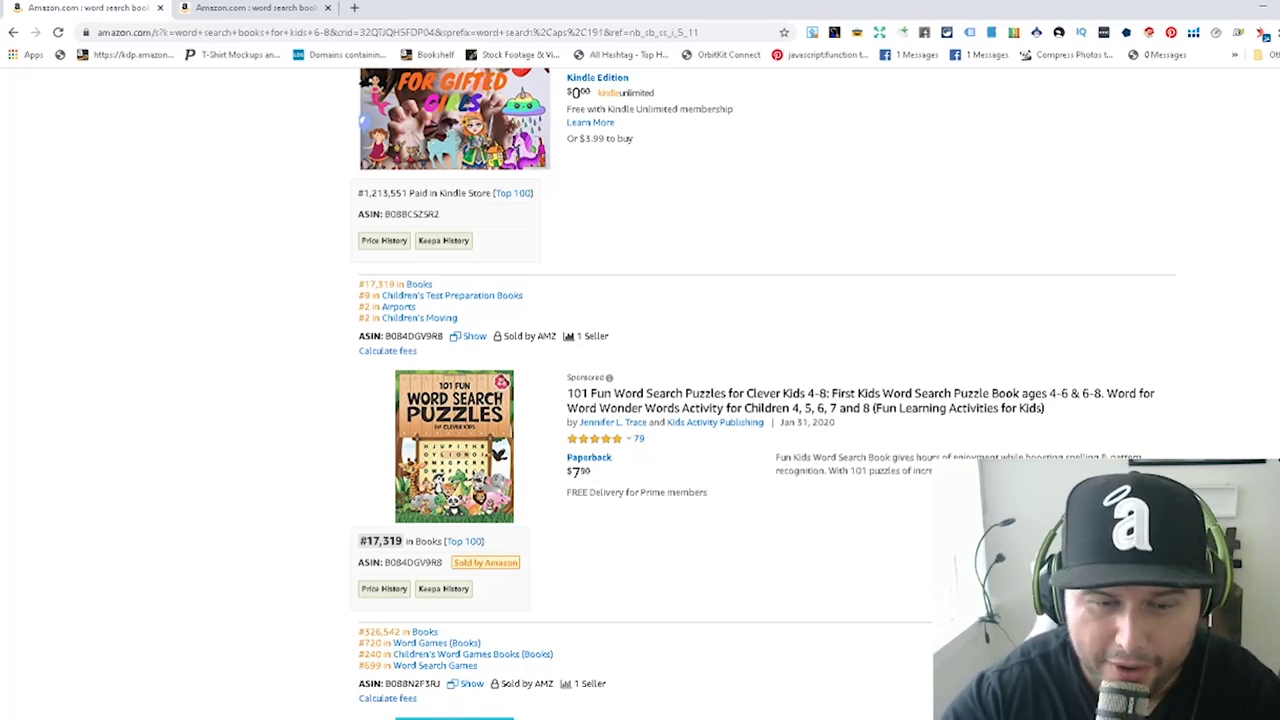
{"action": "scroll", "coordinate": [929, 615], "scroll_direction": "down", "scroll_amount": 8}
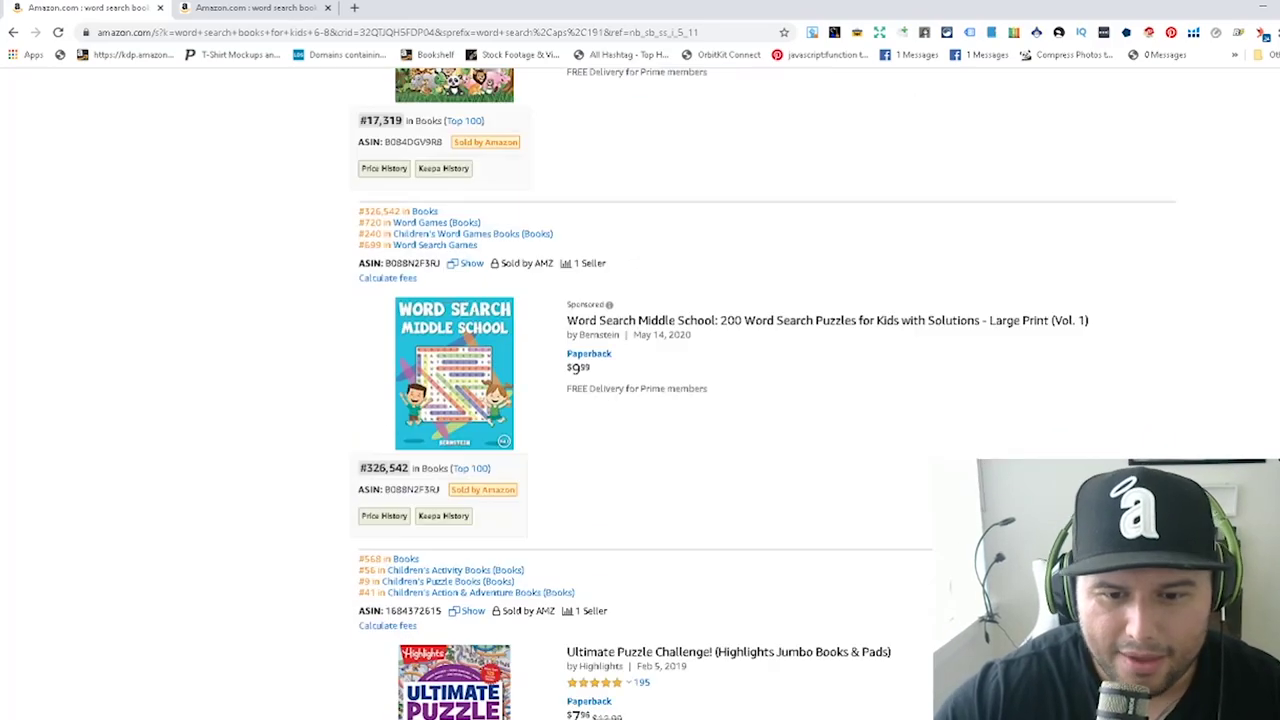
{"action": "scroll", "coordinate": [929, 615], "scroll_direction": "down", "scroll_amount": 4}
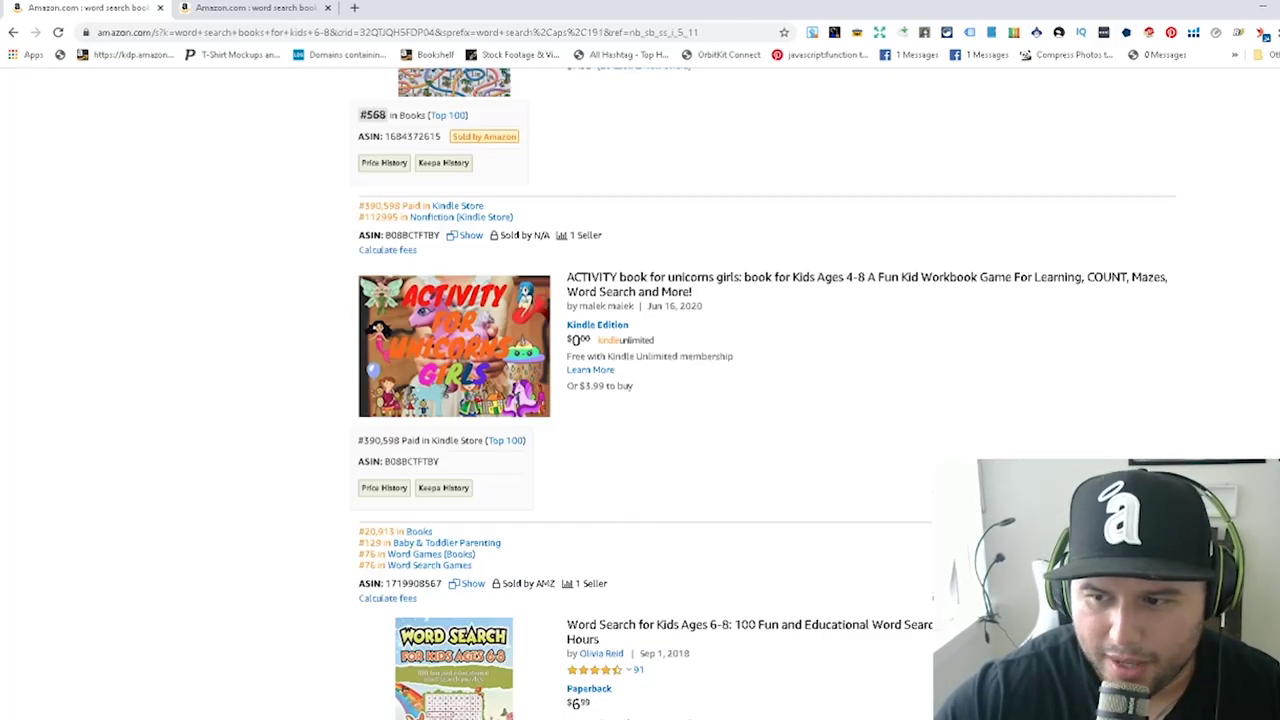
{"action": "scroll", "coordinate": [929, 615], "scroll_direction": "down", "scroll_amount": 10}
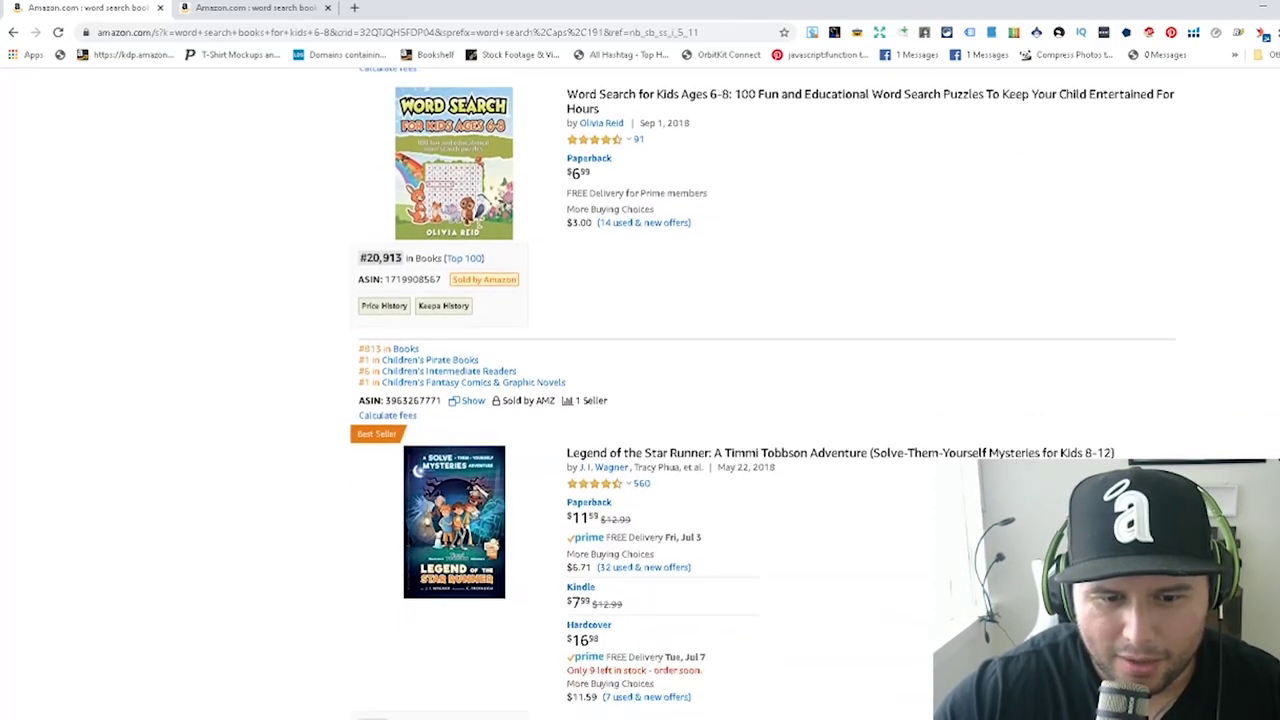
{"action": "scroll", "coordinate": [929, 615], "scroll_direction": "down", "scroll_amount": 15}
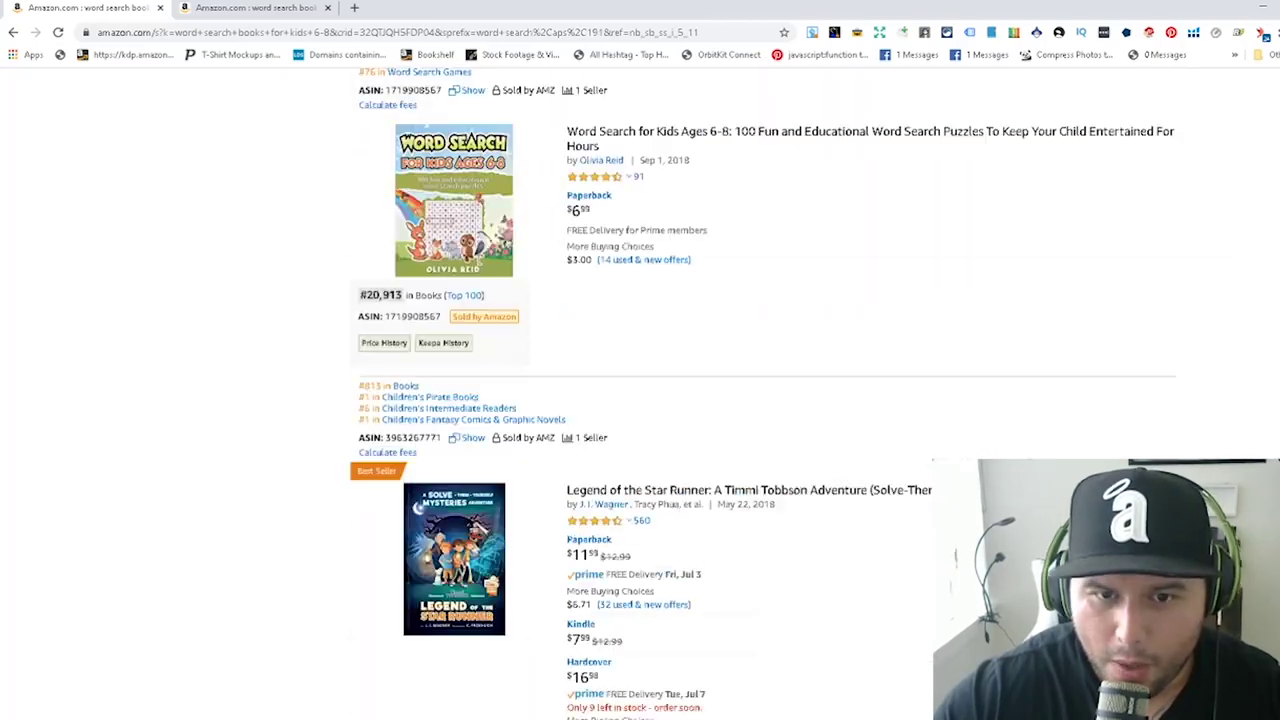
{"action": "scroll", "coordinate": [548, 147], "scroll_direction": "up", "scroll_amount": 20}
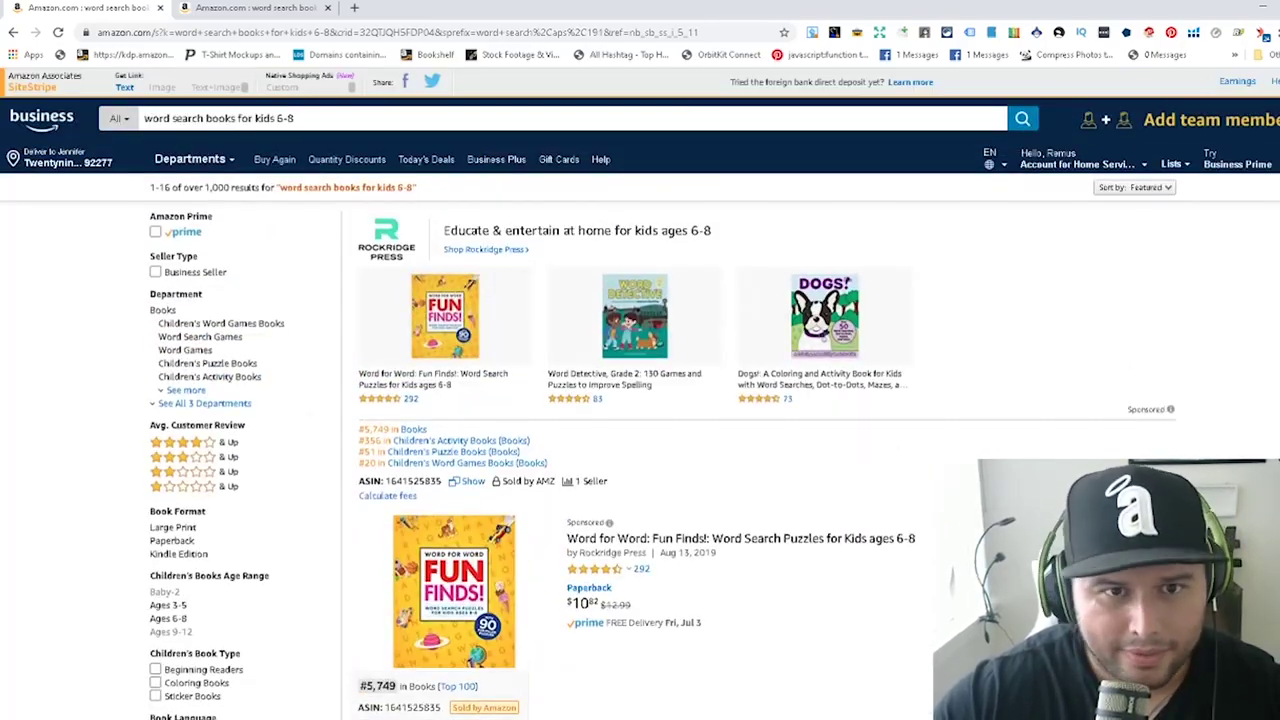
- Review the first result's product details, and compare the covers, titles and ranks of the competing kids' books
{"action": "left_click", "coordinate": [617, 122]}
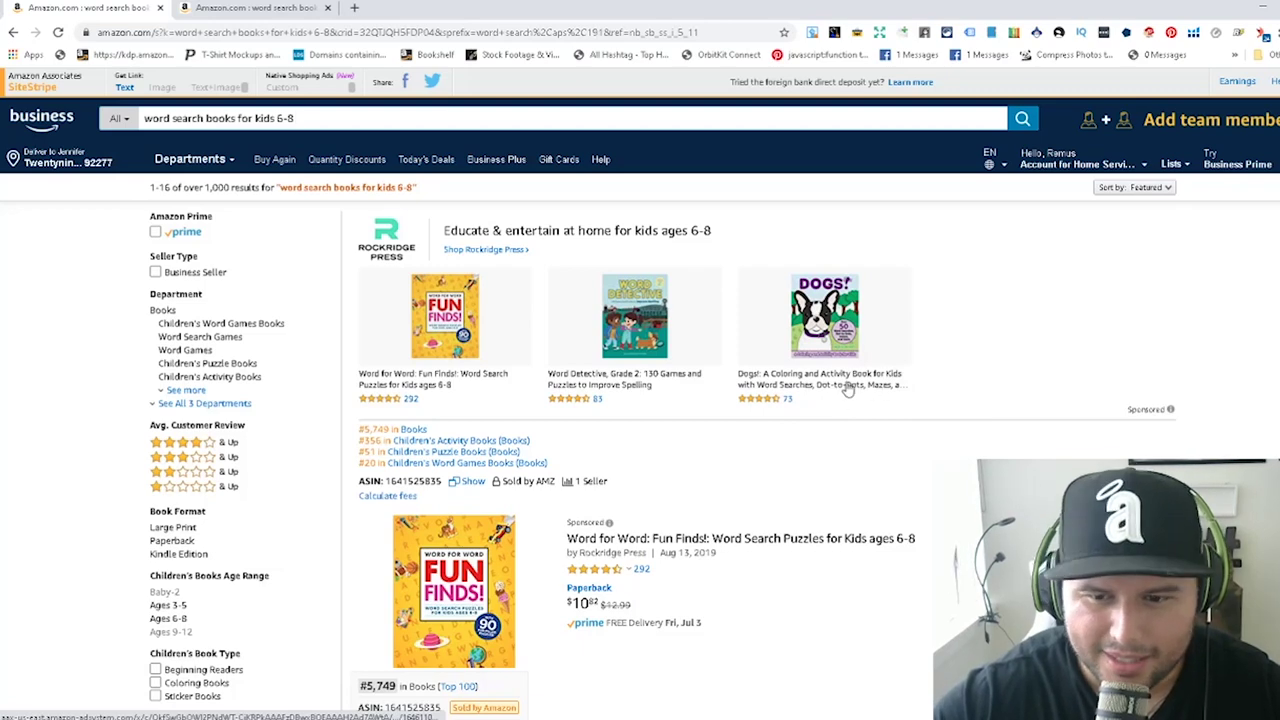
{"action": "scroll", "coordinate": [900, 410], "scroll_direction": "down", "scroll_amount": 4}
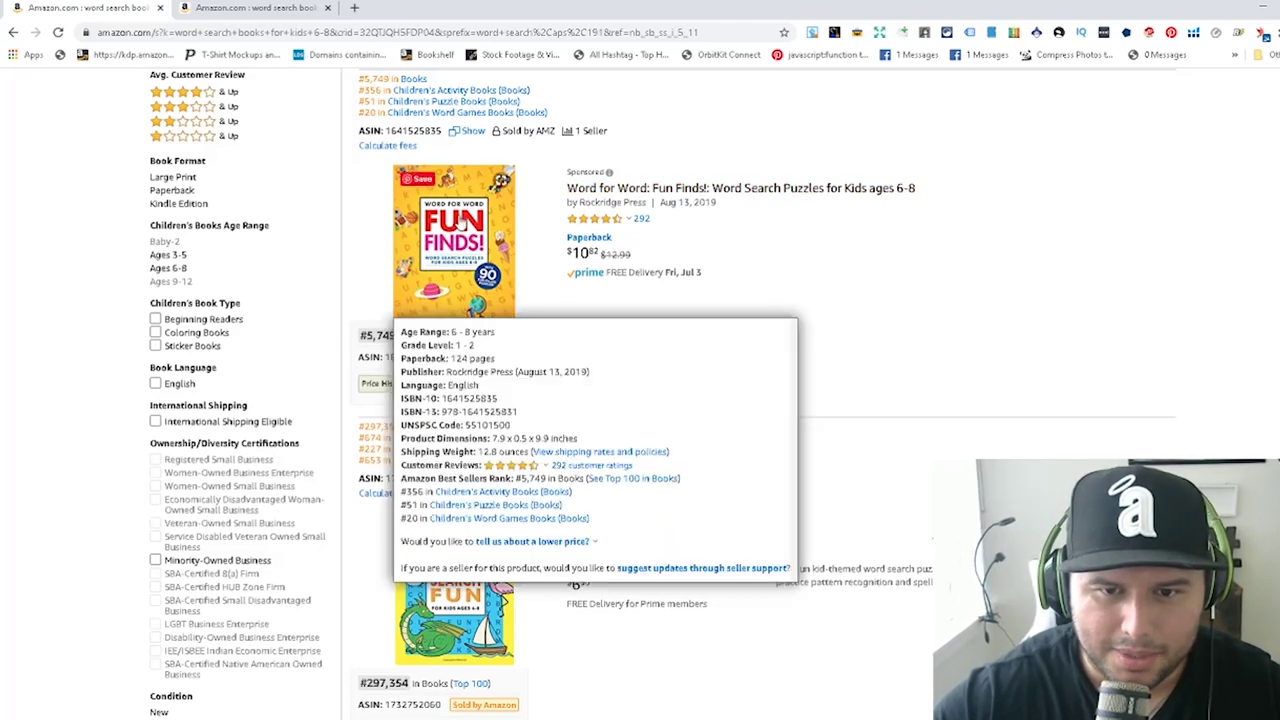
{"action": "scroll", "coordinate": [1100, 395], "scroll_direction": "down", "scroll_amount": 2}
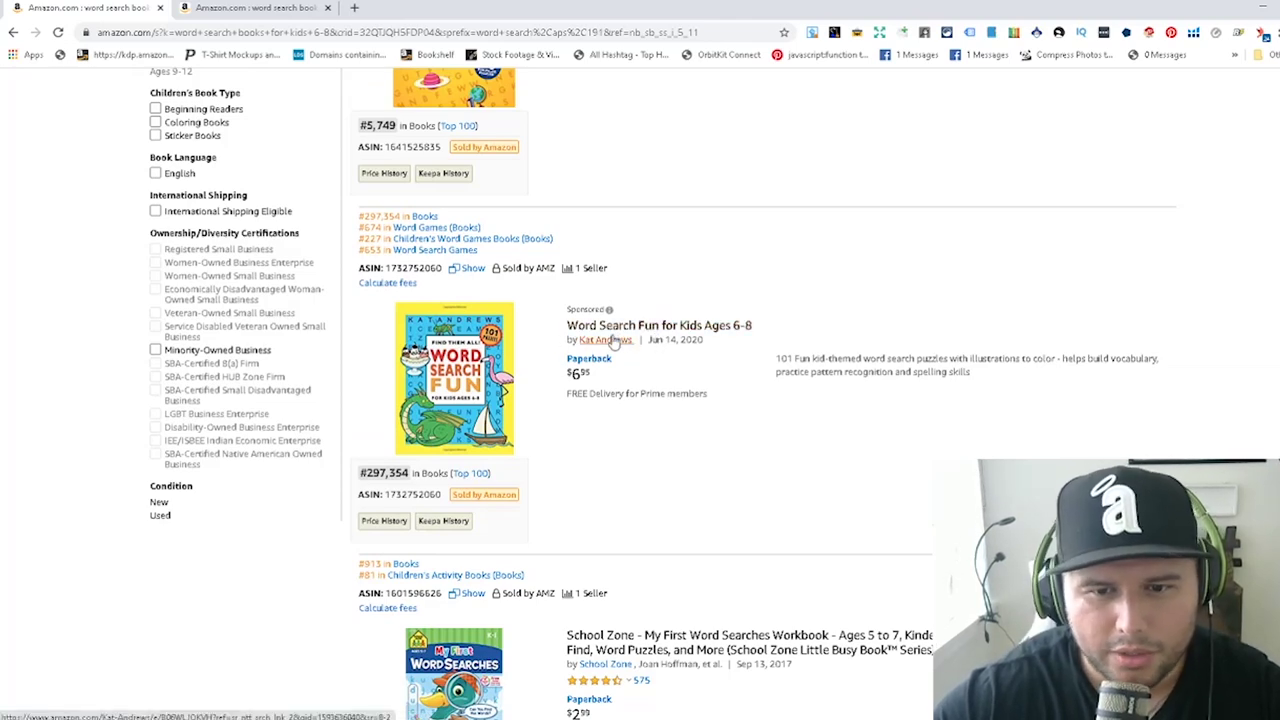
{"action": "scroll", "coordinate": [780, 391], "scroll_direction": "down", "scroll_amount": 4}
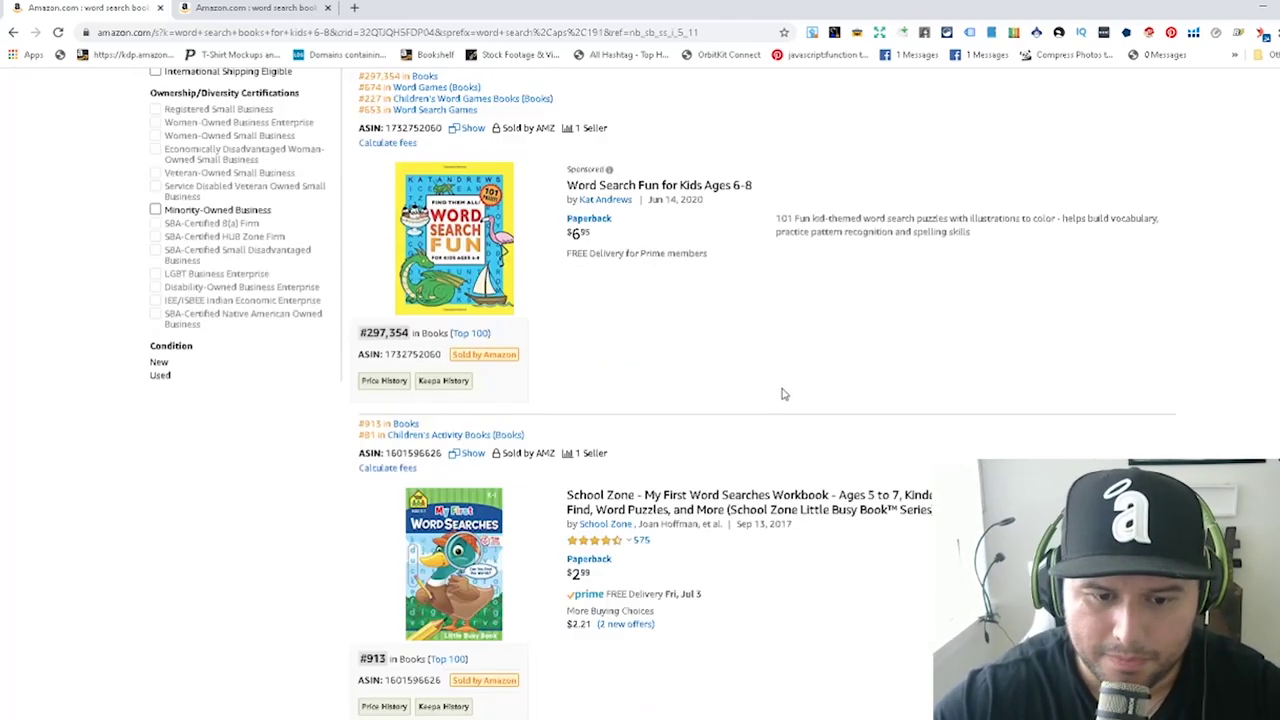
{"action": "scroll", "coordinate": [785, 400], "scroll_direction": "down", "scroll_amount": 10}
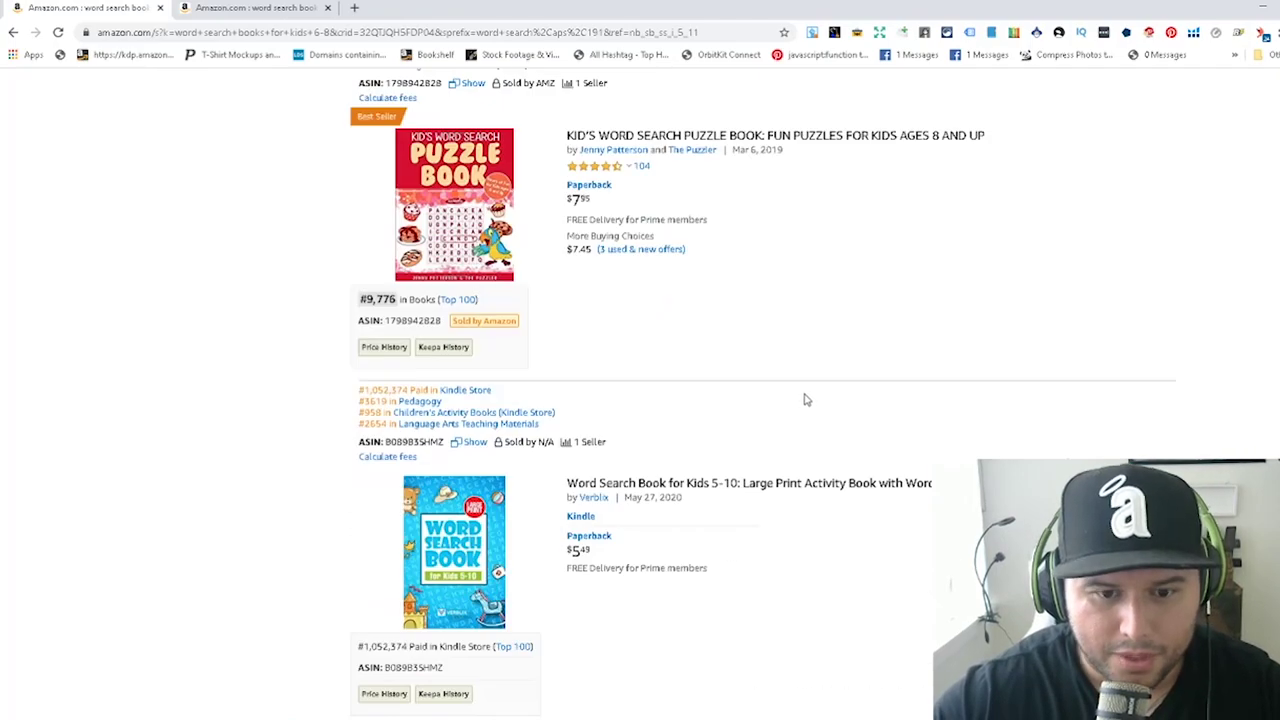
{"action": "scroll", "coordinate": [828, 404], "scroll_direction": "down", "scroll_amount": 5}
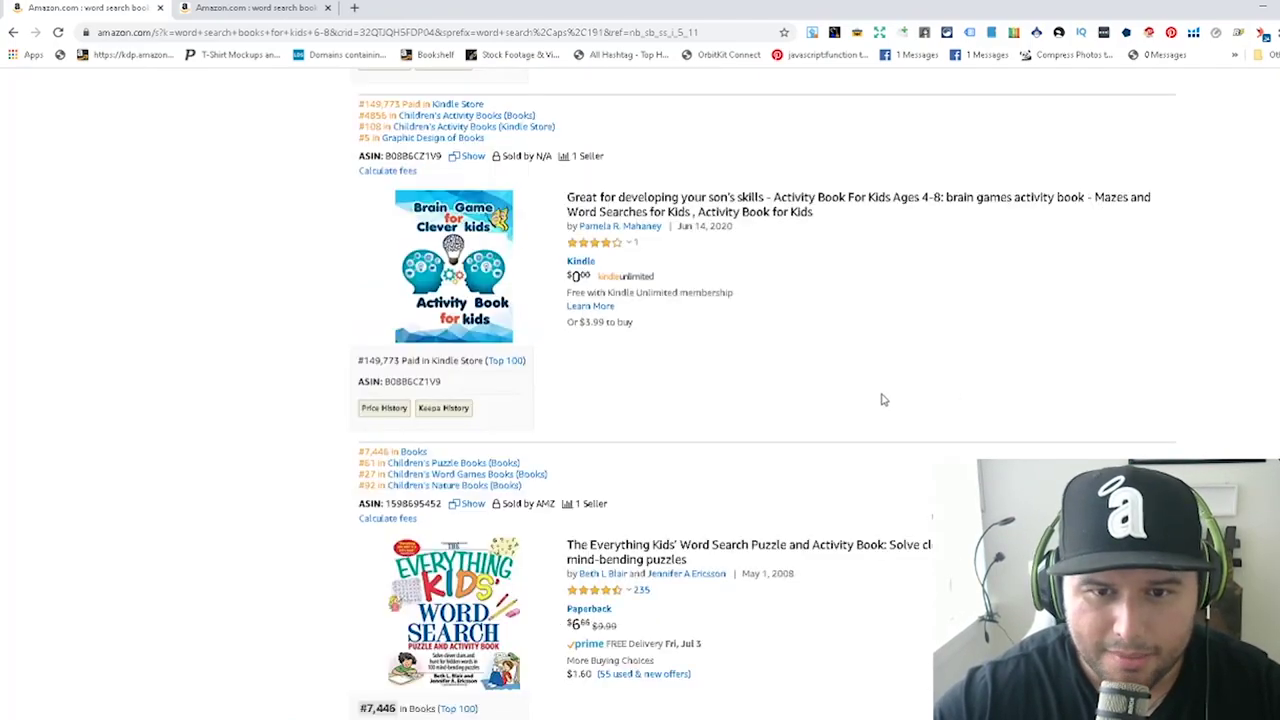
{"action": "scroll", "coordinate": [780, 420], "scroll_direction": "up", "scroll_amount": 2}
{"action": "scroll", "coordinate": [820, 480], "scroll_direction": "down", "scroll_amount": 8}
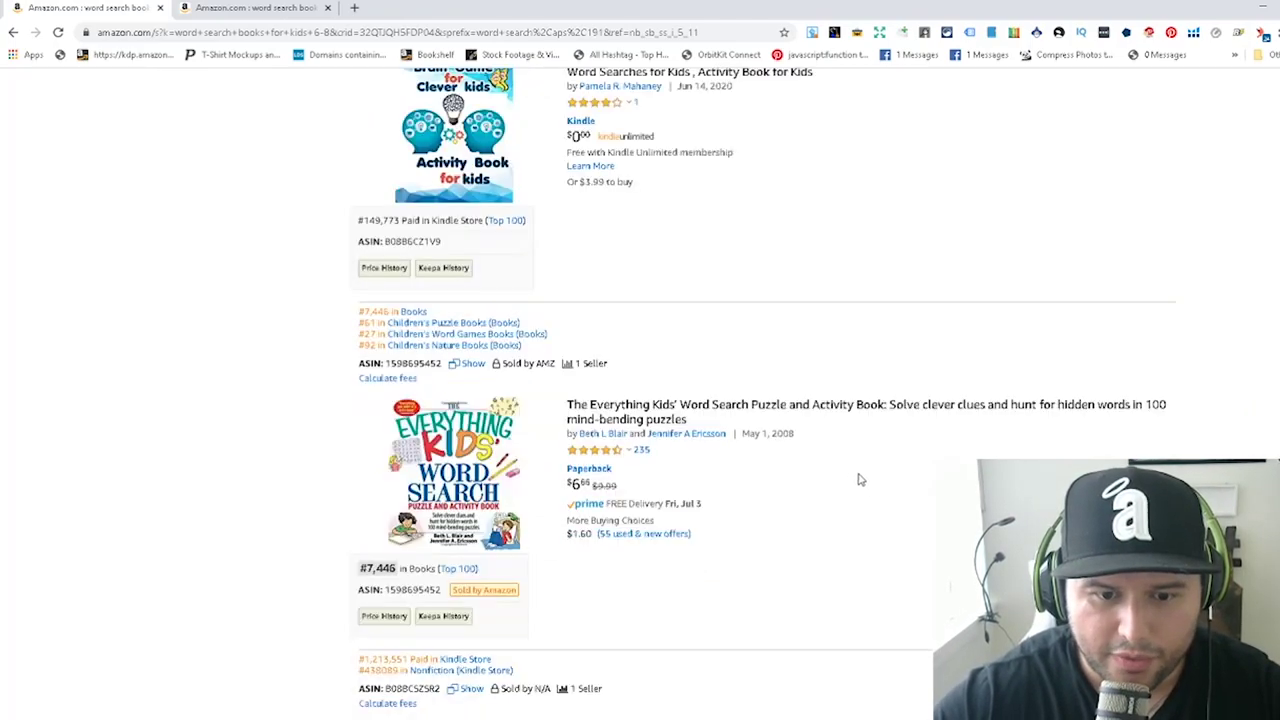
{"action": "scroll", "coordinate": [857, 478], "scroll_direction": "down", "scroll_amount": 2}
{"action": "scroll", "coordinate": [880, 466], "scroll_direction": "down", "scroll_amount": 3}
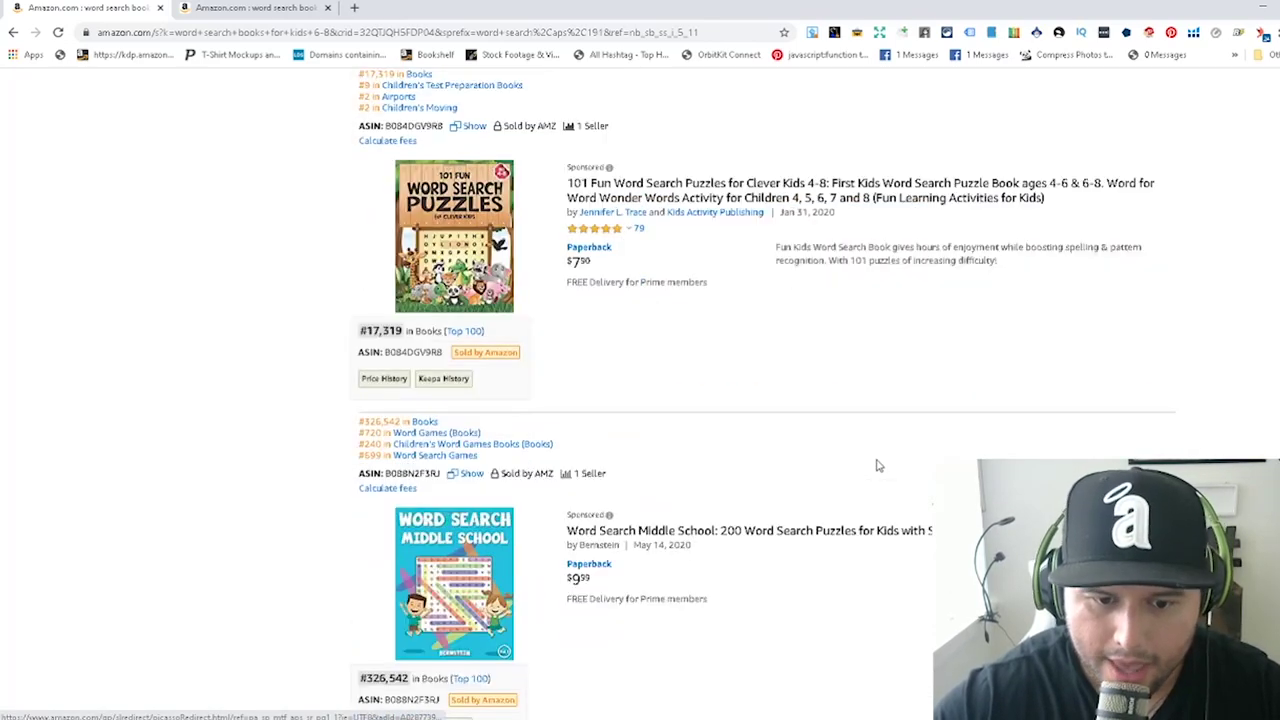
{"action": "scroll", "coordinate": [875, 463], "scroll_direction": "down", "scroll_amount": 2}
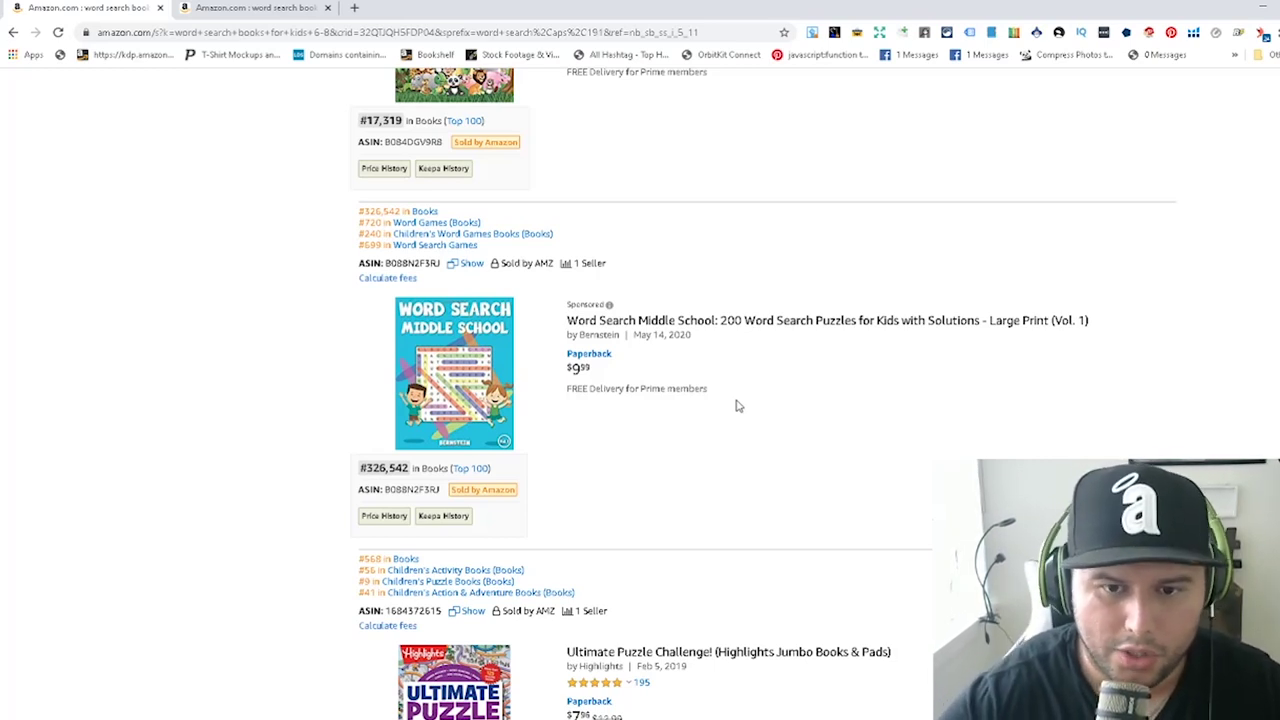
{"action": "scroll", "coordinate": [674, 486], "scroll_direction": "down", "scroll_amount": 4}
{"action": "scroll", "coordinate": [770, 525], "scroll_direction": "down", "scroll_amount": 5}
{"action": "scroll", "coordinate": [805, 535], "scroll_direction": "down", "scroll_amount": 1}
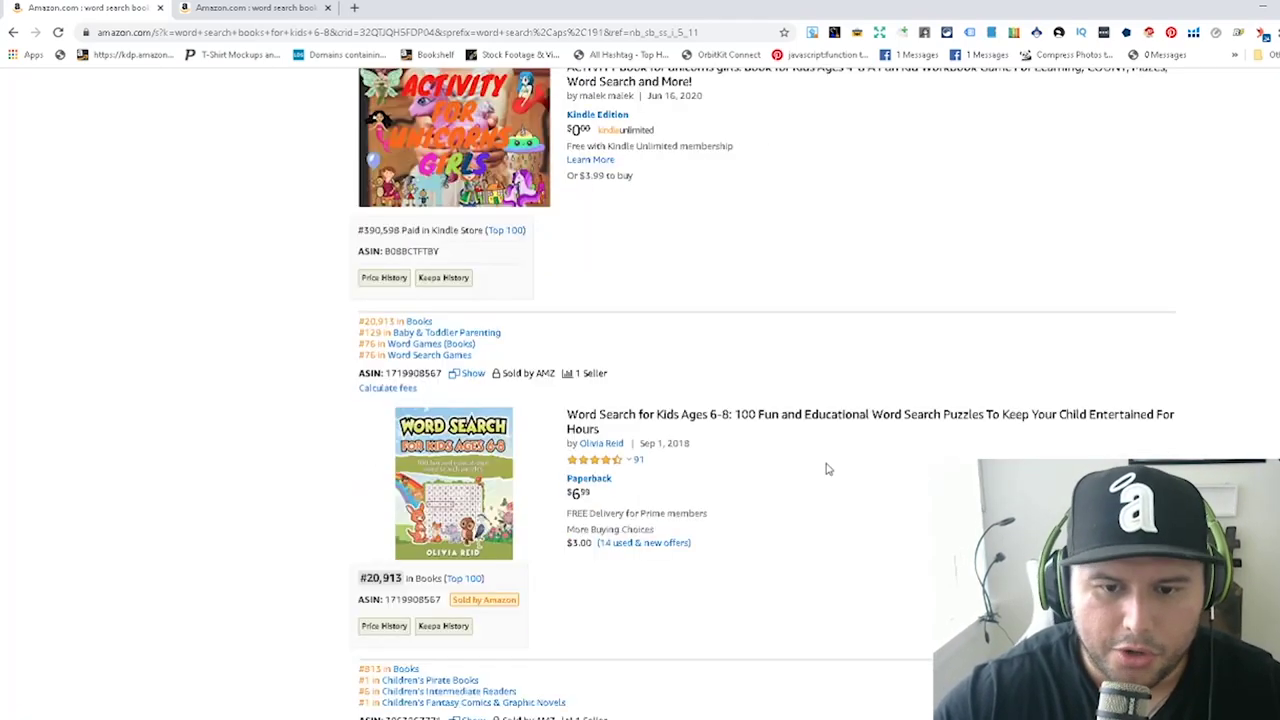
- Open the non-sponsored "Word for Word: Fun Finds!" listing in a new tab and switch to it
{"action": "scroll", "coordinate": [854, 486], "scroll_direction": "up", "scroll_amount": 15}
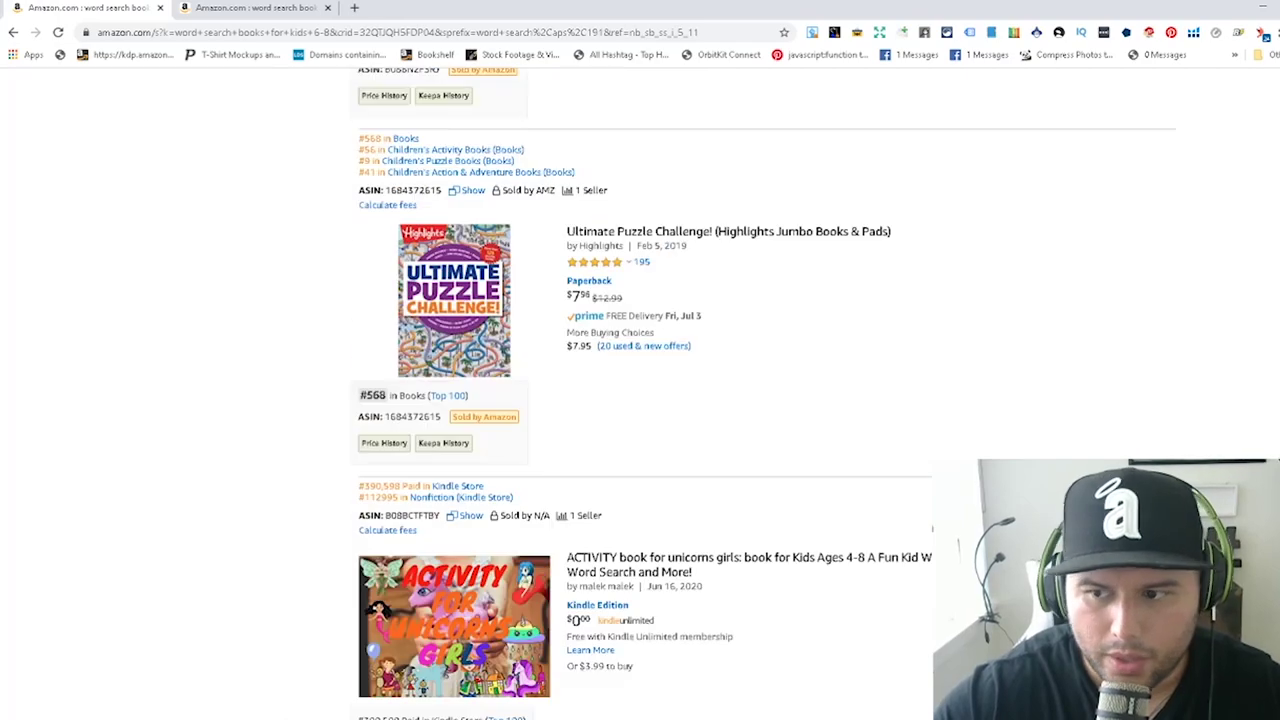
{"action": "scroll", "coordinate": [932, 481], "scroll_direction": "up", "scroll_amount": 10}
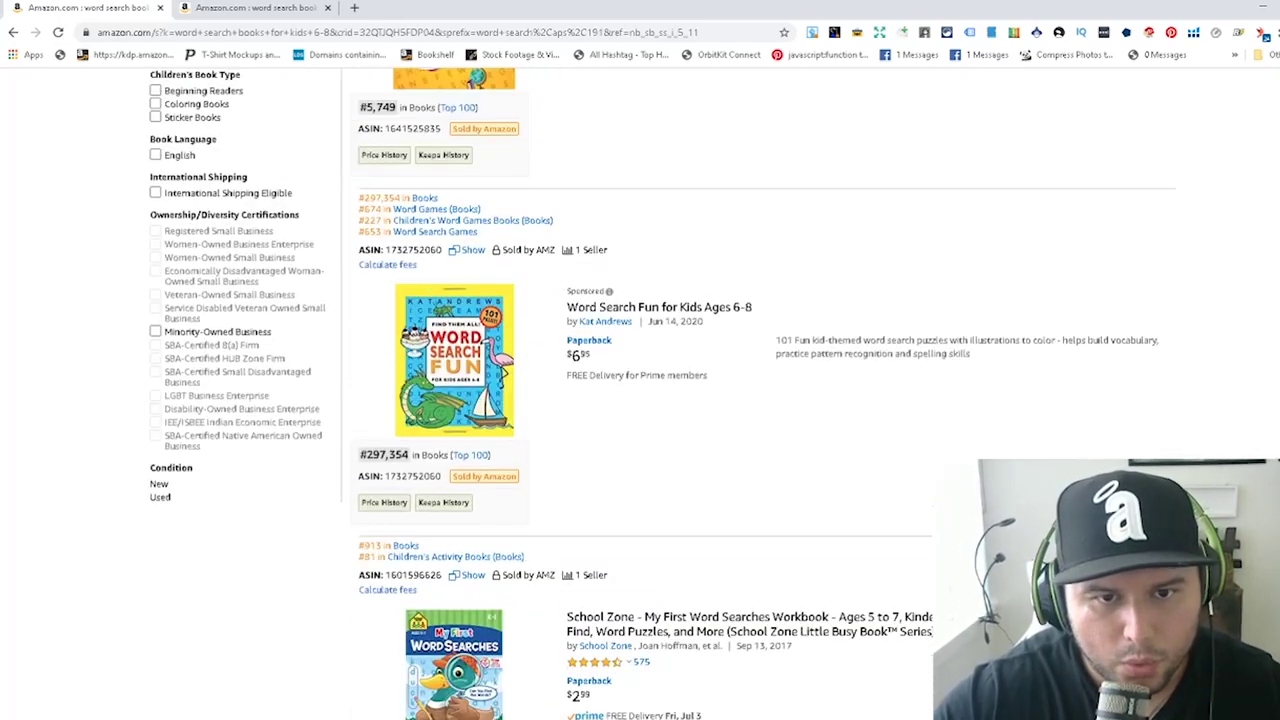
{"action": "scroll", "coordinate": [835, 189], "scroll_direction": "down", "scroll_amount": 1}
{"action": "scroll", "coordinate": [835, 189], "scroll_direction": "up", "scroll_amount": 3}
{"action": "scroll", "coordinate": [835, 189], "scroll_direction": "down", "scroll_amount": 6}
{"action": "right_click", "coordinate": [806, 245]}
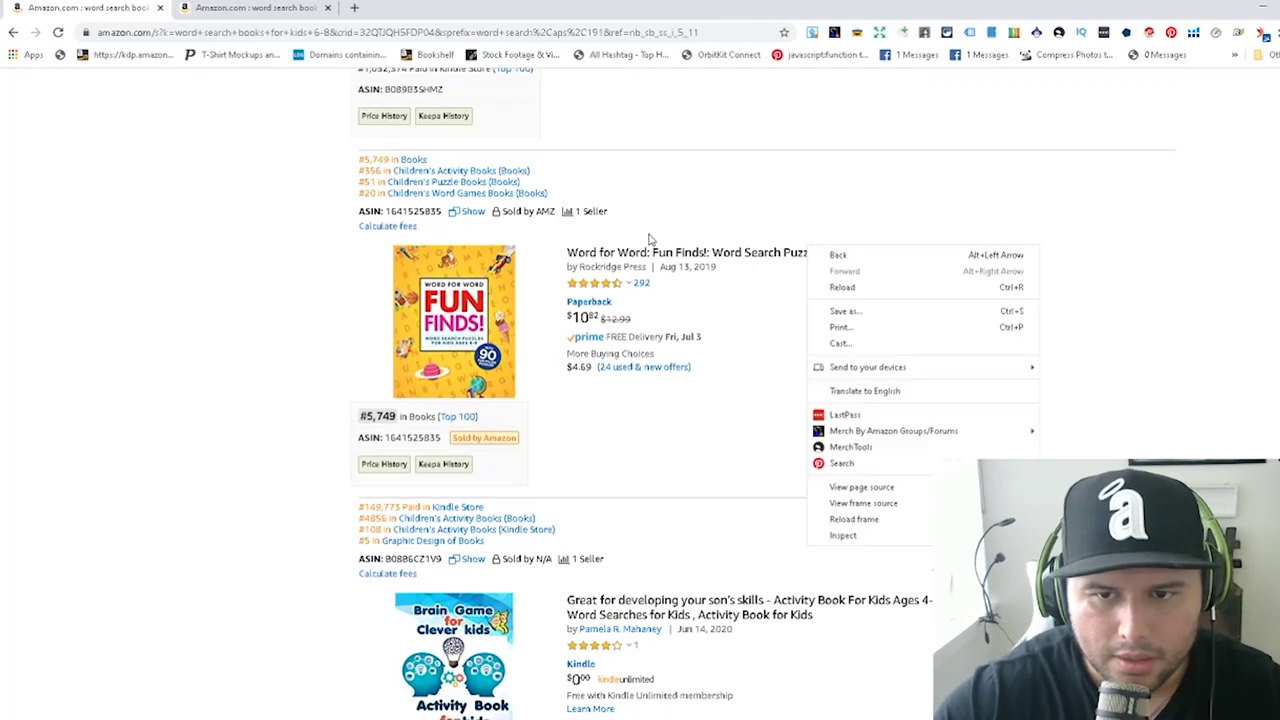
{"action": "right_click", "coordinate": [747, 260]}
{"action": "left_click", "coordinate": [781, 272]}
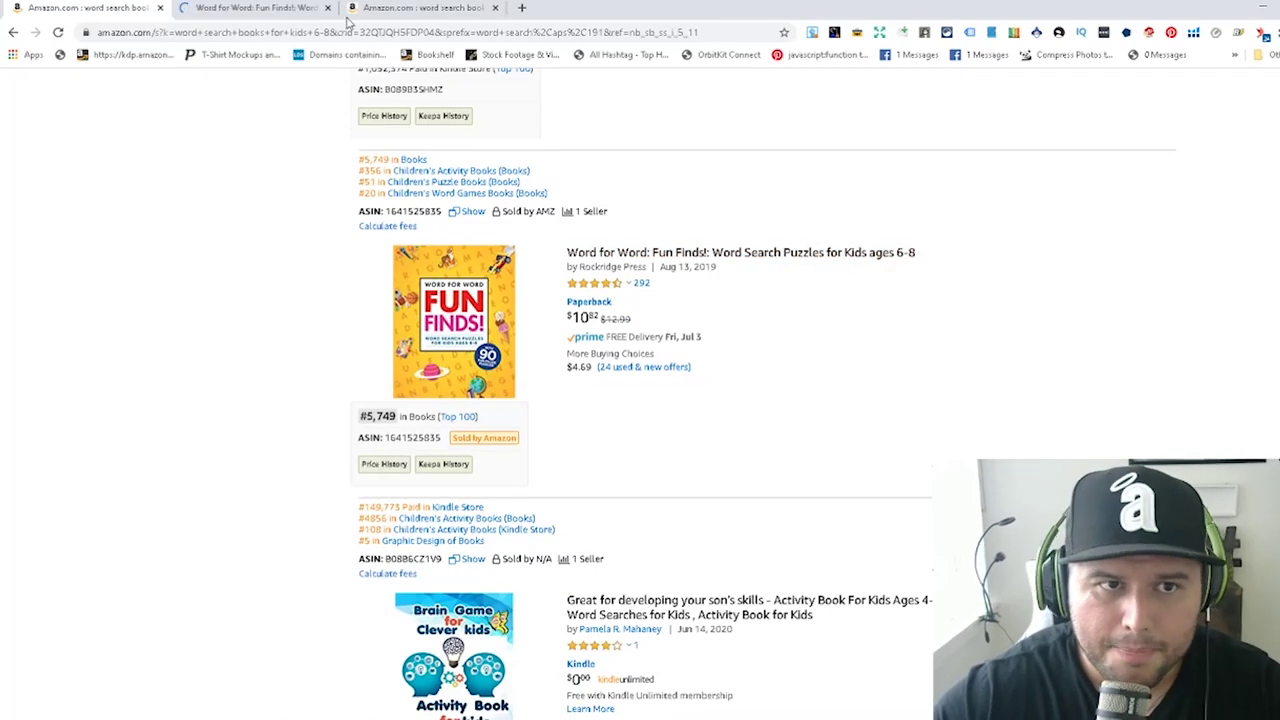
{"action": "key", "text": "ctrl+Tab"}
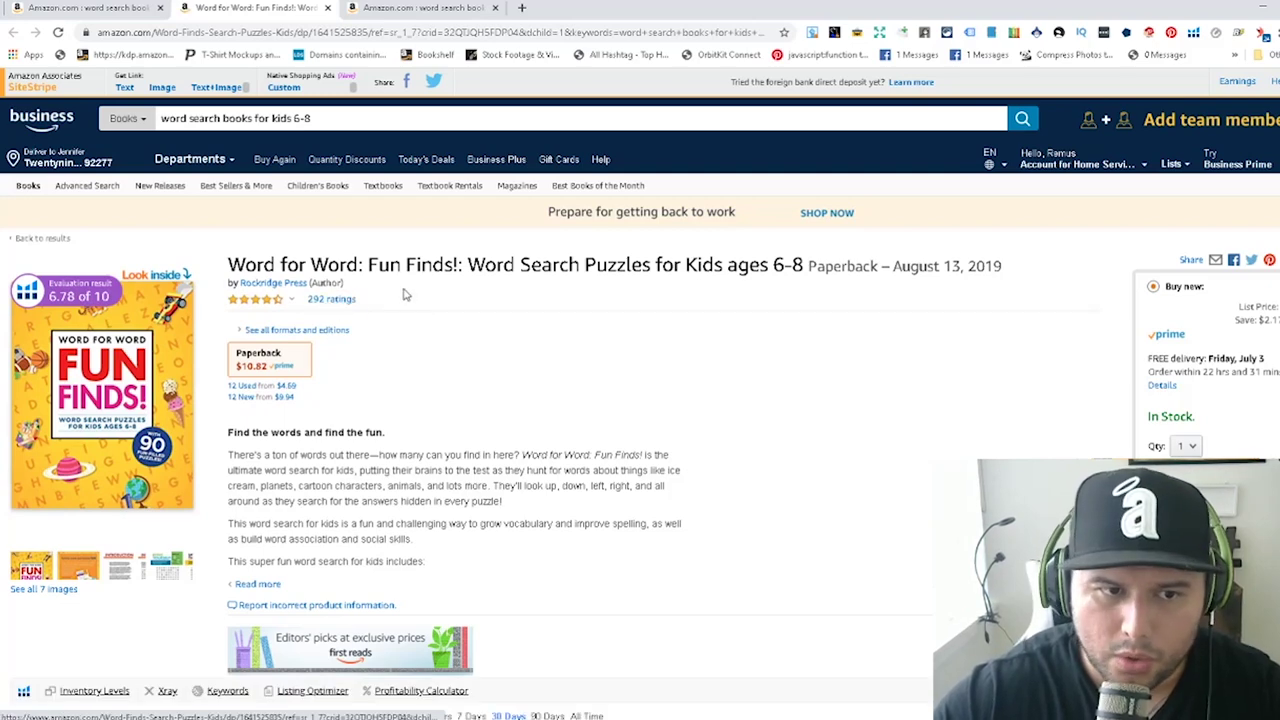
- Check the book's rating and open its inside preview to examine the sample puzzle and the Happy Birthday puzzle page
{"action": "mouse_move", "coordinate": [300, 299]}
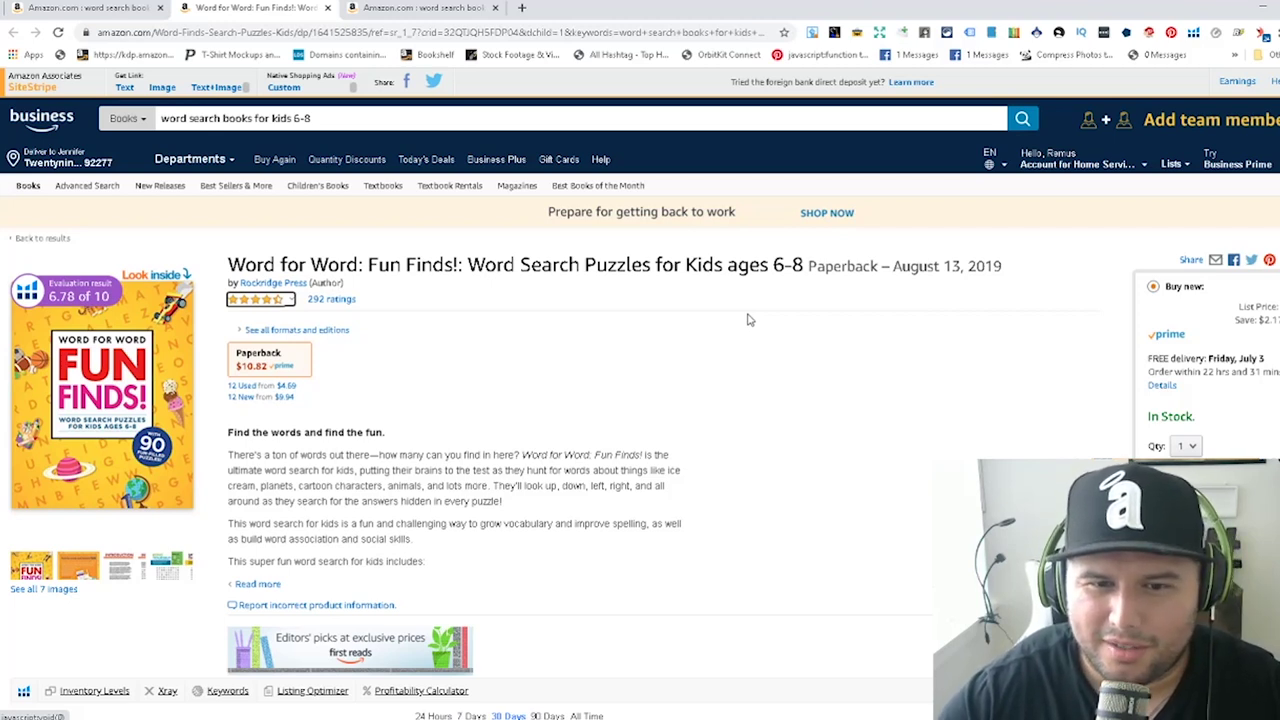
{"action": "scroll", "coordinate": [162, 418], "scroll_direction": "down", "scroll_amount": 2}
{"action": "left_click", "coordinate": [155, 322]}
{"action": "scroll", "coordinate": [731, 414], "scroll_direction": "down", "scroll_amount": 5}
{"action": "scroll", "coordinate": [738, 412], "scroll_direction": "down", "scroll_amount": 8}
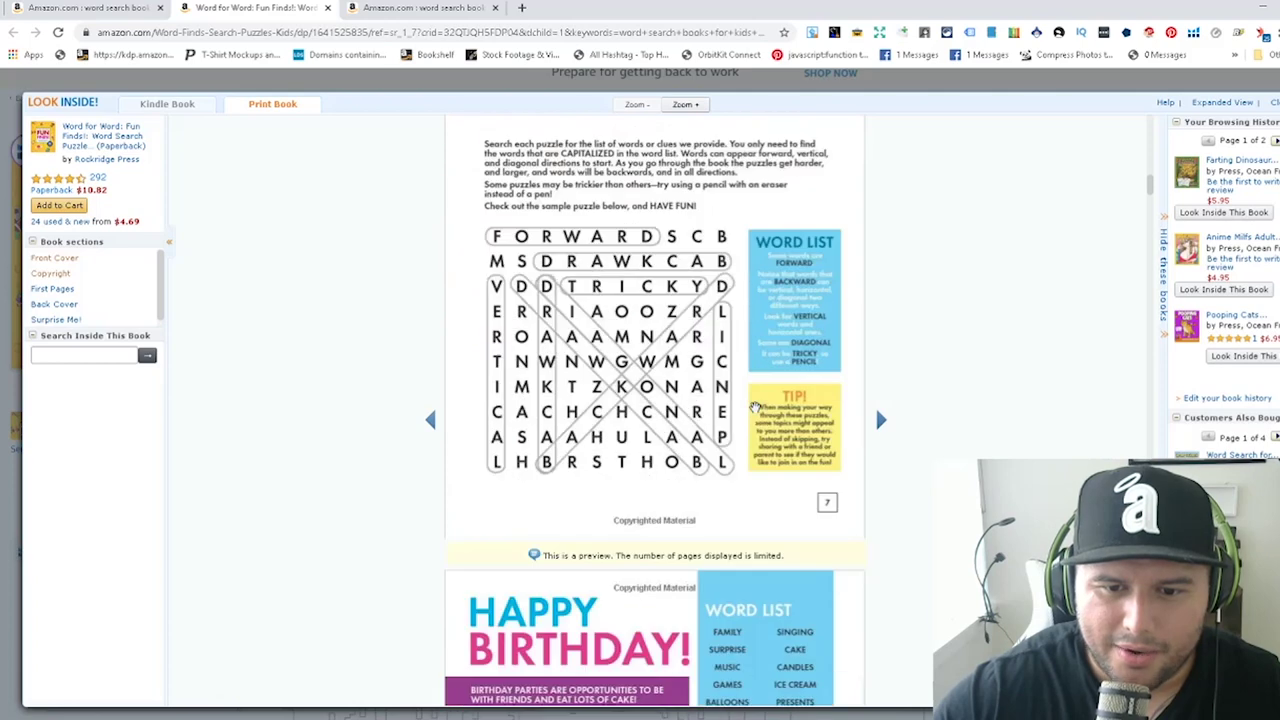
{"action": "scroll", "coordinate": [770, 408], "scroll_direction": "down", "scroll_amount": 5}
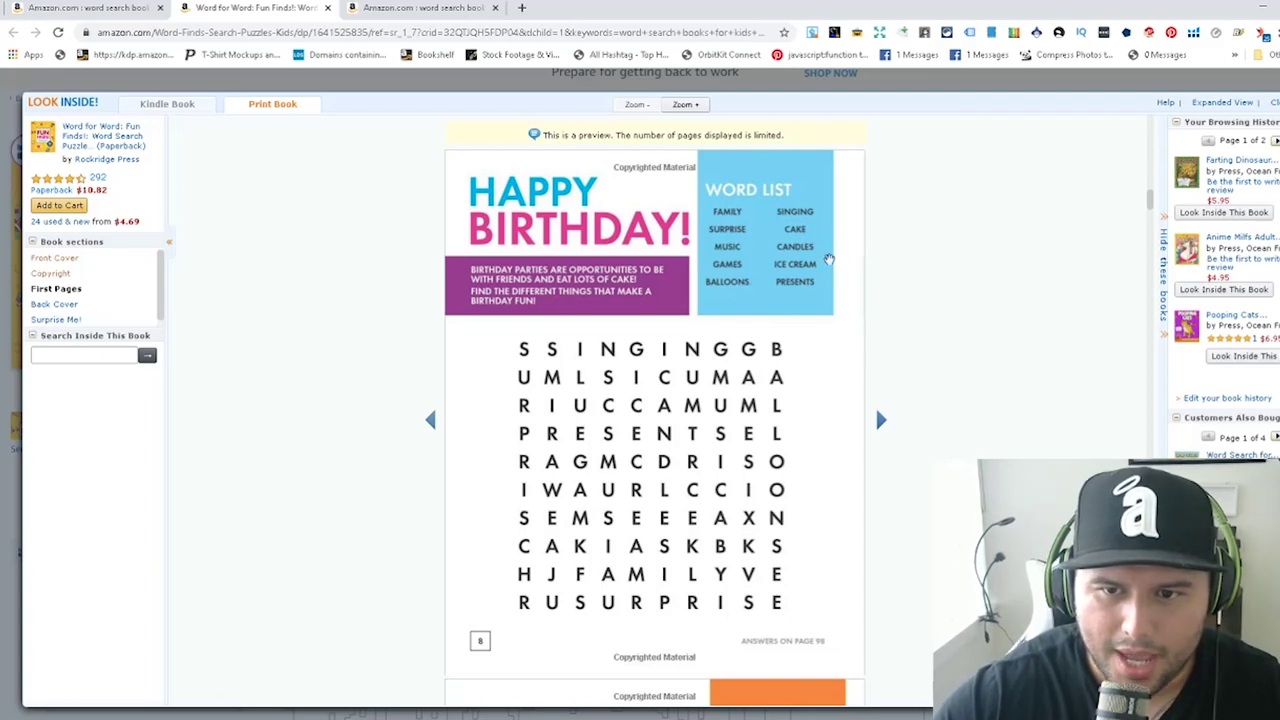
- Look through the remaining sample puzzles up to the Answers pages, and close the inside preview
{"action": "scroll", "coordinate": [850, 320], "scroll_direction": "down", "scroll_amount": 3}
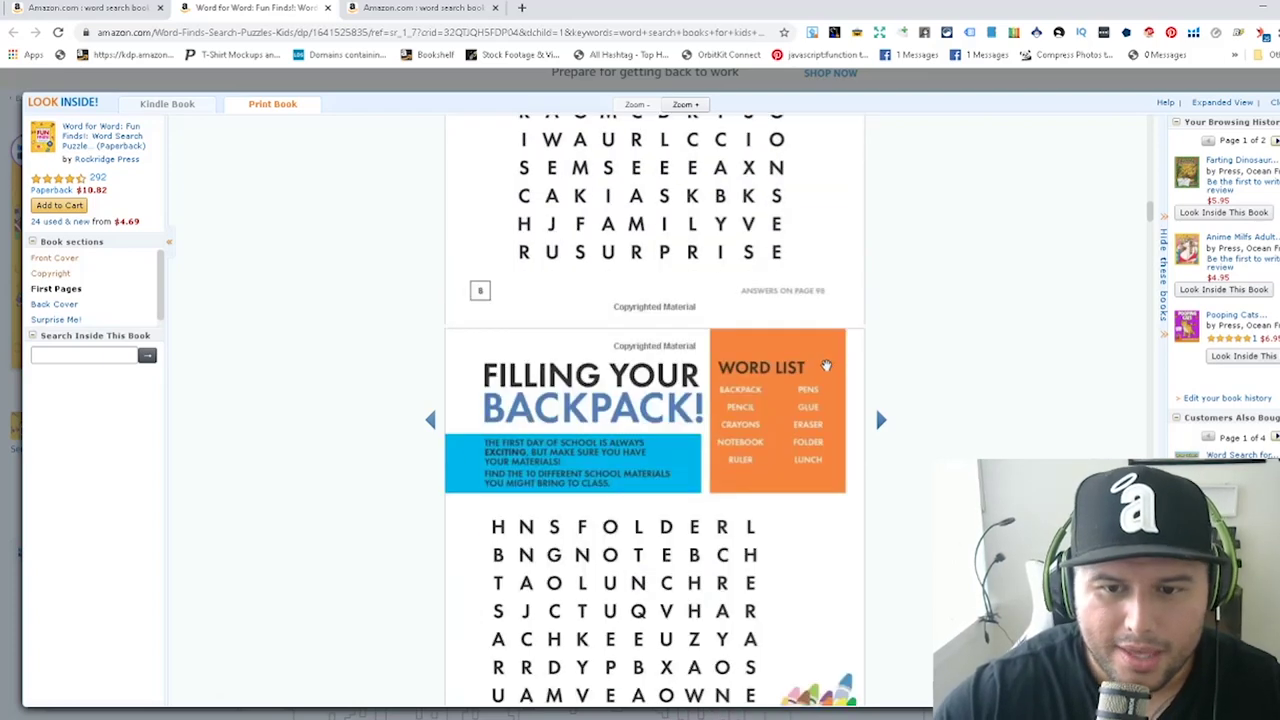
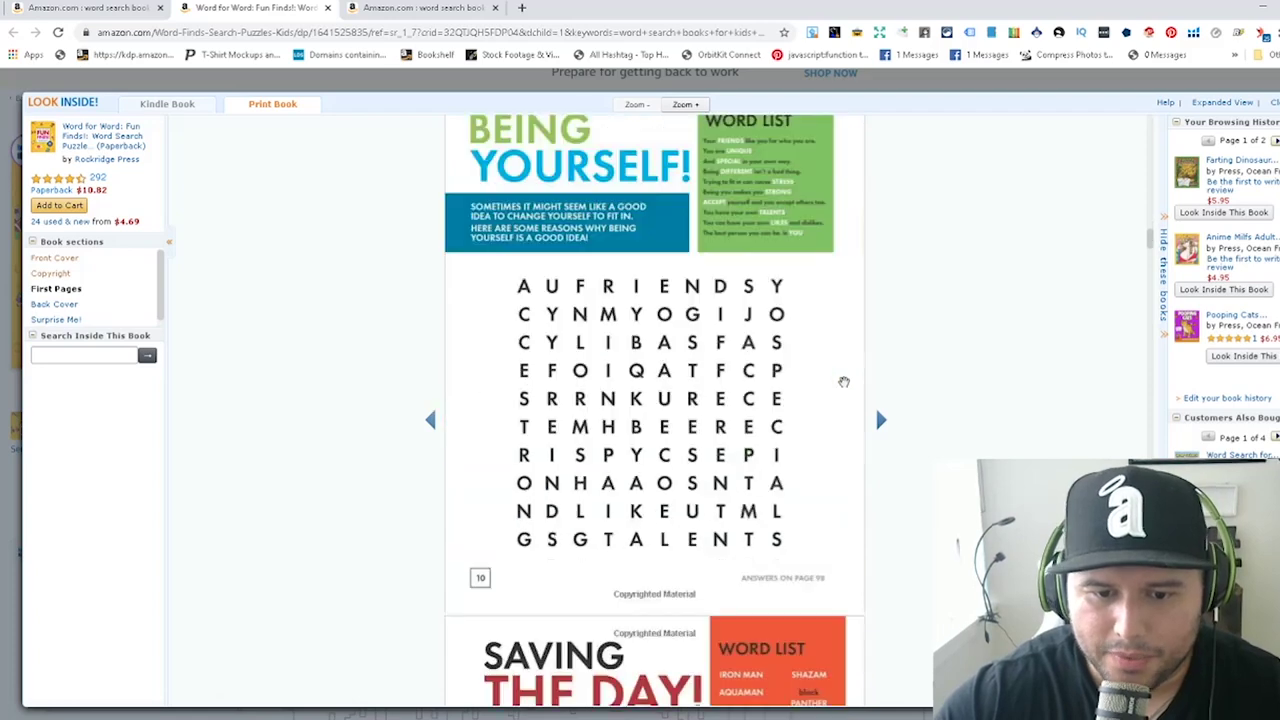
{"action": "scroll", "coordinate": [843, 381], "scroll_direction": "down", "scroll_amount": 3}
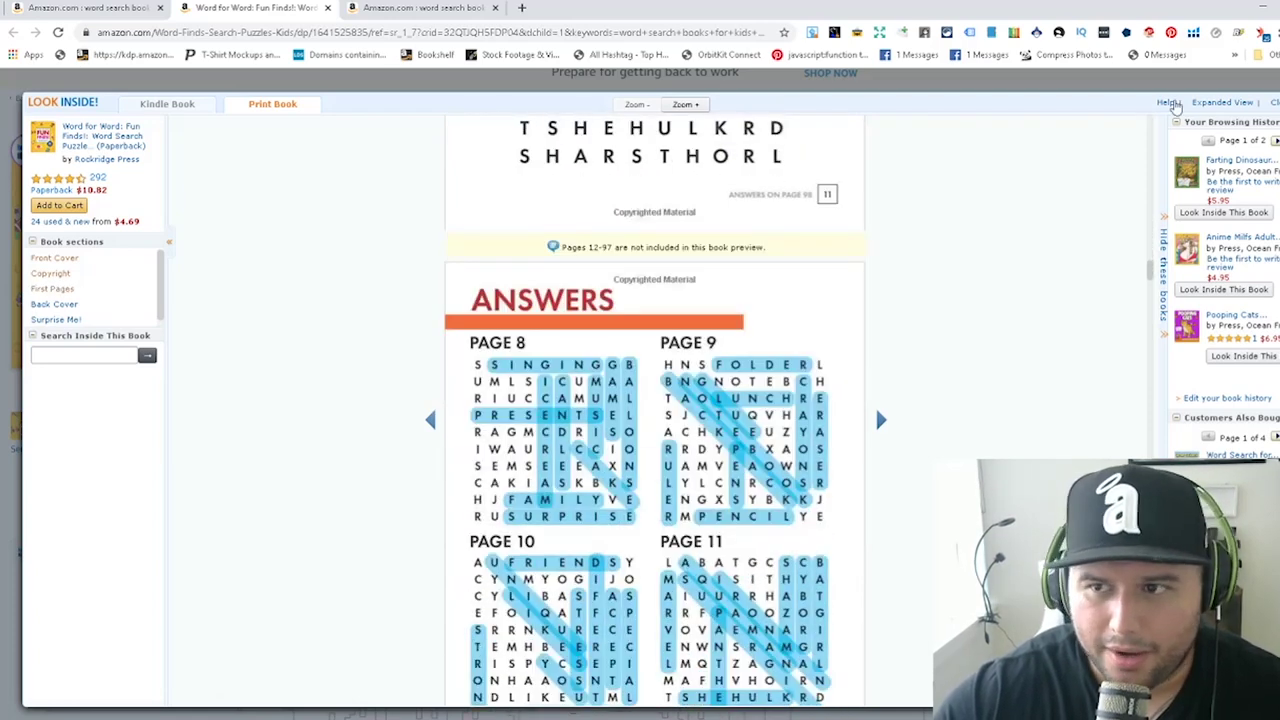
{"action": "left_click", "coordinate": [1275, 102]}
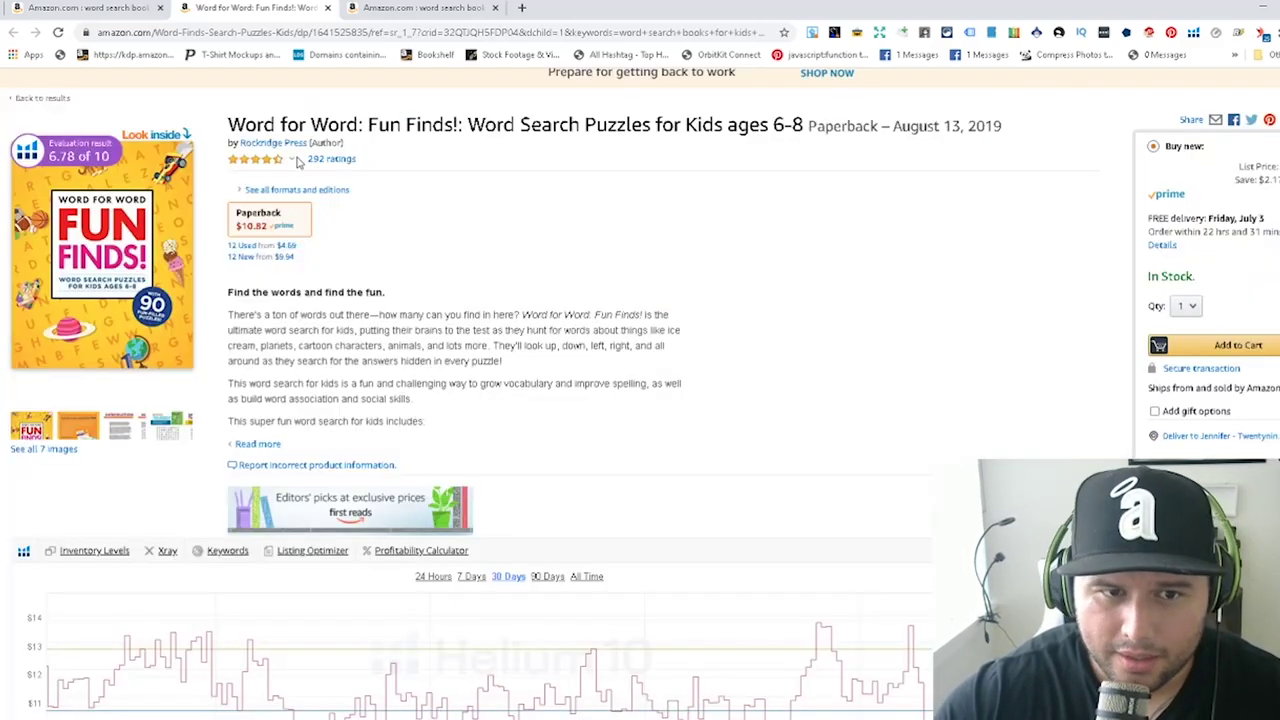
- Show the Fun Finds! book's price and sales rank history for All Time, and highlight its publication date
{"action": "scroll", "coordinate": [837, 326], "scroll_direction": "down", "scroll_amount": 10}
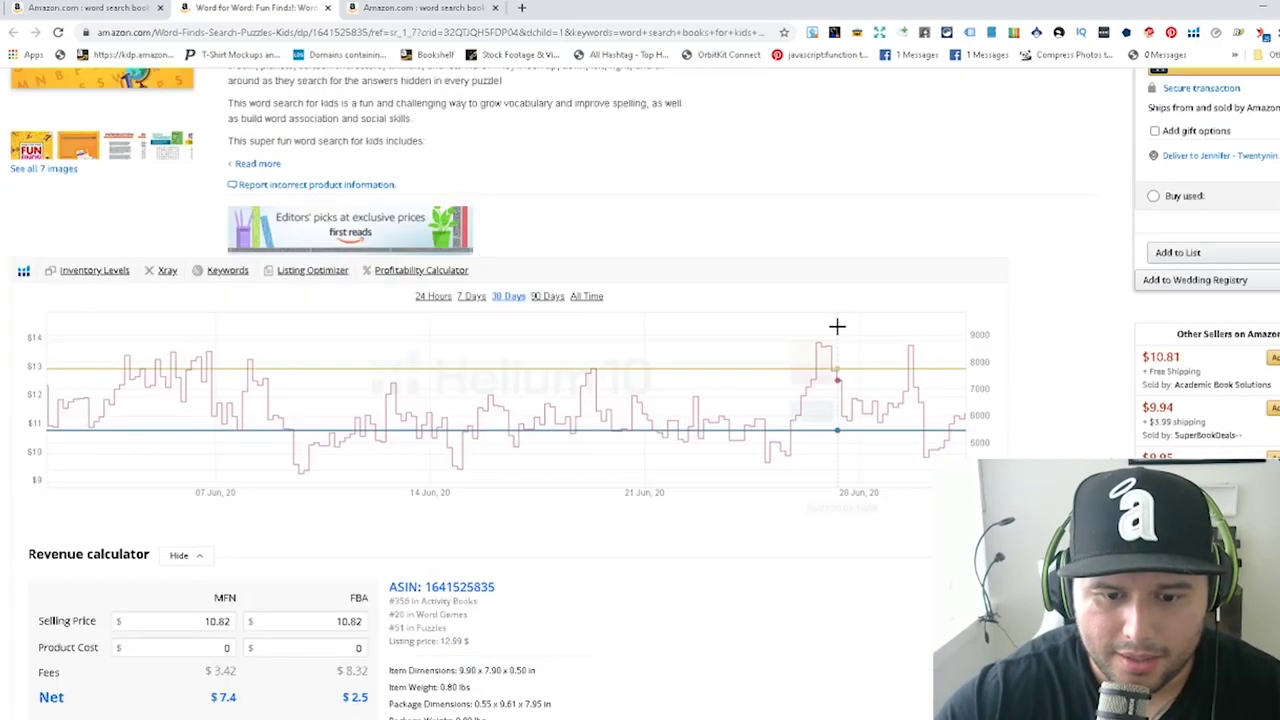
{"action": "scroll", "coordinate": [880, 355], "scroll_direction": "up", "scroll_amount": 1}
{"action": "scroll", "coordinate": [915, 378], "scroll_direction": "up", "scroll_amount": 8}
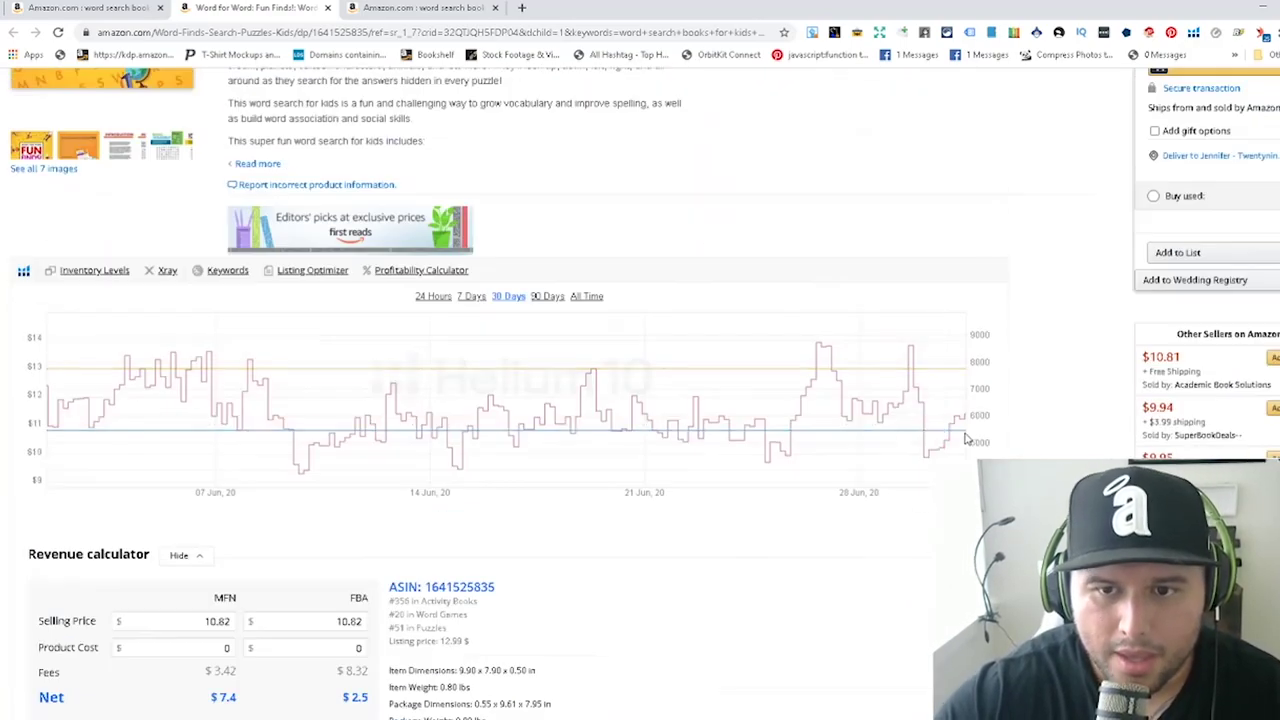
{"action": "left_click", "coordinate": [586, 296]}
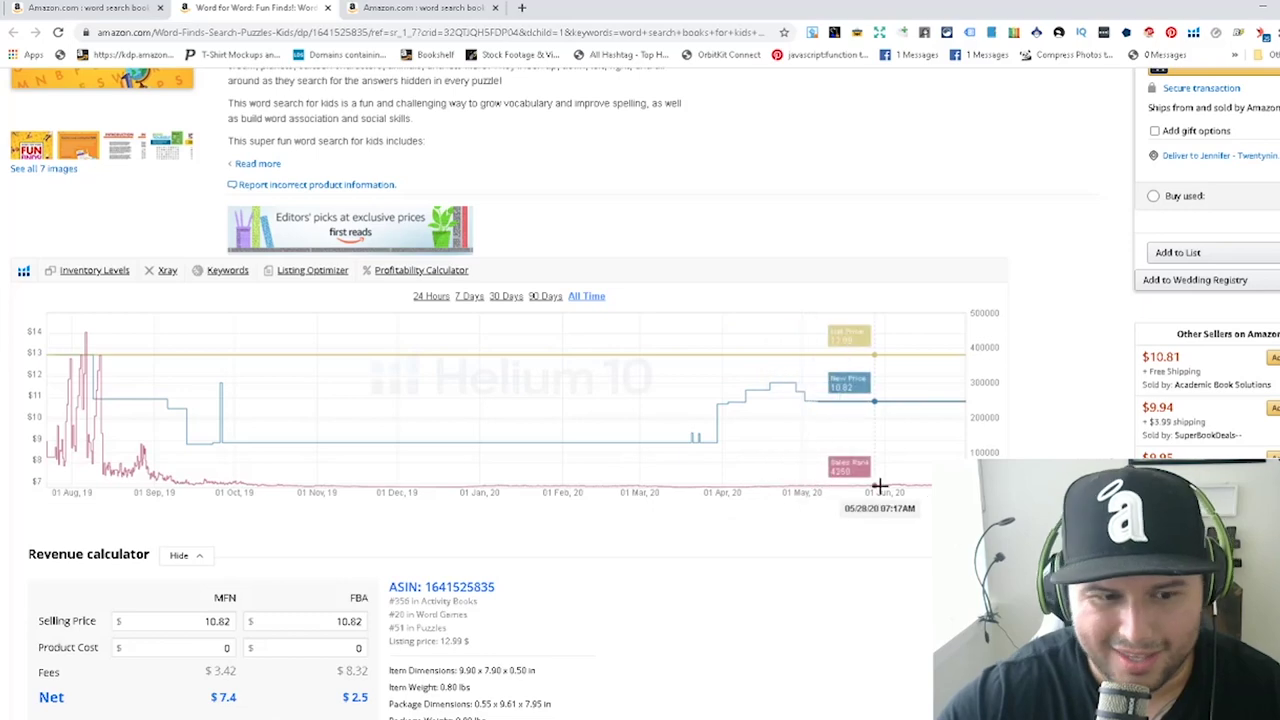
{"action": "scroll", "coordinate": [462, 402], "scroll_direction": "up", "scroll_amount": 5}
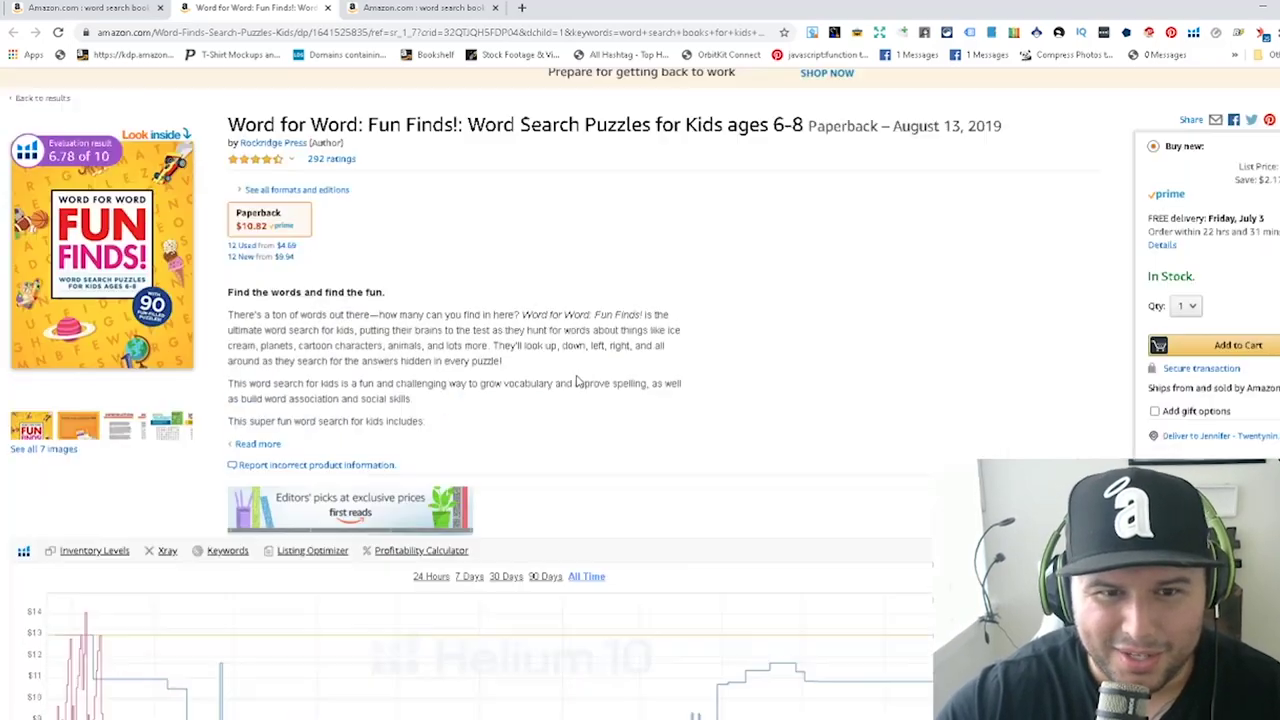
{"action": "left_click_drag", "start_coordinate": [896, 266], "coordinate": [1011, 270]}
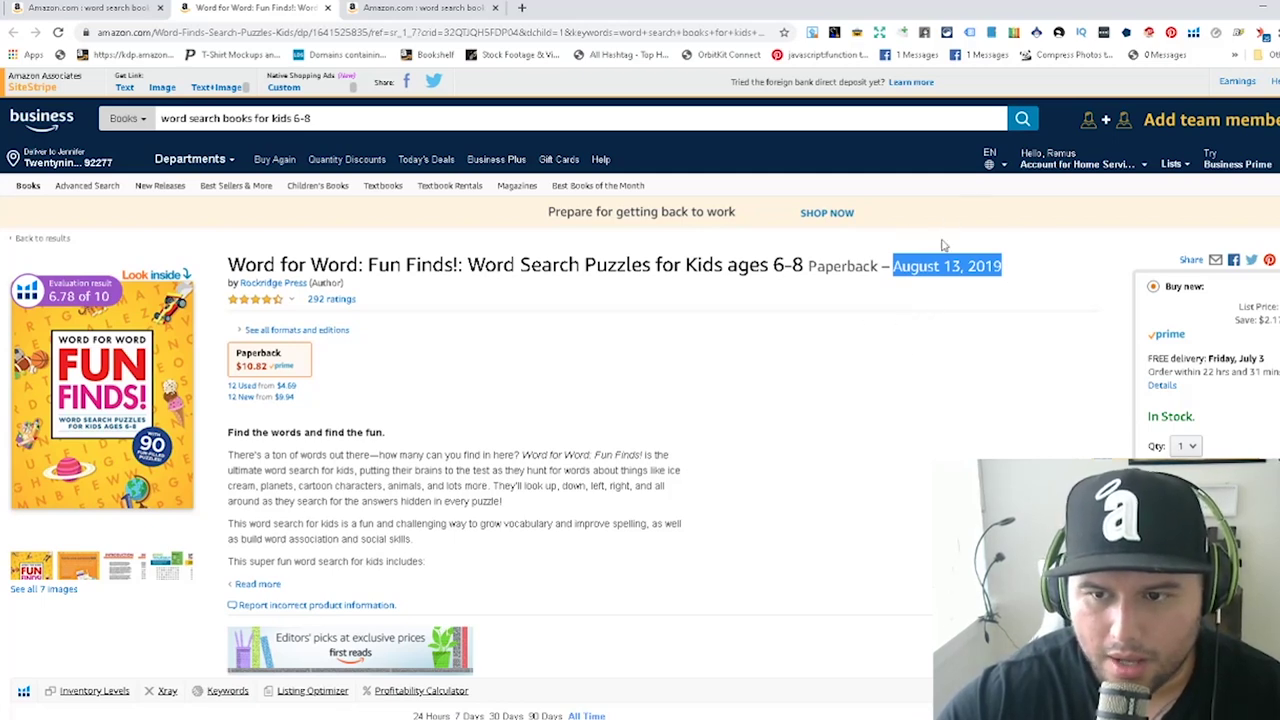
- Find the Fun Finds! book's product details and highlight its page count and dimensions
{"action": "scroll", "coordinate": [490, 452], "scroll_direction": "down", "scroll_amount": 2}
{"action": "scroll", "coordinate": [490, 452], "scroll_direction": "down", "scroll_amount": 10}
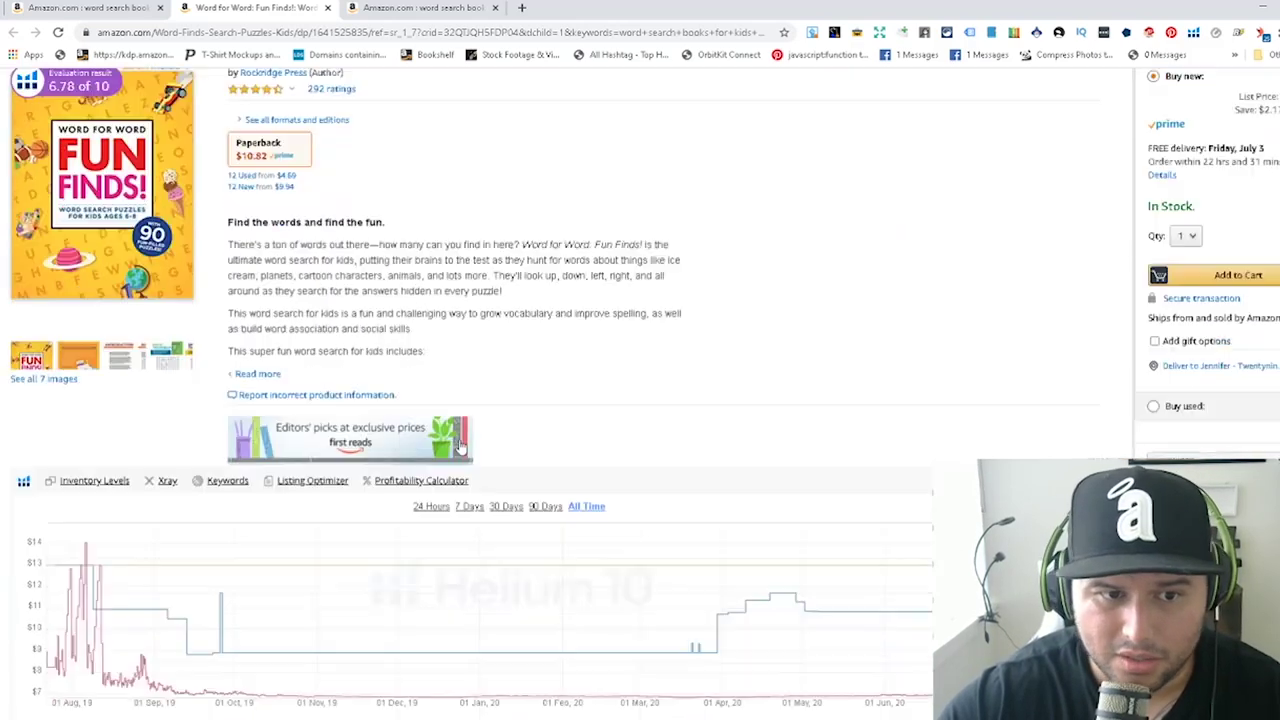
{"action": "scroll", "coordinate": [645, 415], "scroll_direction": "down", "scroll_amount": 10}
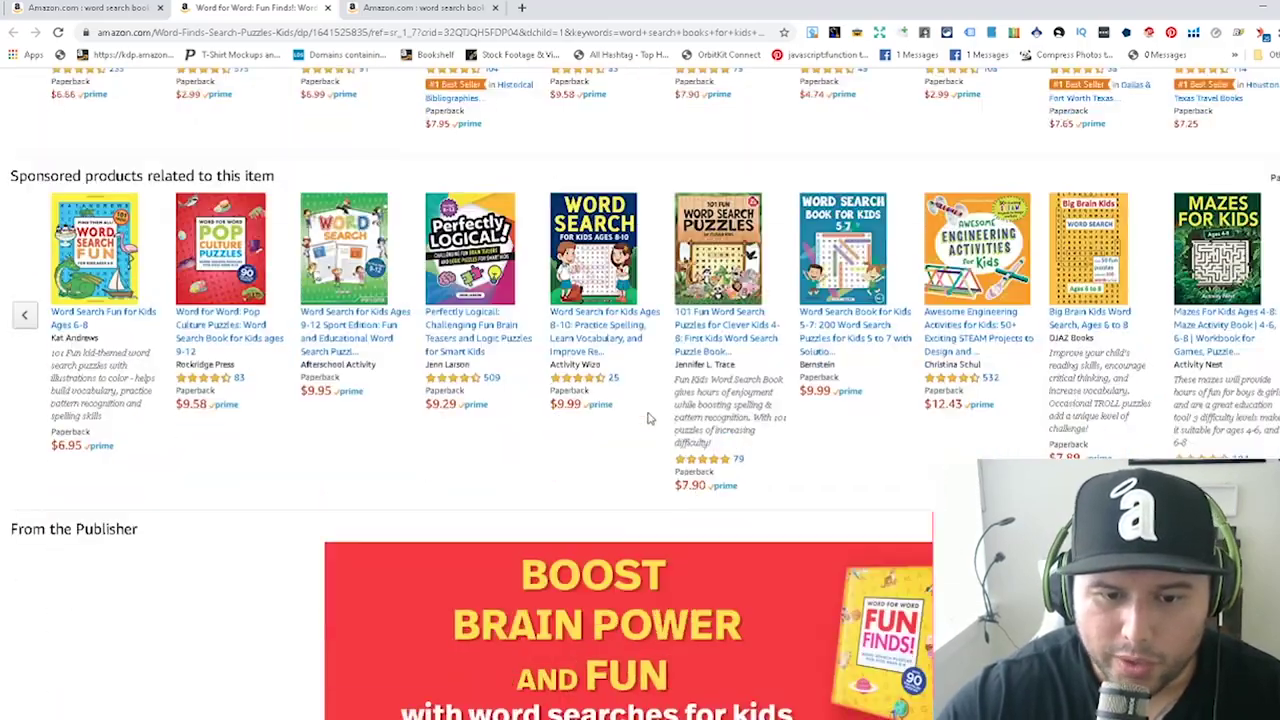
{"action": "scroll", "coordinate": [658, 425], "scroll_direction": "down", "scroll_amount": 8}
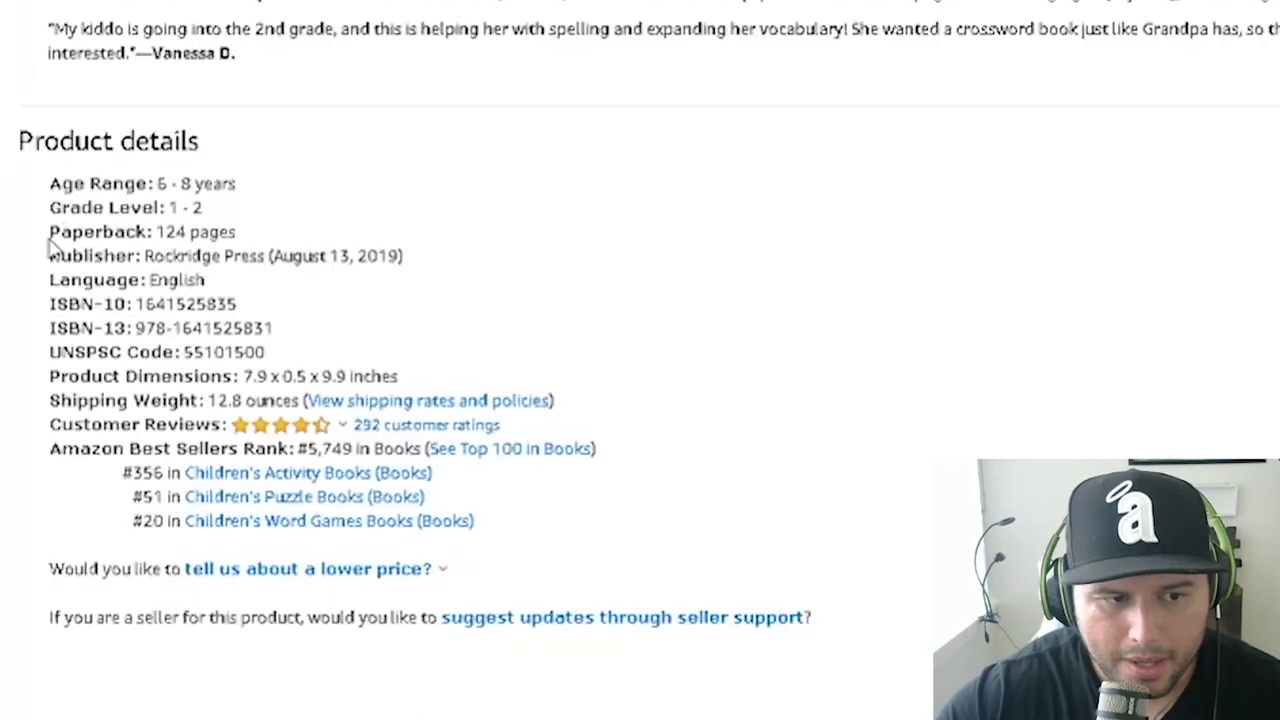
{"action": "left_click_drag", "start_coordinate": [48, 240], "coordinate": [238, 238]}
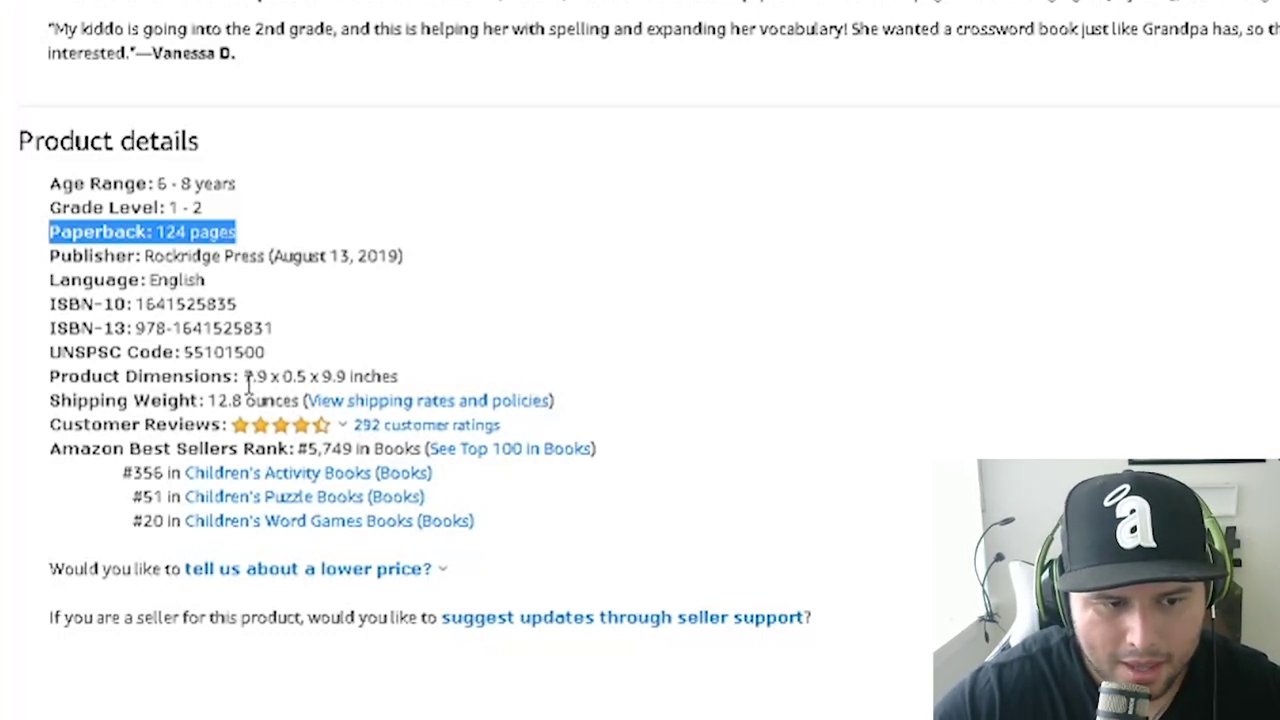
{"action": "left_click_drag", "start_coordinate": [245, 378], "coordinate": [350, 374]}
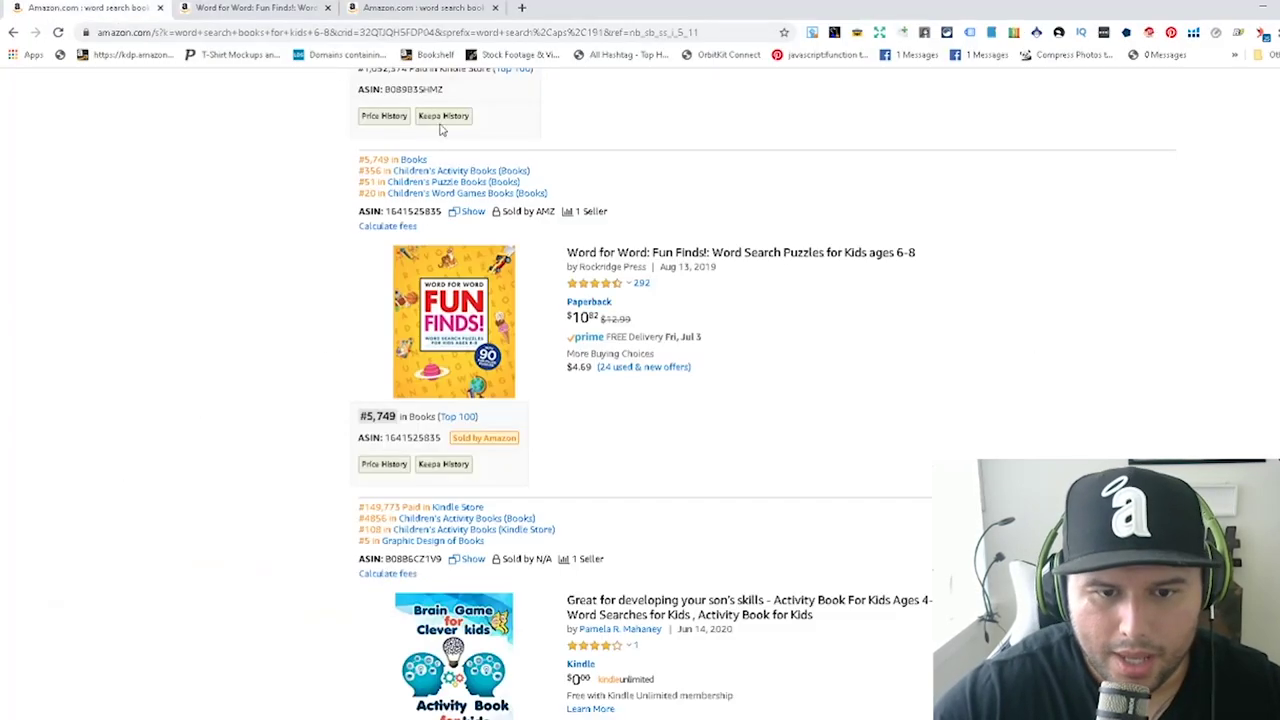
- Open the Woo! Jr. "Word Search for Kids Ages 6-8" listing from the search results and show its All Time rank history
{"action": "scroll", "coordinate": [783, 434], "scroll_direction": "down", "scroll_amount": 4}
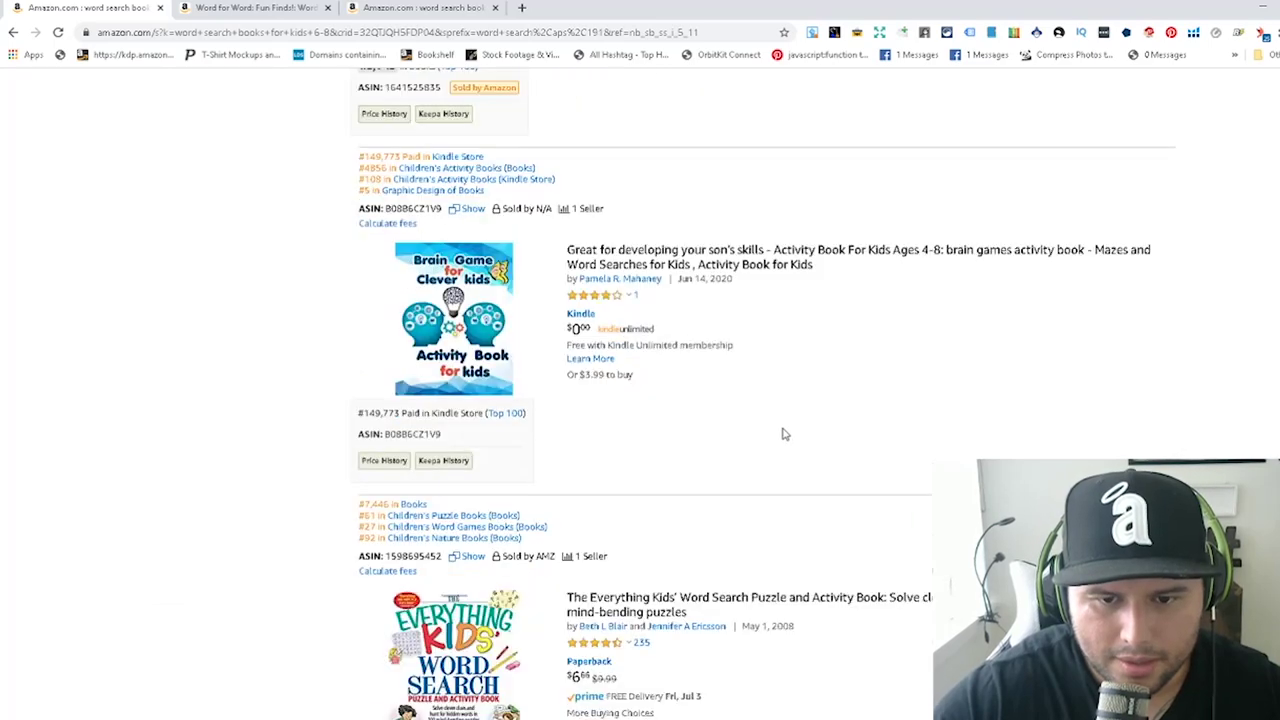
{"action": "scroll", "coordinate": [809, 423], "scroll_direction": "down", "scroll_amount": 3}
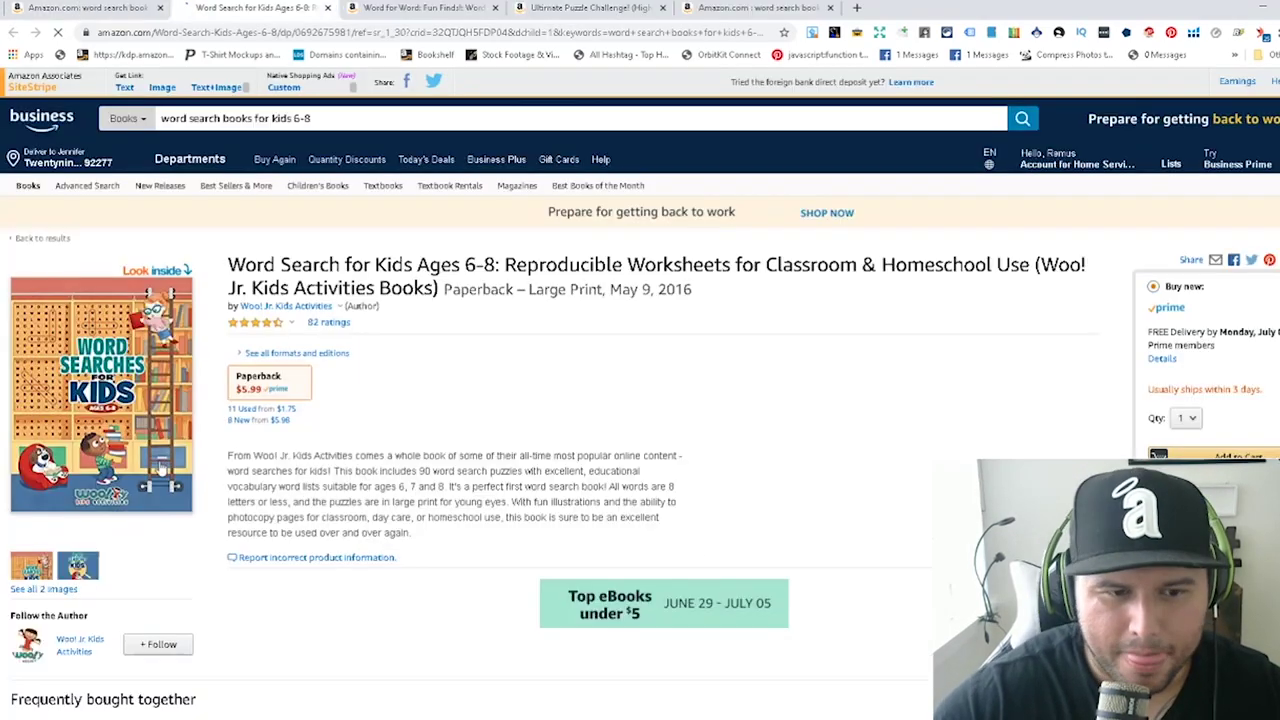
{"action": "scroll", "coordinate": [194, 428], "scroll_direction": "down", "scroll_amount": 2}
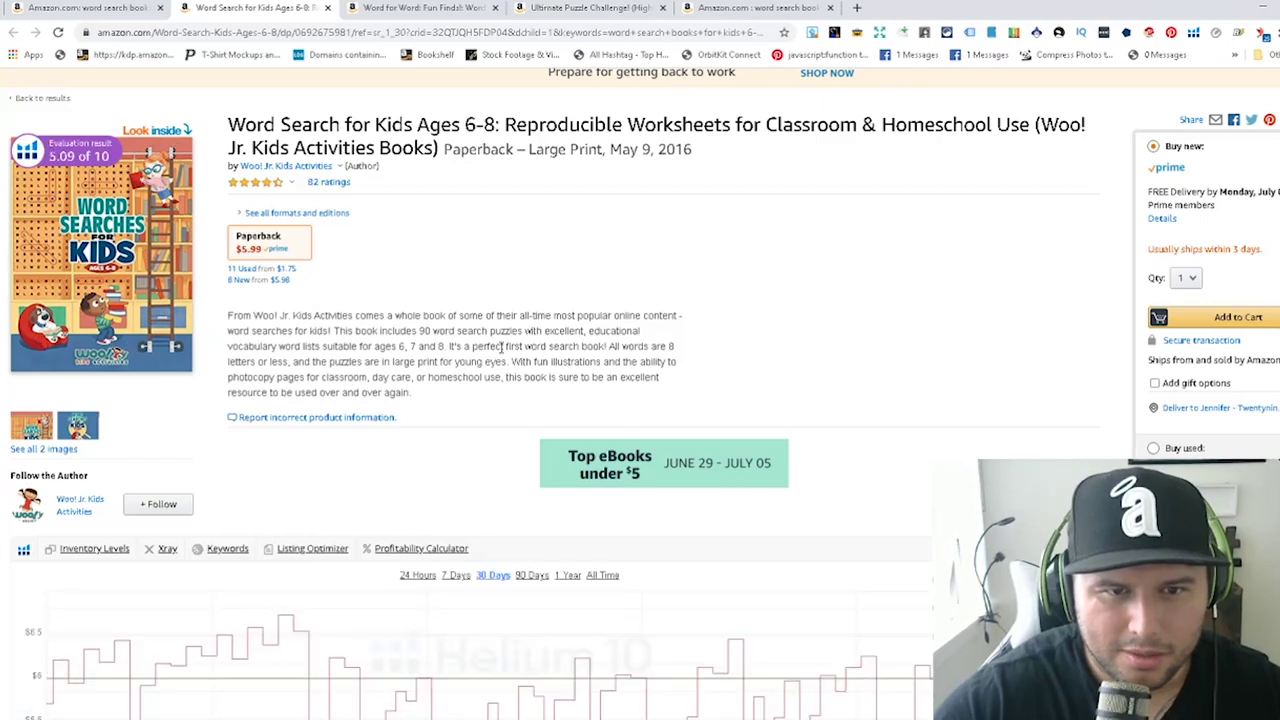
{"action": "scroll", "coordinate": [512, 347], "scroll_direction": "down", "scroll_amount": 3}
{"action": "scroll", "coordinate": [540, 320], "scroll_direction": "up", "scroll_amount": 1}
{"action": "left_click", "coordinate": [603, 294]}
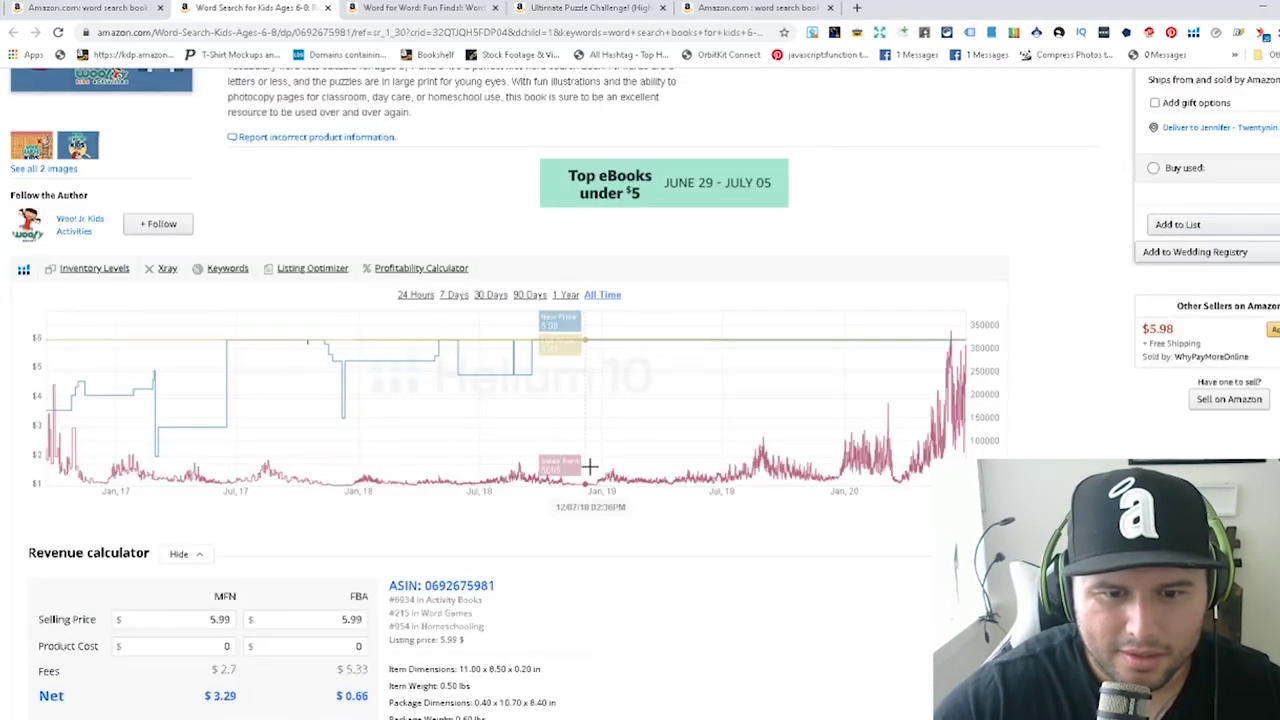
- Find the Woo! Jr. book's product details and highlight its dimensions and page count
{"action": "scroll", "coordinate": [663, 457], "scroll_direction": "down", "scroll_amount": 7}
{"action": "scroll", "coordinate": [663, 459], "scroll_direction": "down", "scroll_amount": 6}
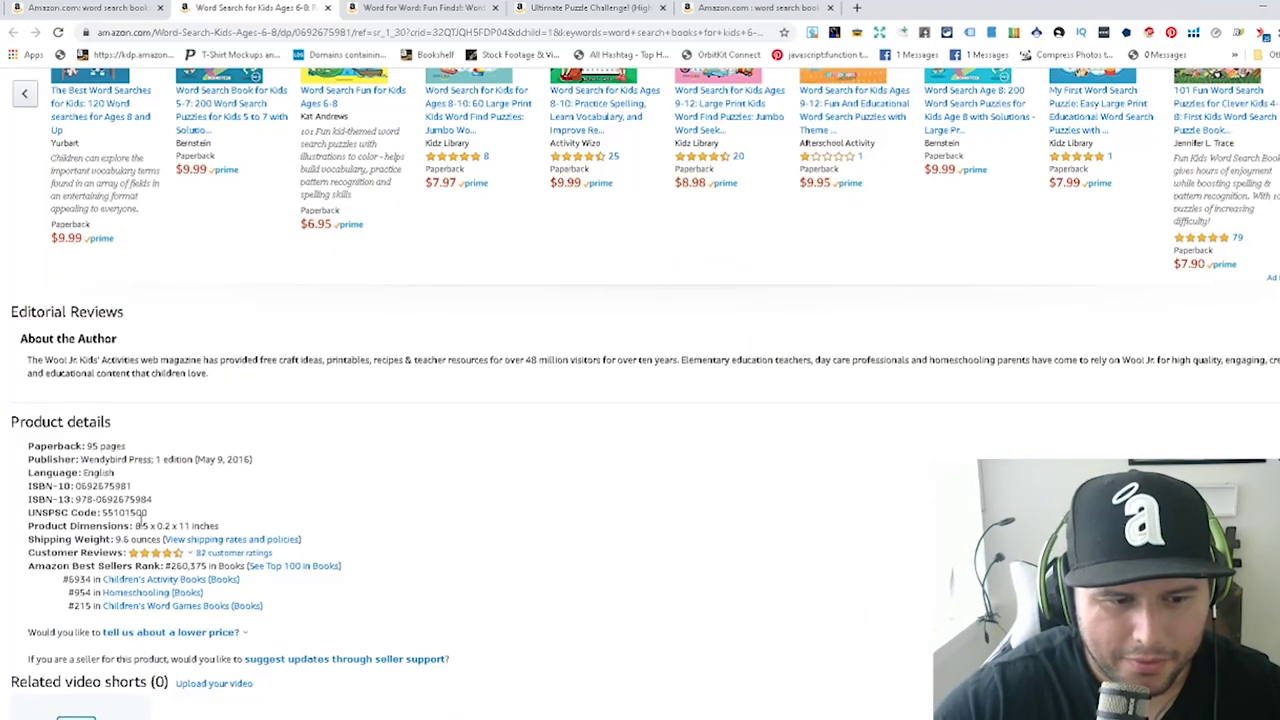
{"action": "left_click_drag", "start_coordinate": [134, 525], "coordinate": [187, 525]}
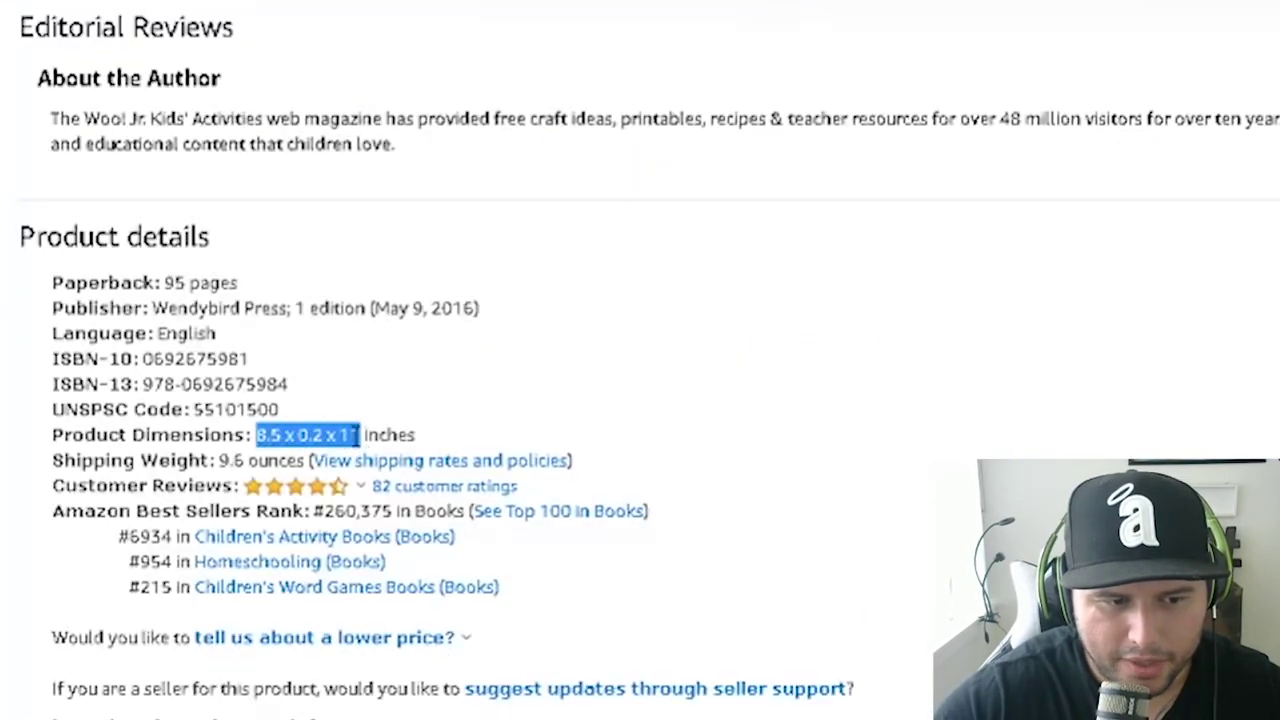
{"action": "left_click_drag", "start_coordinate": [165, 281], "coordinate": [238, 283]}
- Browse the related books customers also bought, advancing the carousel to page 3
{"action": "scroll", "coordinate": [690, 561], "scroll_direction": "up", "scroll_amount": 3}
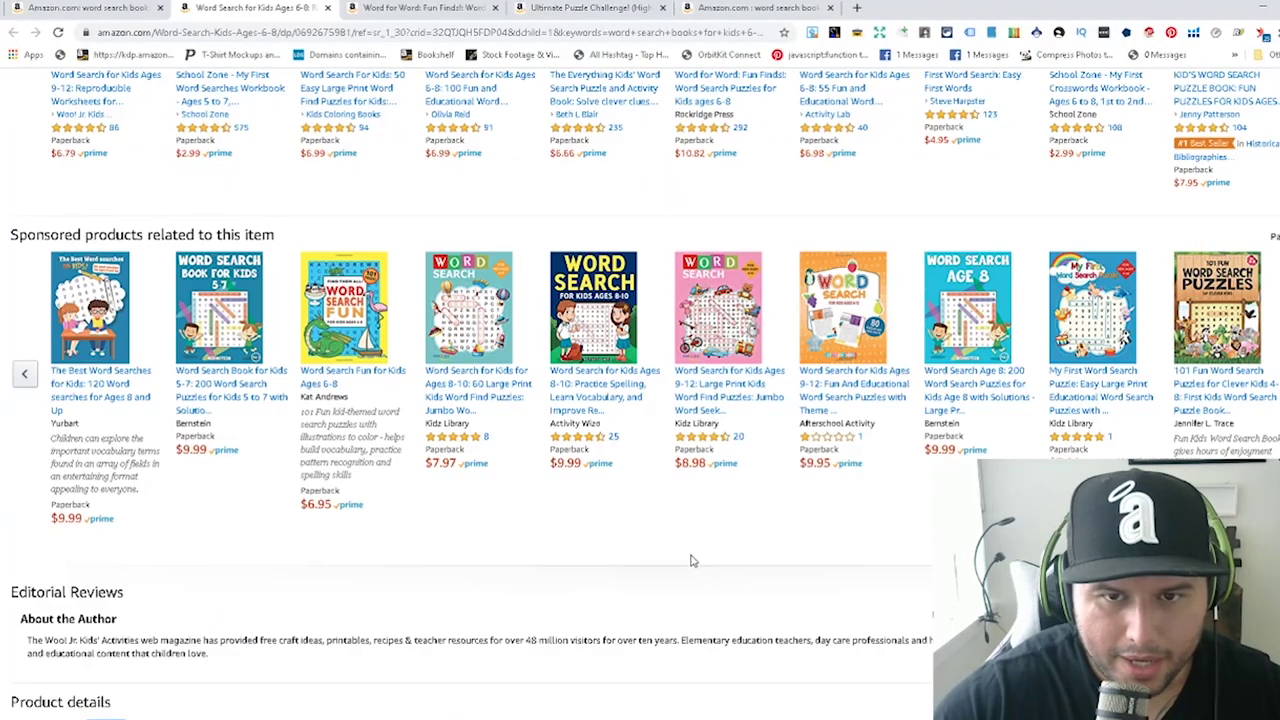
{"action": "scroll", "coordinate": [690, 561], "scroll_direction": "up", "scroll_amount": 6}
{"action": "scroll", "coordinate": [42, 412], "scroll_direction": "down", "scroll_amount": 2}
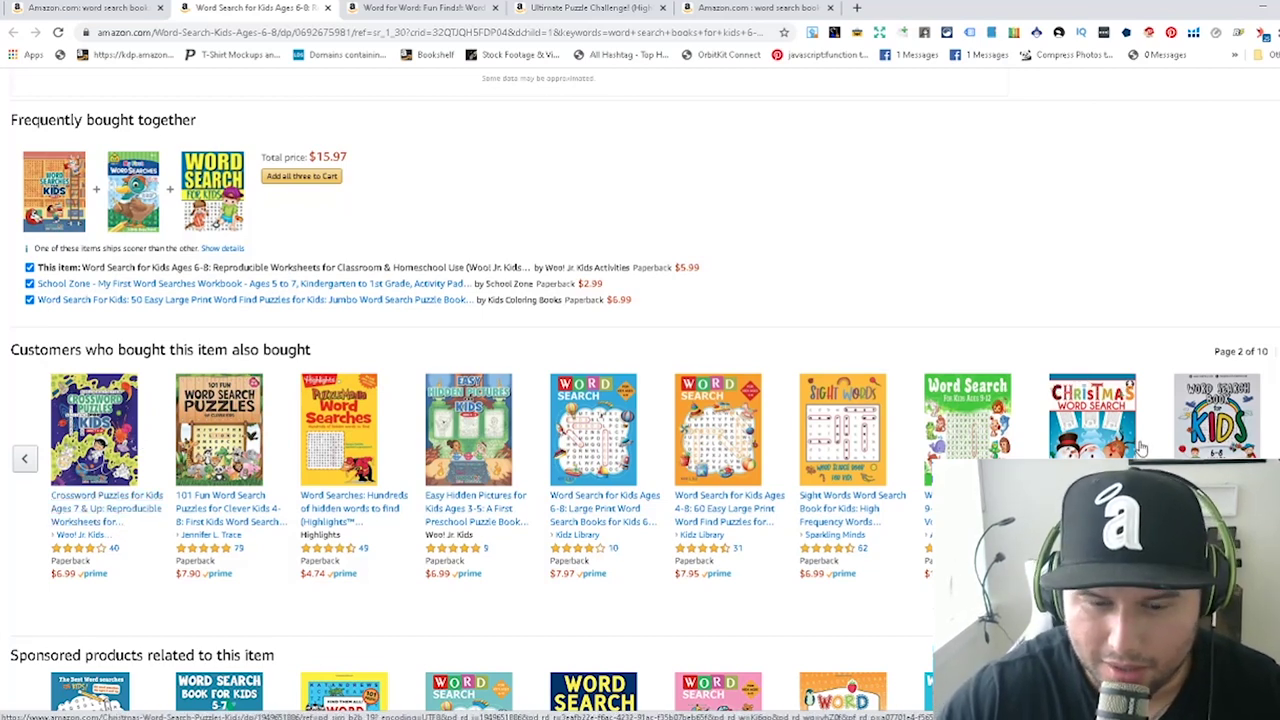
{"action": "left_click", "coordinate": [1264, 458]}
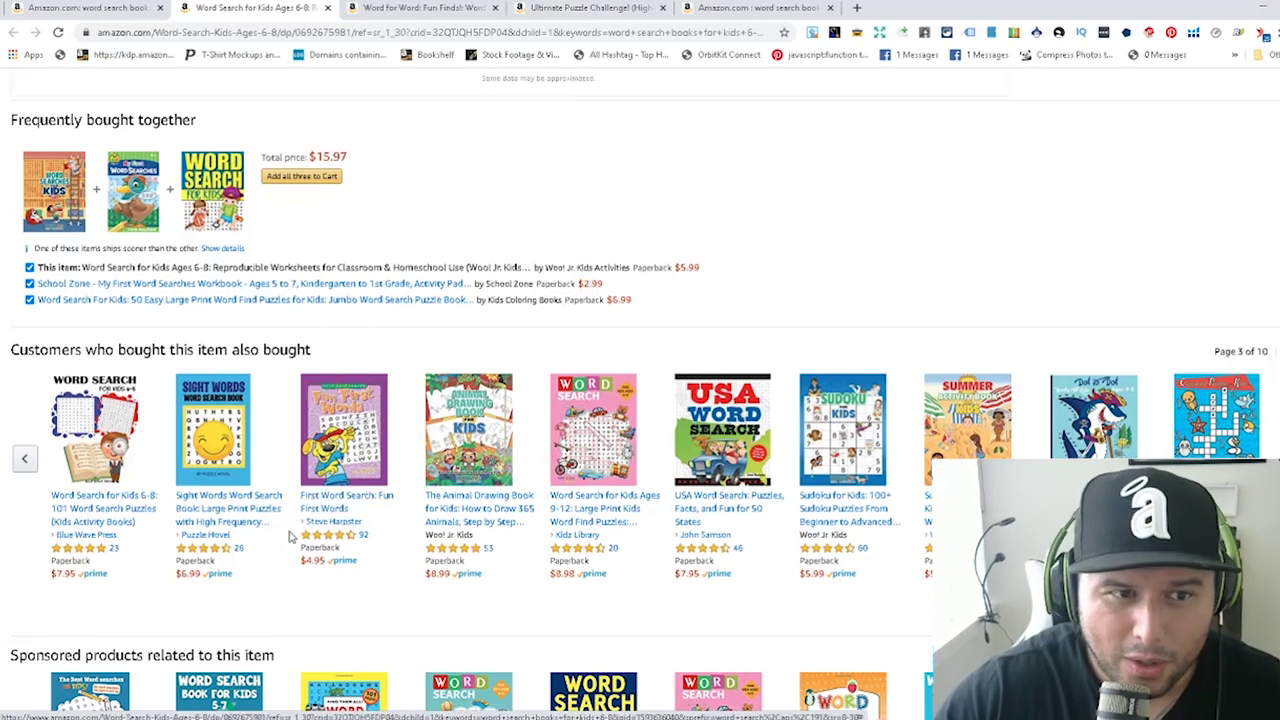
{"action": "scroll", "coordinate": [277, 548], "scroll_direction": "up", "scroll_amount": 2}
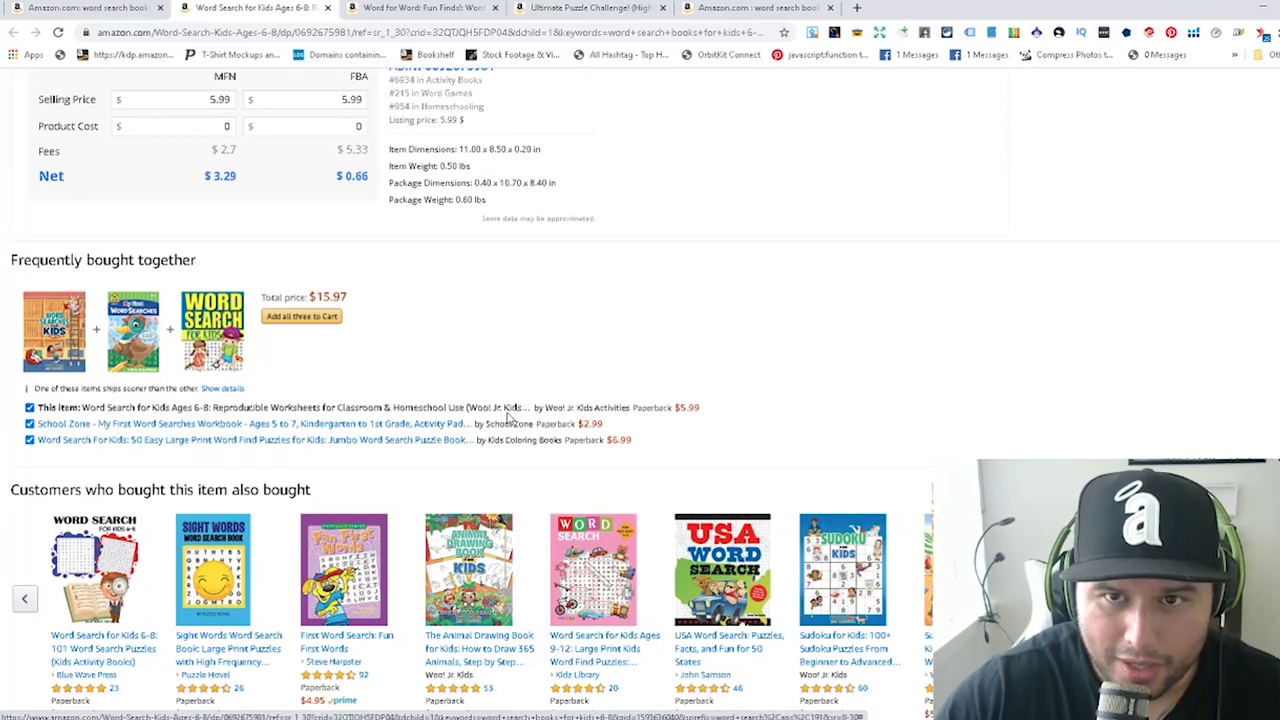
- Review the Woo! Jr. book's rank history again, and highlight its best-seller rank and product dimensions in the details
{"action": "scroll", "coordinate": [515, 440], "scroll_direction": "up", "scroll_amount": 6}
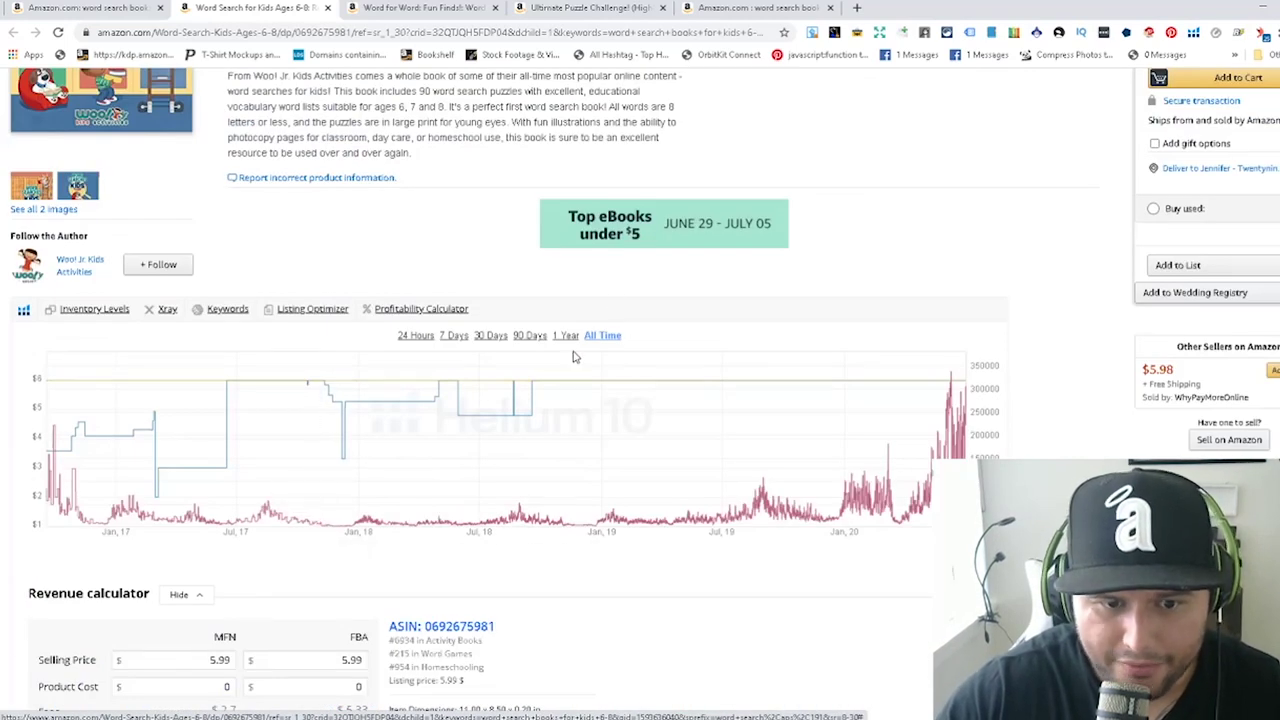
{"action": "scroll", "coordinate": [580, 470], "scroll_direction": "up", "scroll_amount": 2}
{"action": "scroll", "coordinate": [594, 512], "scroll_direction": "down", "scroll_amount": 20}
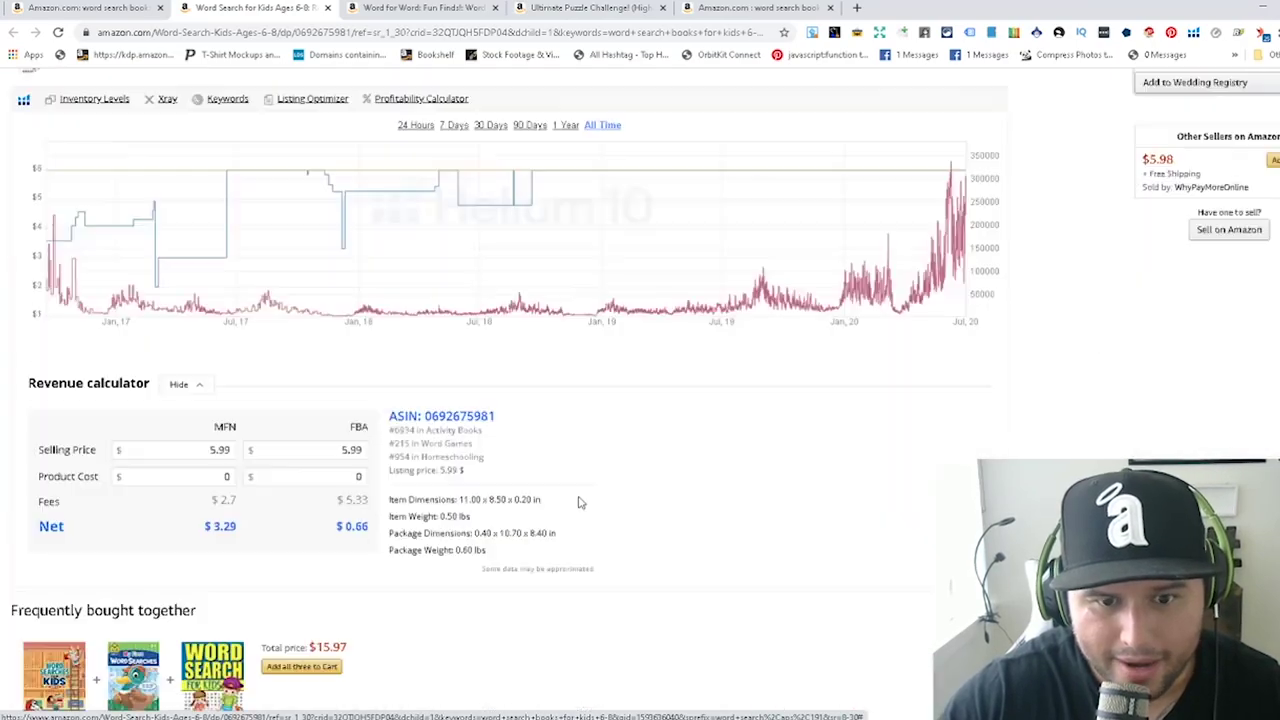
{"action": "scroll", "coordinate": [361, 477], "scroll_direction": "down", "scroll_amount": 2}
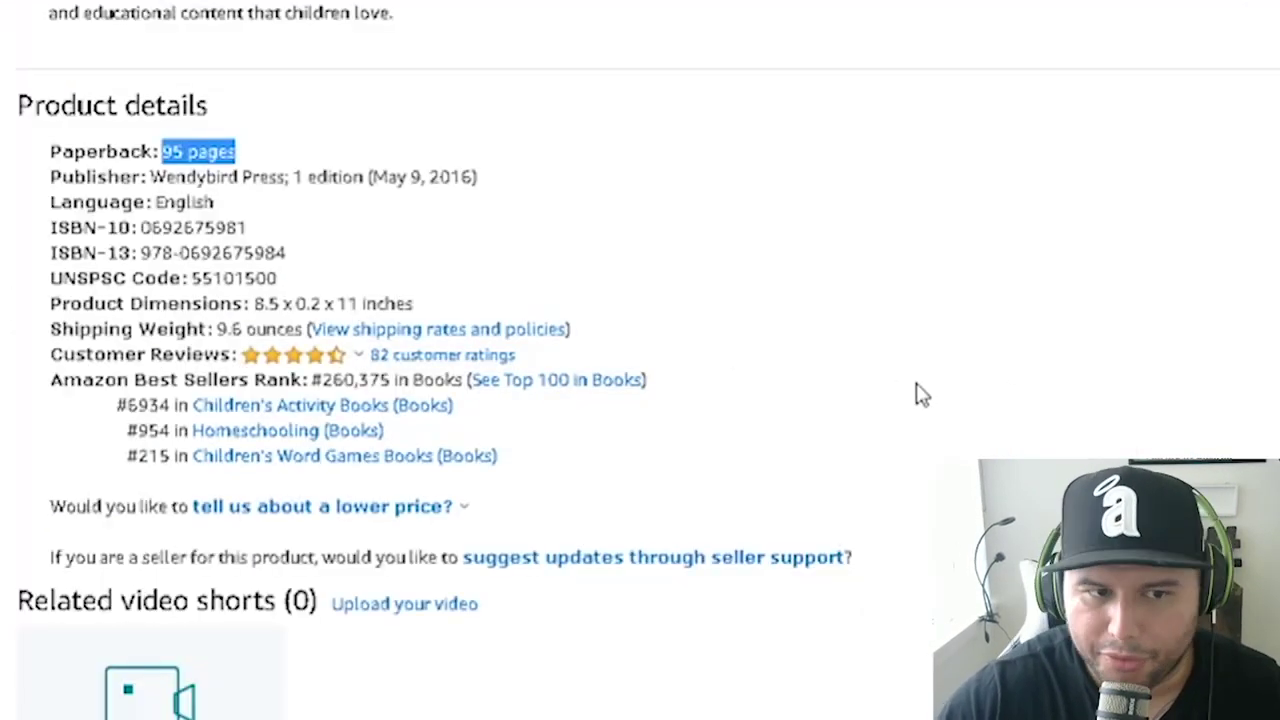
{"action": "left_click", "coordinate": [323, 380]}
{"action": "left_click_drag", "start_coordinate": [325, 380], "coordinate": [392, 380]}
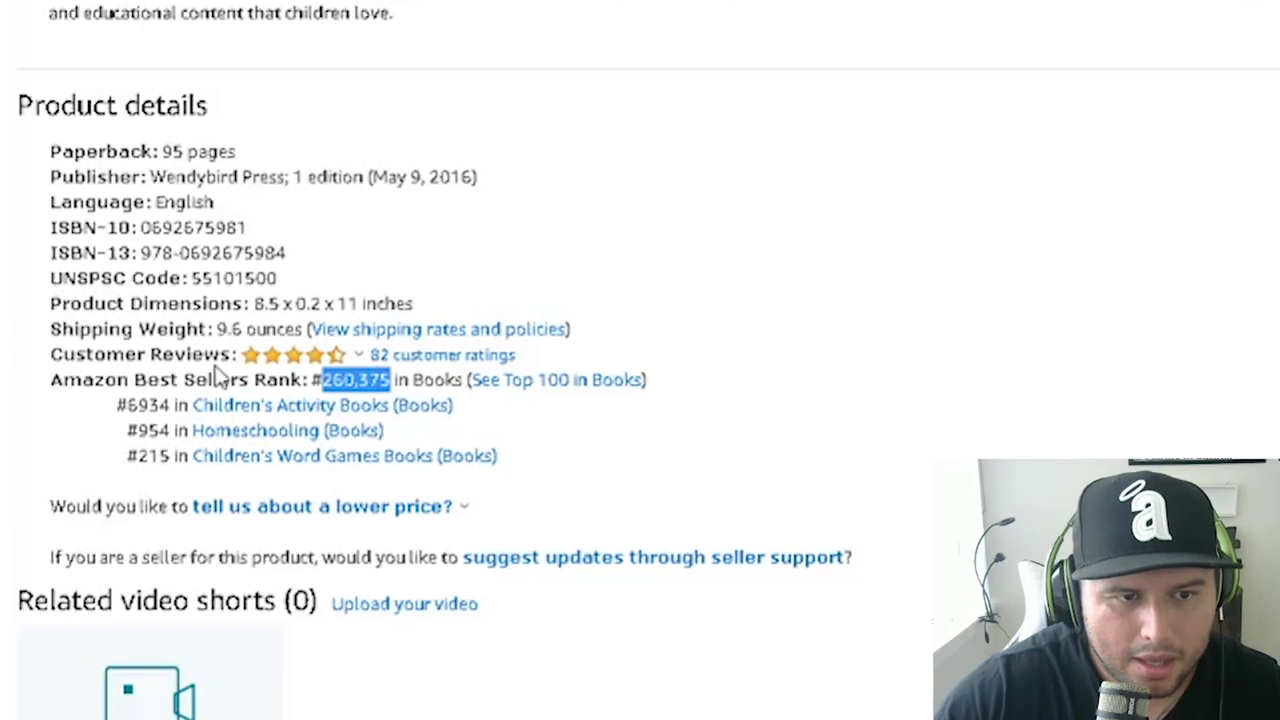
{"action": "left_click_drag", "start_coordinate": [257, 305], "coordinate": [414, 305]}
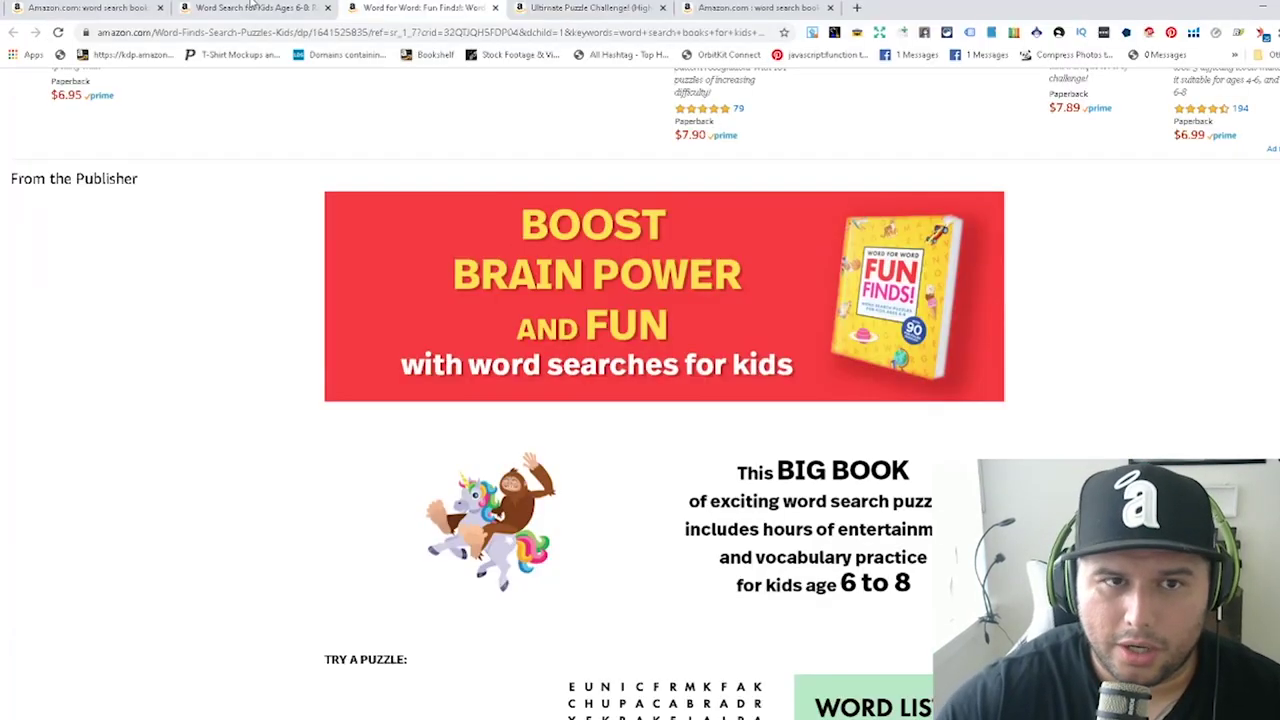
- Return to the search results and compare the best-seller ranks of the Activity Wizo, Pokemon, Woo! Jr. and Bible word search books
{"action": "left_click", "coordinate": [198, 6]}
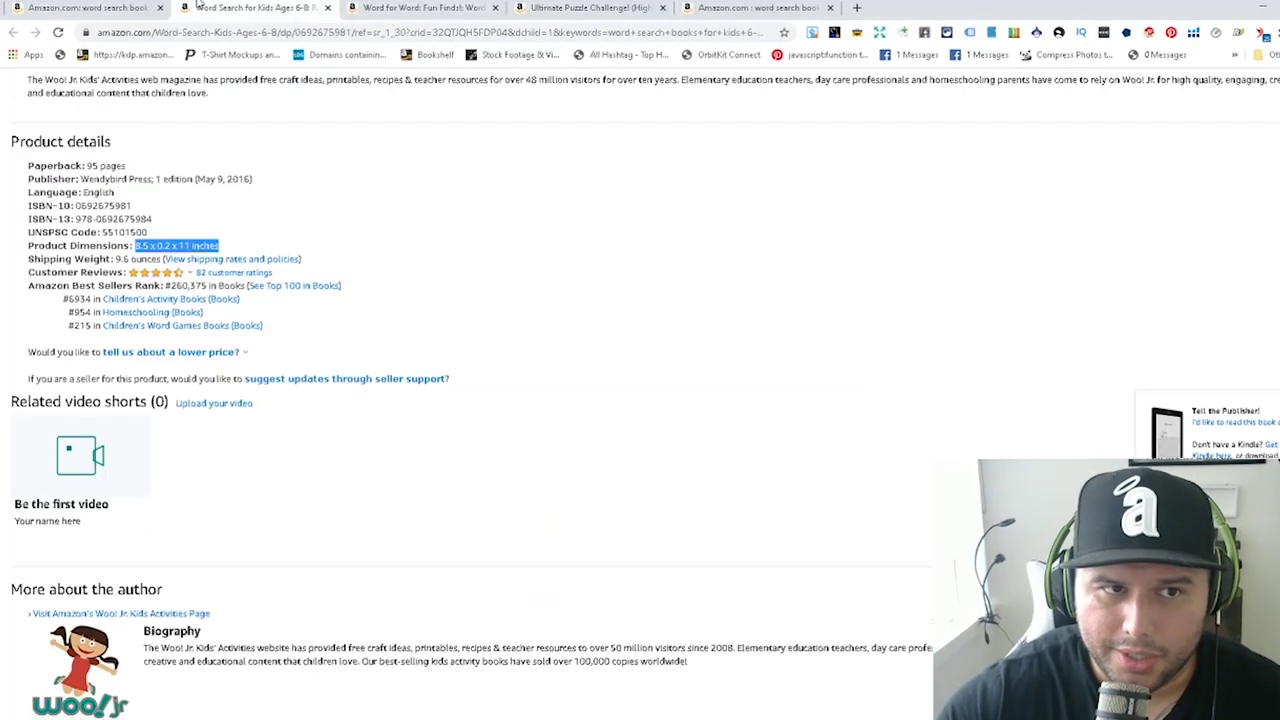
{"action": "left_click", "coordinate": [80, 7]}
{"action": "scroll", "coordinate": [350, 485], "scroll_direction": "up", "scroll_amount": 10}
{"action": "mouse_move", "coordinate": [495, 268]}
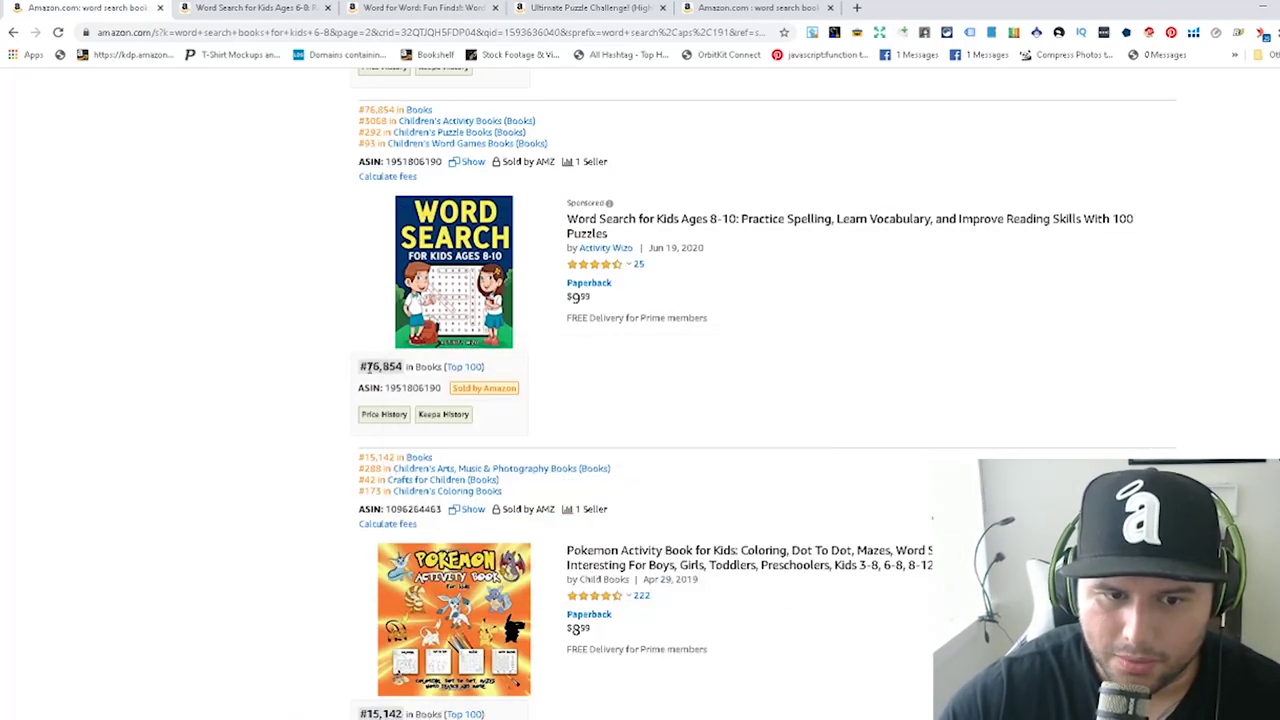
{"action": "double_click", "coordinate": [382, 367]}
{"action": "scroll", "coordinate": [640, 437], "scroll_direction": "down", "scroll_amount": 5}
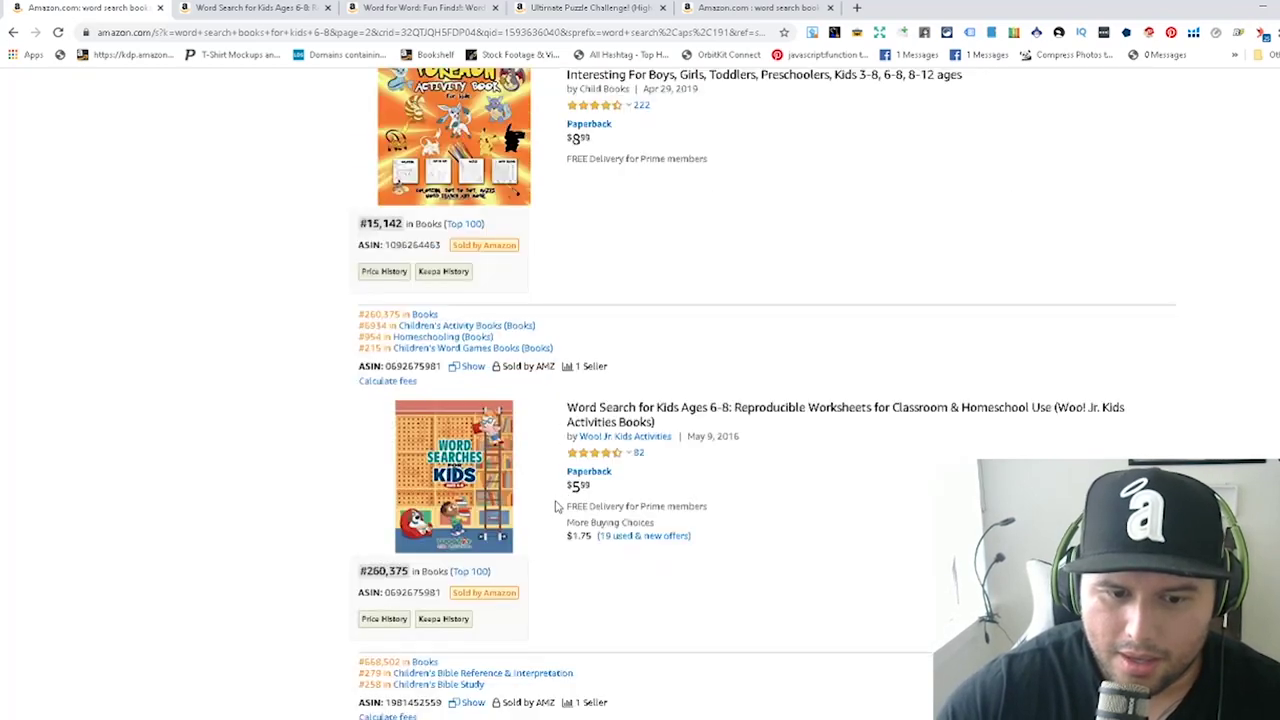
{"action": "left_click_drag", "start_coordinate": [357, 571], "coordinate": [527, 573]}
{"action": "scroll", "coordinate": [772, 560], "scroll_direction": "down", "scroll_amount": 3}
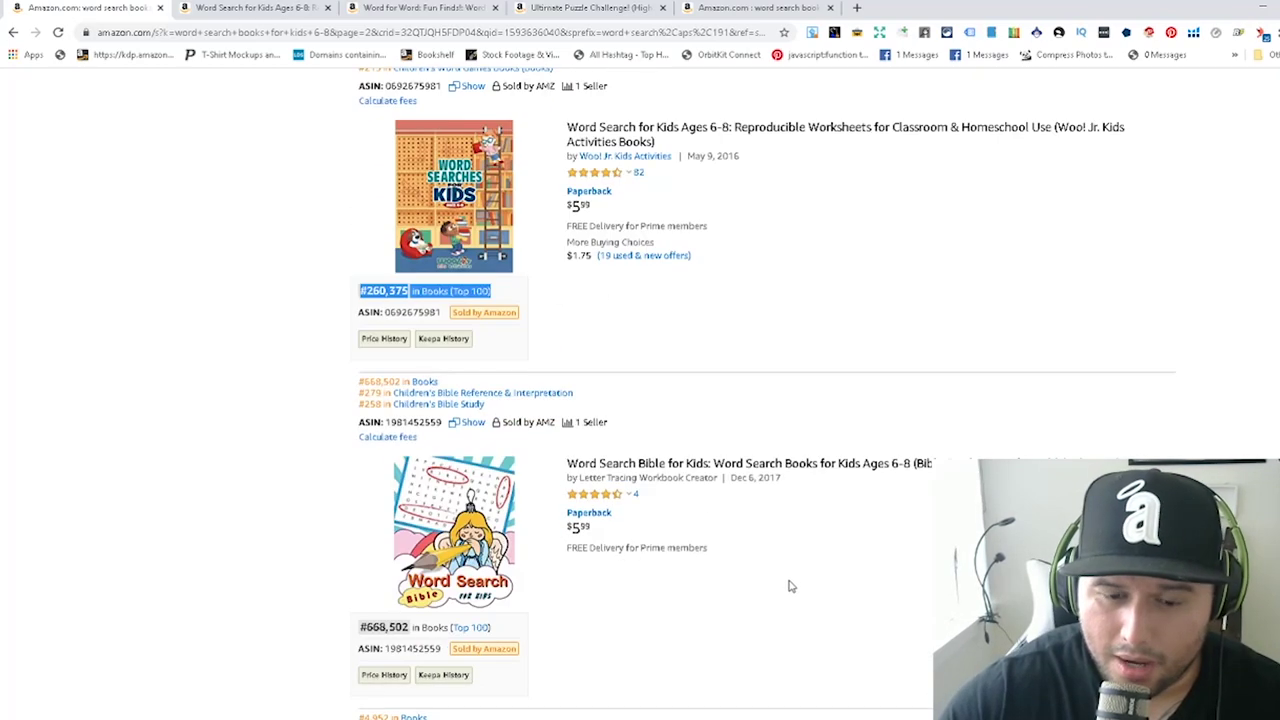
{"action": "scroll", "coordinate": [795, 590], "scroll_direction": "up", "scroll_amount": 4}
{"action": "mouse_move", "coordinate": [497, 289]}
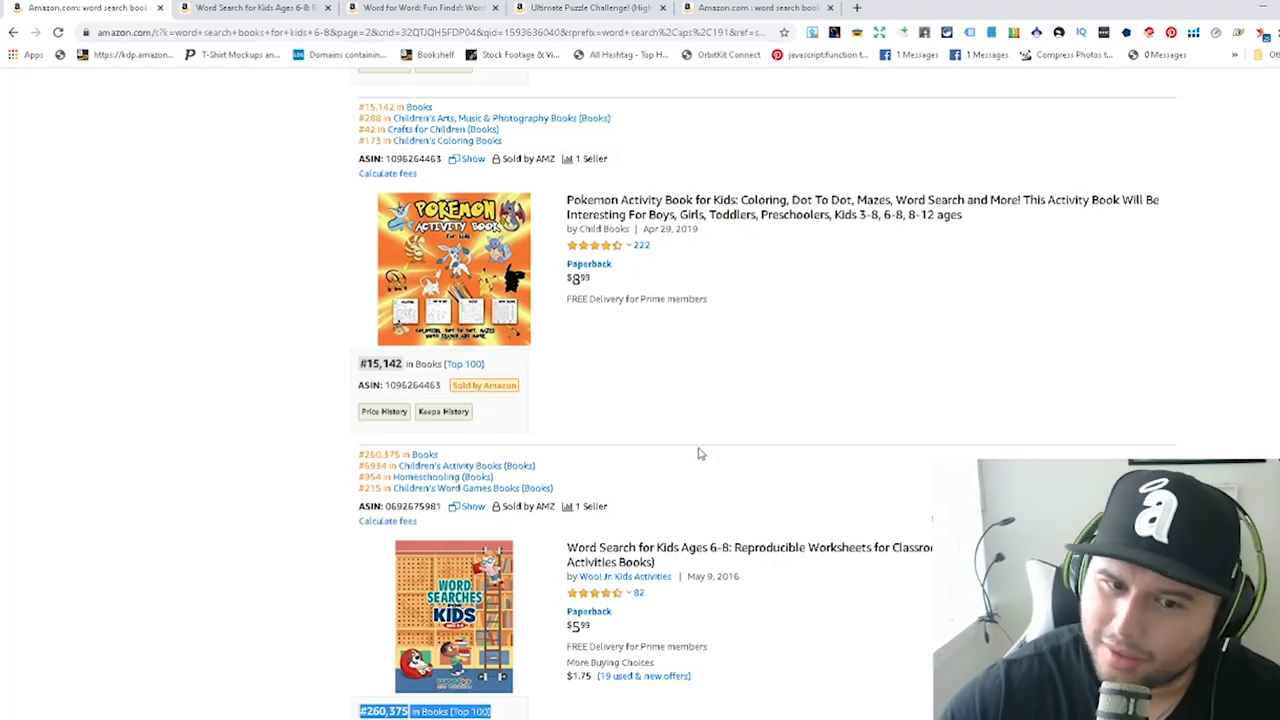
{"action": "scroll", "coordinate": [700, 453], "scroll_direction": "down", "scroll_amount": 5}
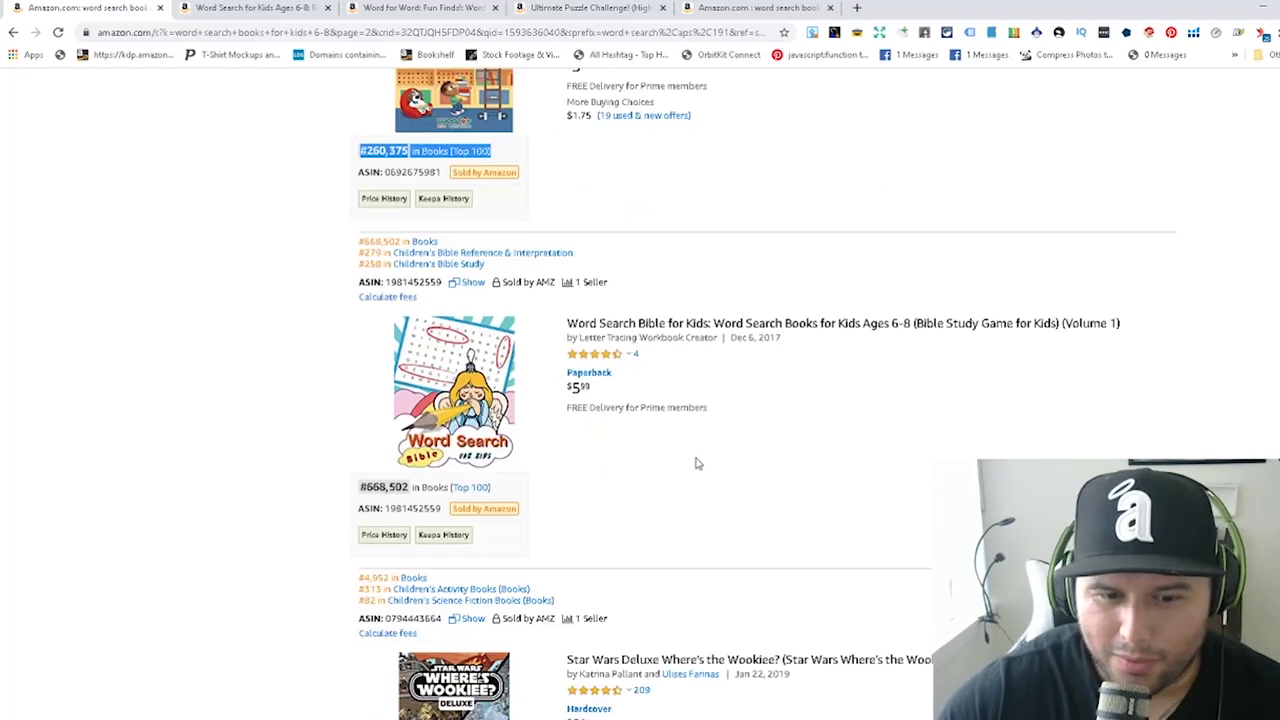
- Check the Bible word search book's best-seller rank and product details, and look further down the search results
{"action": "scroll", "coordinate": [697, 463], "scroll_direction": "down", "scroll_amount": 1}
{"action": "double_click", "coordinate": [380, 345]}
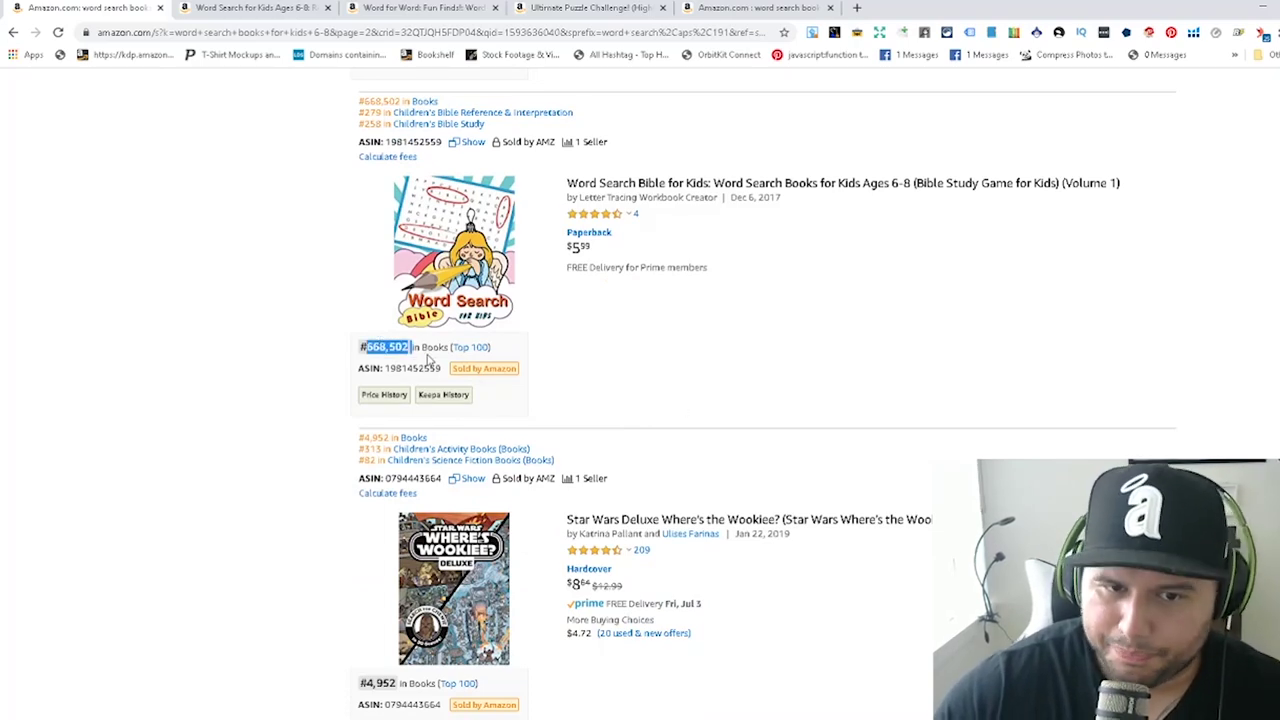
{"action": "mouse_move", "coordinate": [470, 340]}
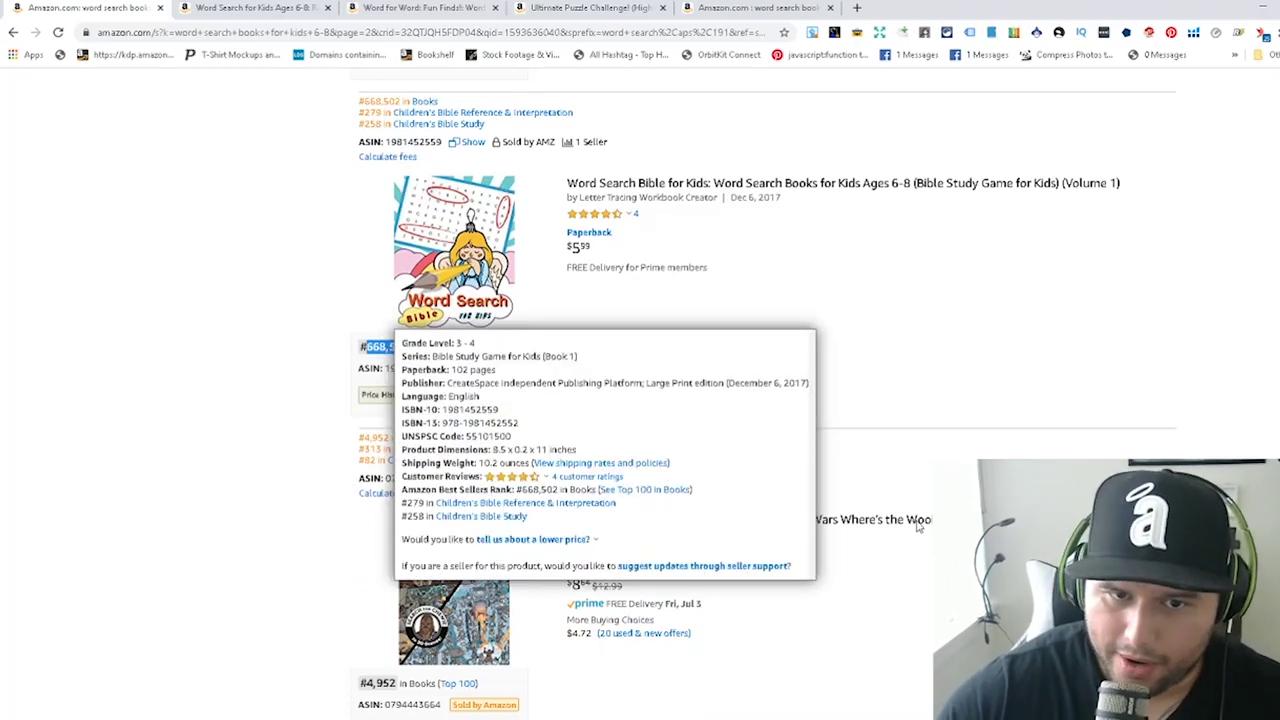
{"action": "scroll", "coordinate": [883, 531], "scroll_direction": "down", "scroll_amount": 6}
{"action": "scroll", "coordinate": [765, 543], "scroll_direction": "down", "scroll_amount": 4}
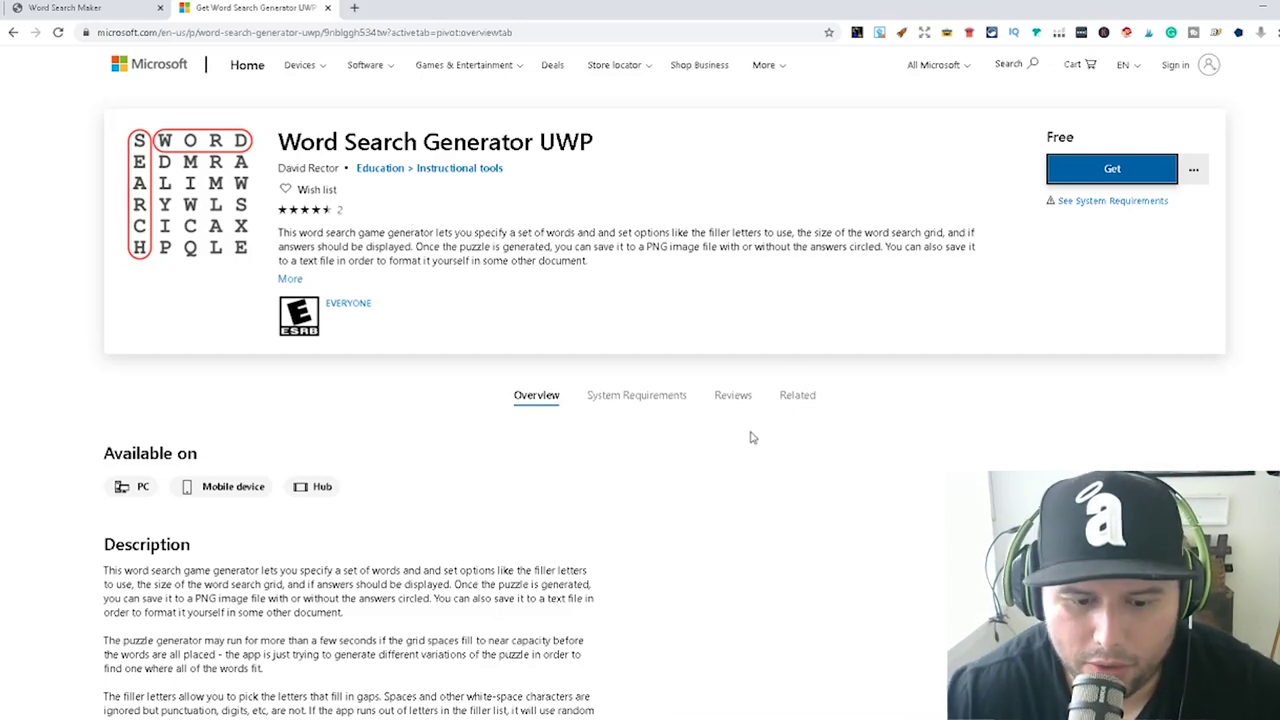
- Switch to Word Search Generator UWP and highlight the full word list from "thrill" to "futuristic"
{"action": "mouse_move", "coordinate": [463, 718]}
{"action": "left_click", "coordinate": [463, 672]}
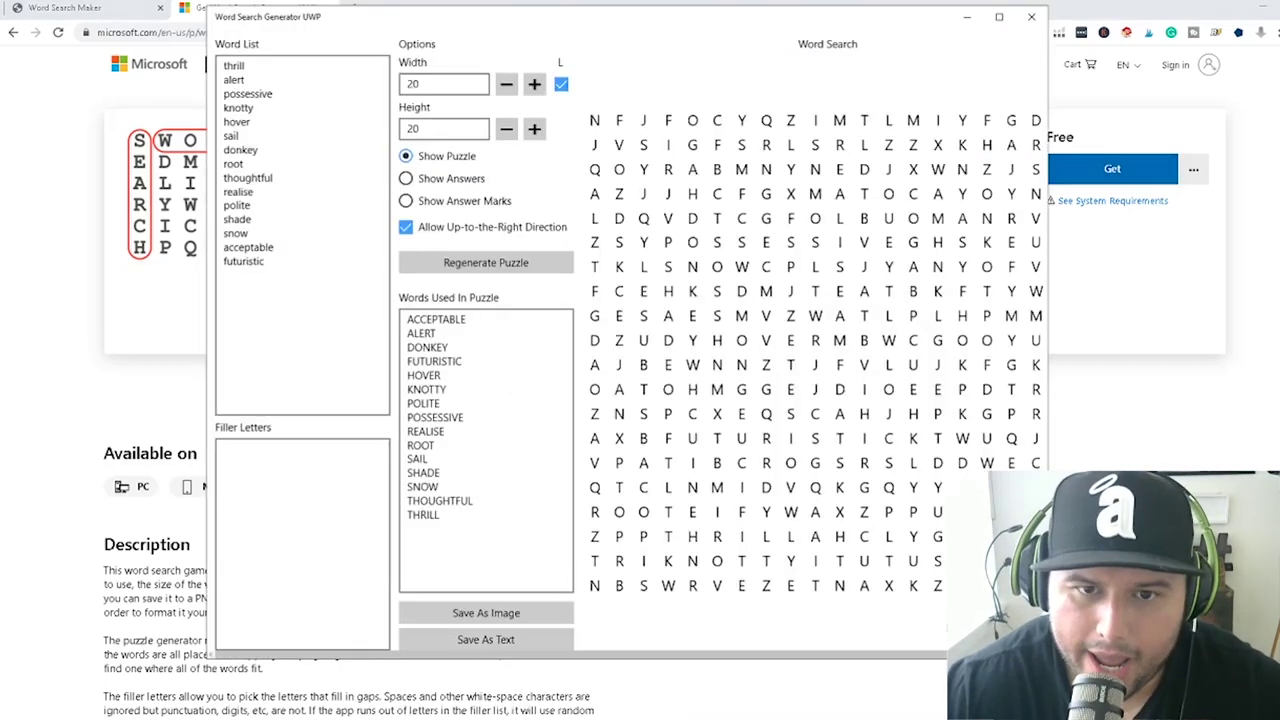
{"action": "left_click_drag", "start_coordinate": [280, 268], "coordinate": [240, 45]}
{"action": "left_click", "coordinate": [298, 285]}
{"action": "left_click_drag", "start_coordinate": [298, 285], "coordinate": [212, 50]}
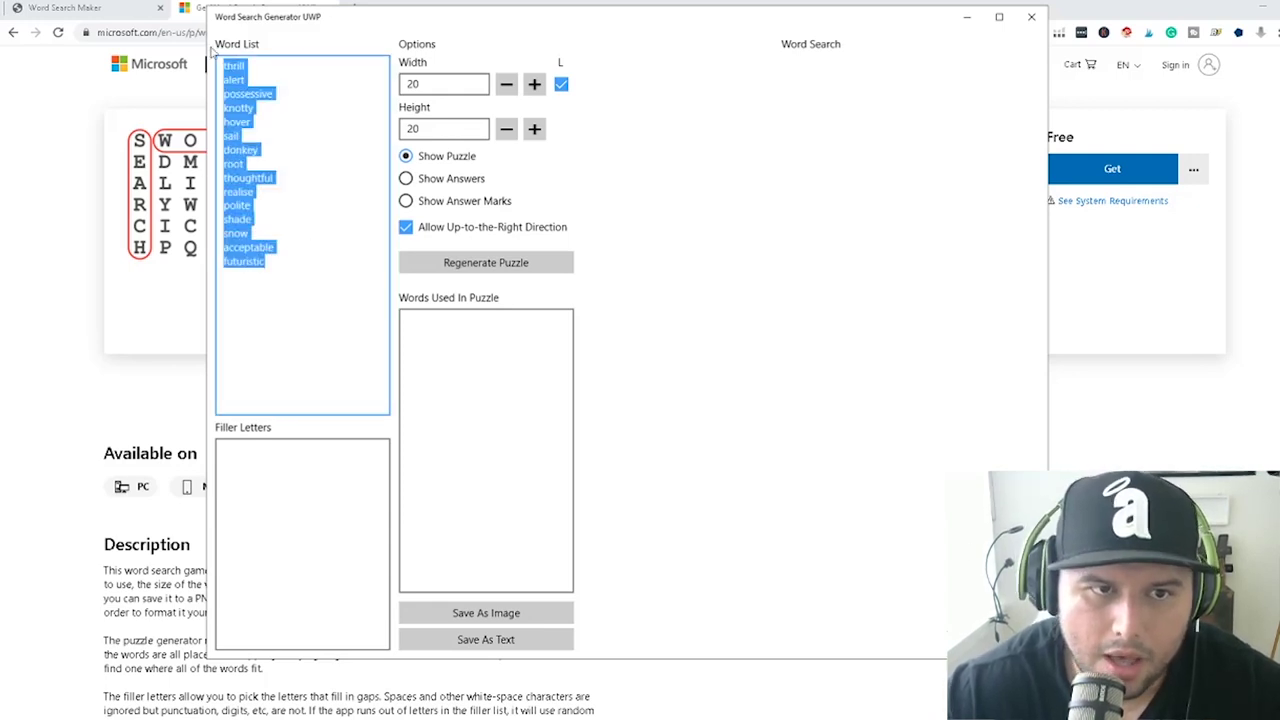
{"action": "right_click", "coordinate": [247, 125]}
{"action": "left_click", "coordinate": [240, 57]}
{"action": "left_click", "coordinate": [314, 109]}
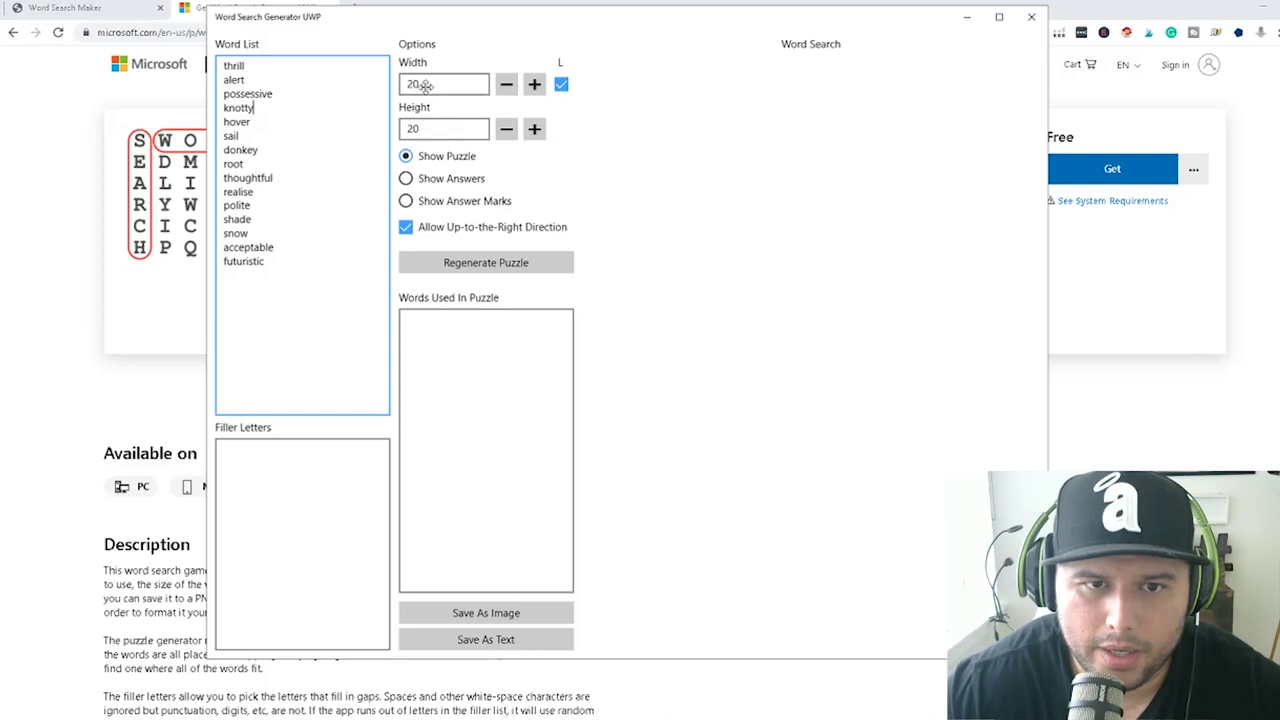
- Generate a 20 by 20 word search from the word list, and regenerate it for a different letter layout
{"action": "left_click", "coordinate": [486, 264]}
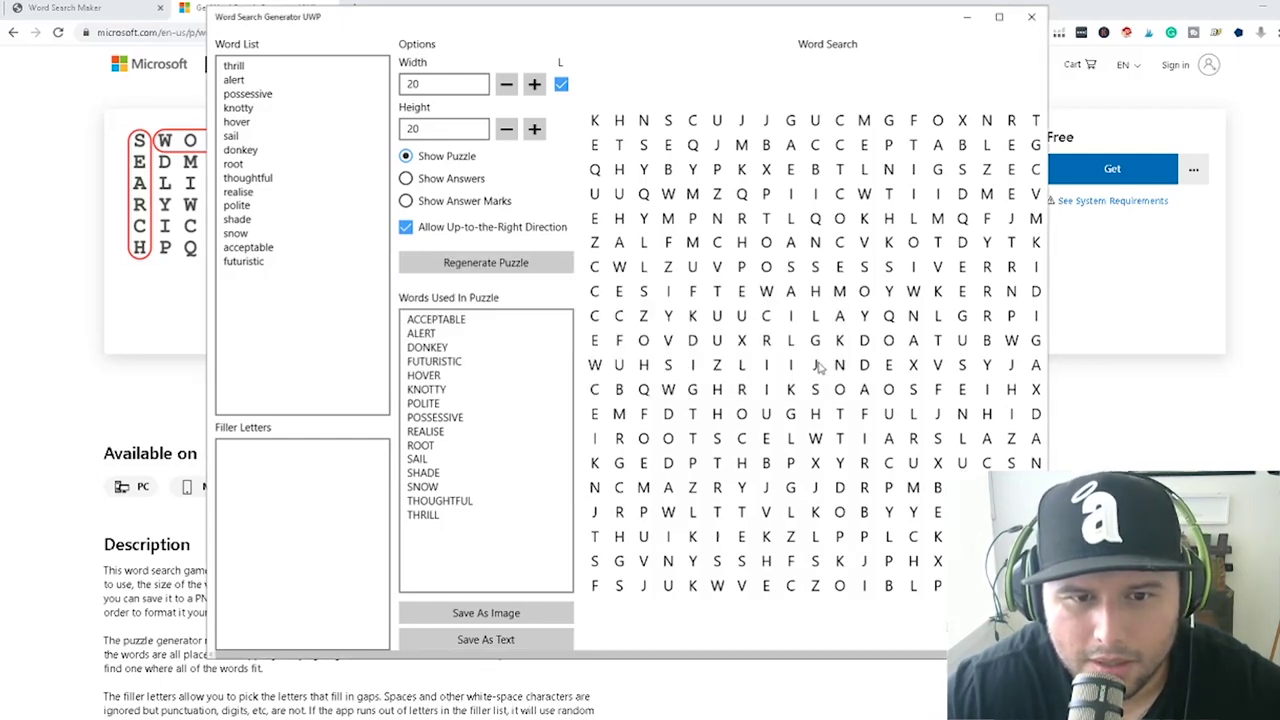
{"action": "left_click", "coordinate": [816, 364]}
{"action": "left_click", "coordinate": [507, 272]}
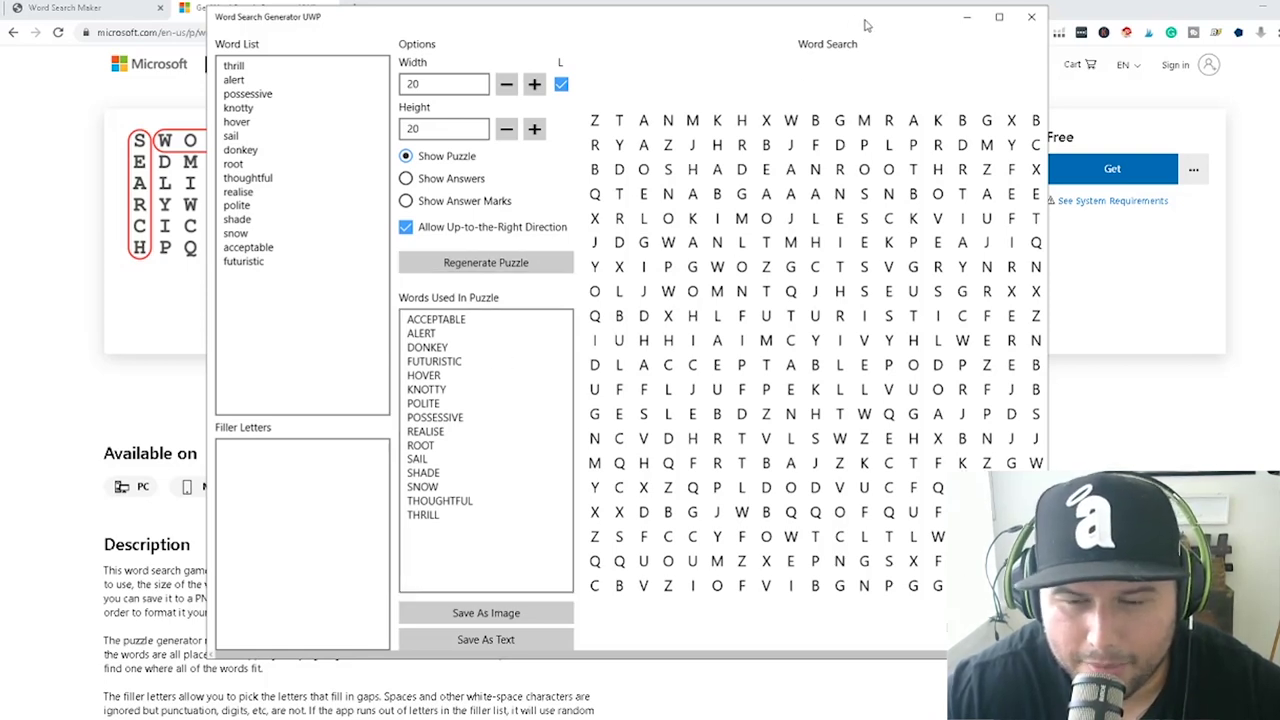
- Preview the circled answers of the generated word search and return to the plain puzzle view
{"action": "left_click_drag", "start_coordinate": [868, 28], "coordinate": [839, 36]}
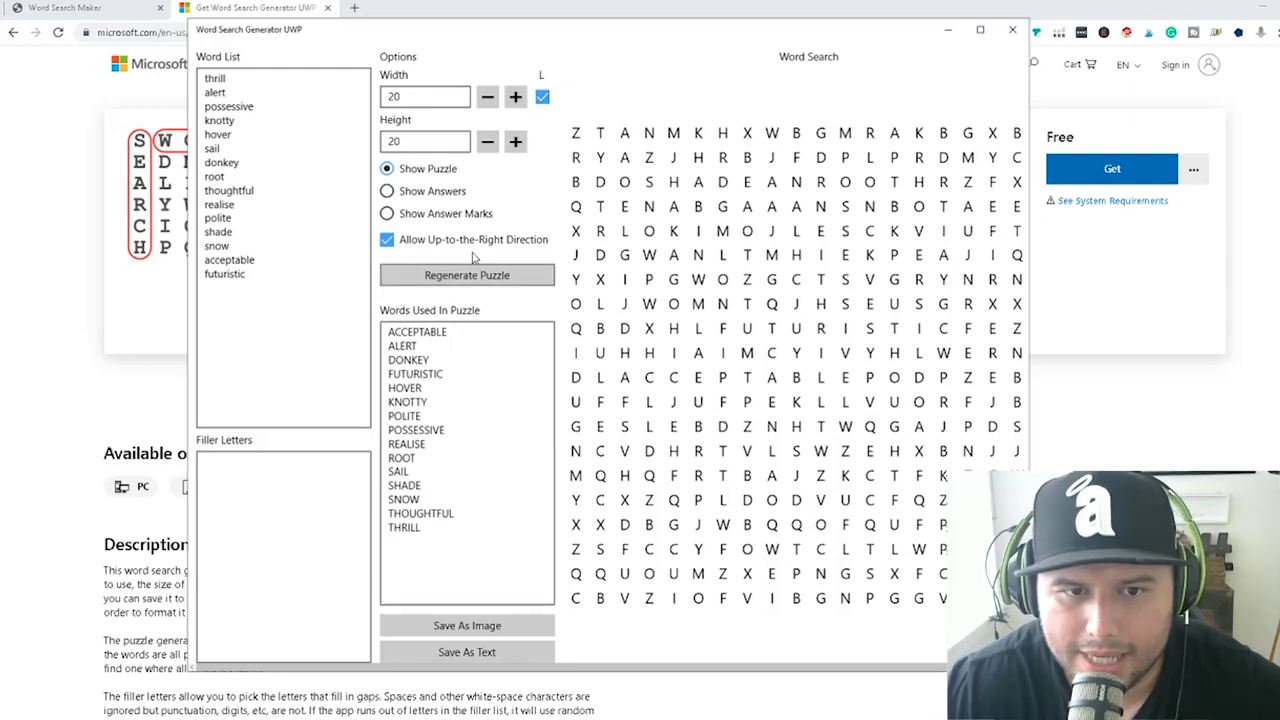
{"action": "left_click", "coordinate": [387, 191]}
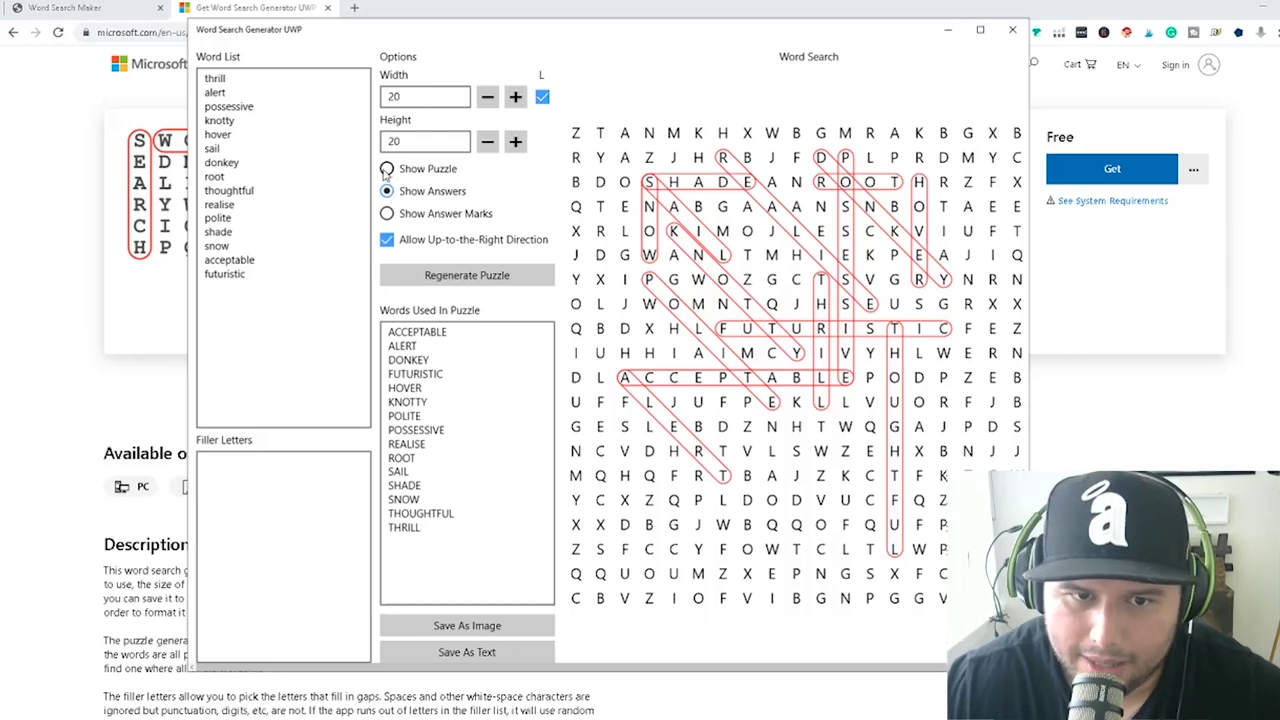
{"action": "left_click", "coordinate": [386, 170]}
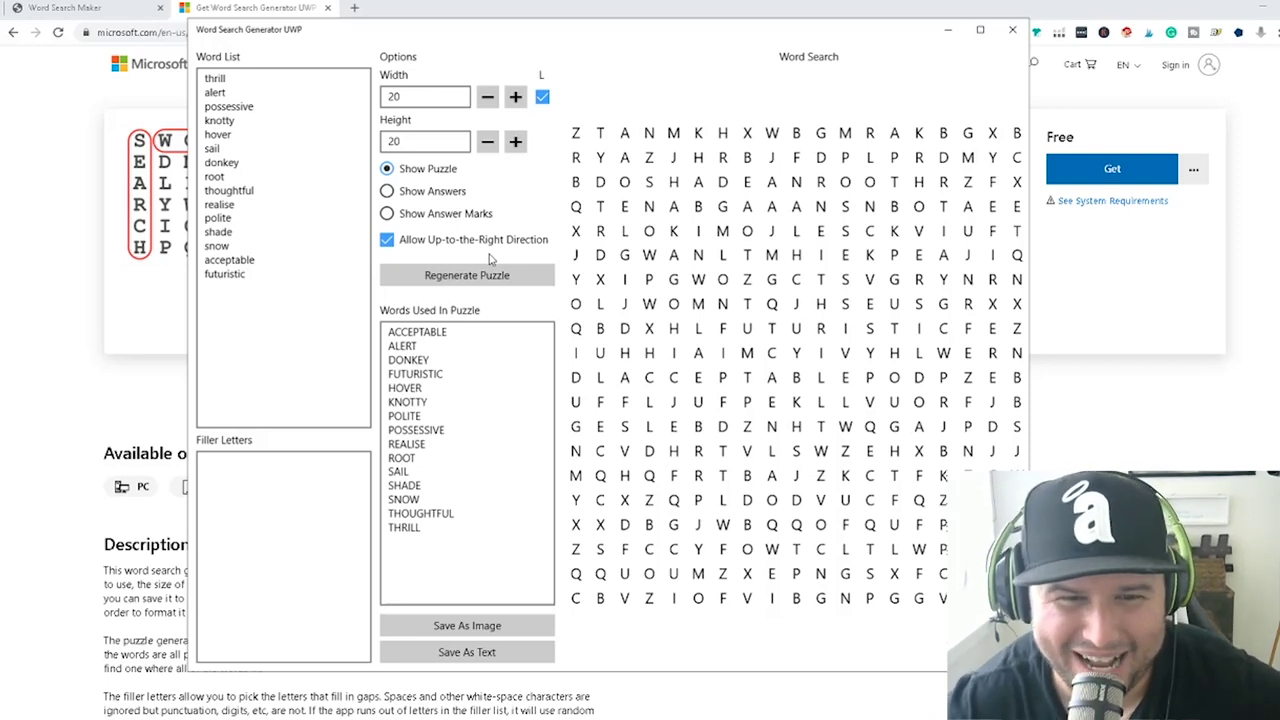
- Save the puzzle as a PNG image named "word search youtube example" in the Documents folder
{"action": "left_click", "coordinate": [504, 627]}
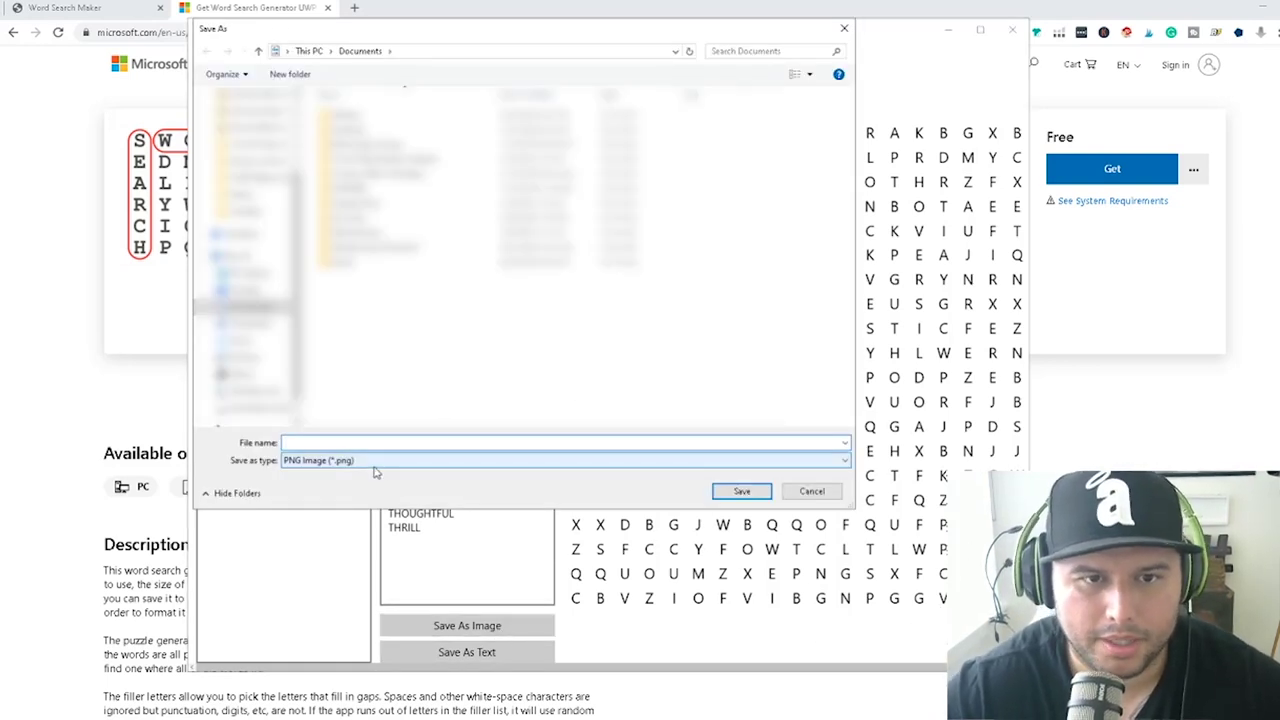
{"action": "type", "text": "word"}
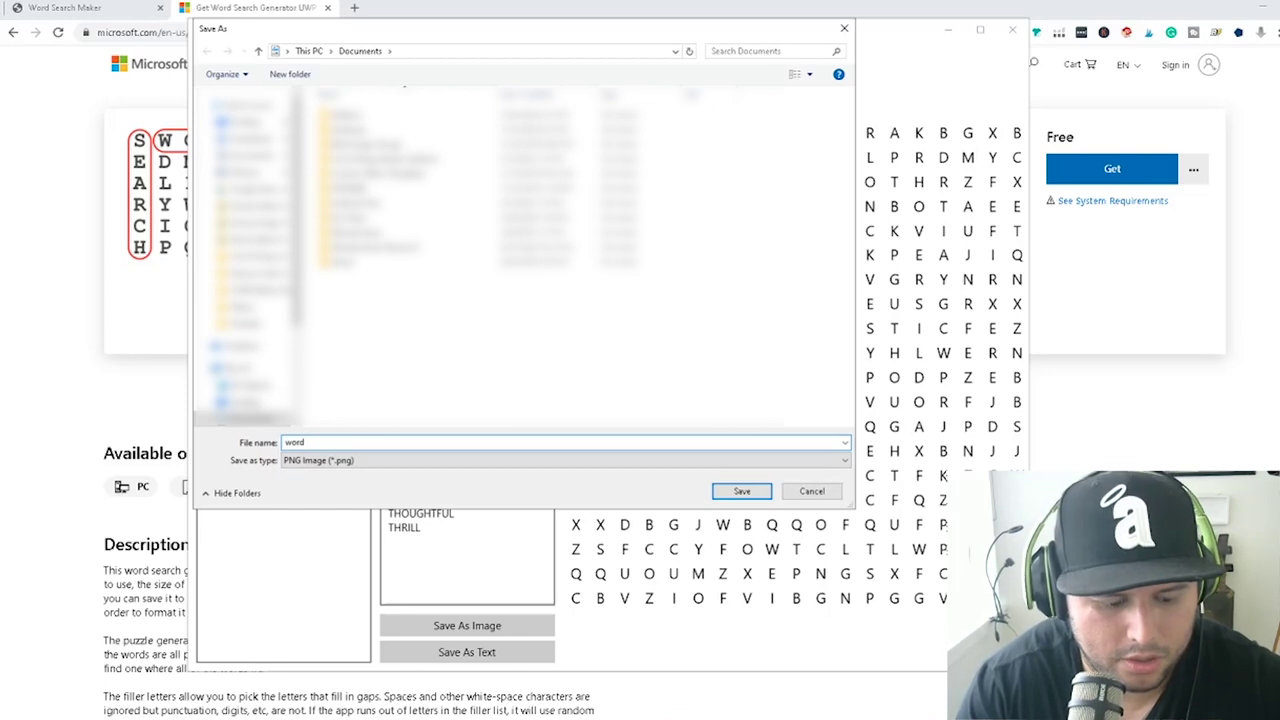
{"action": "type", "text": " search youtu"}
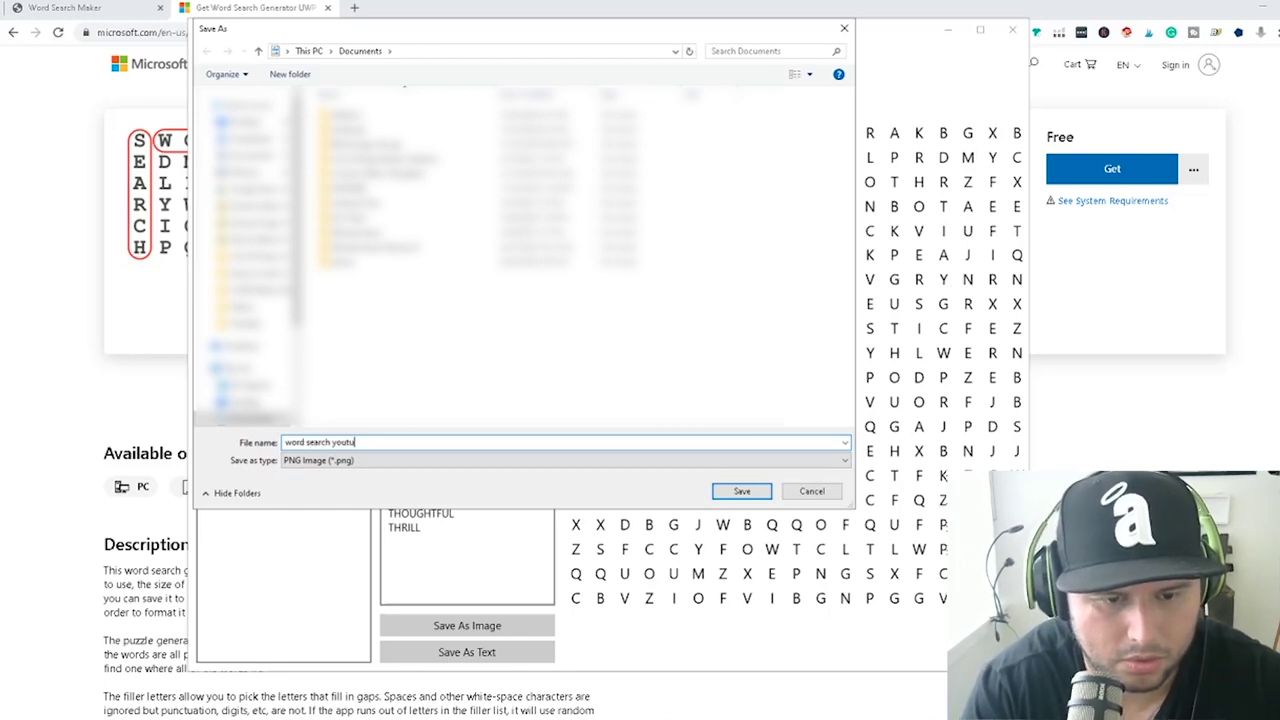
{"action": "type", "text": "be example"}
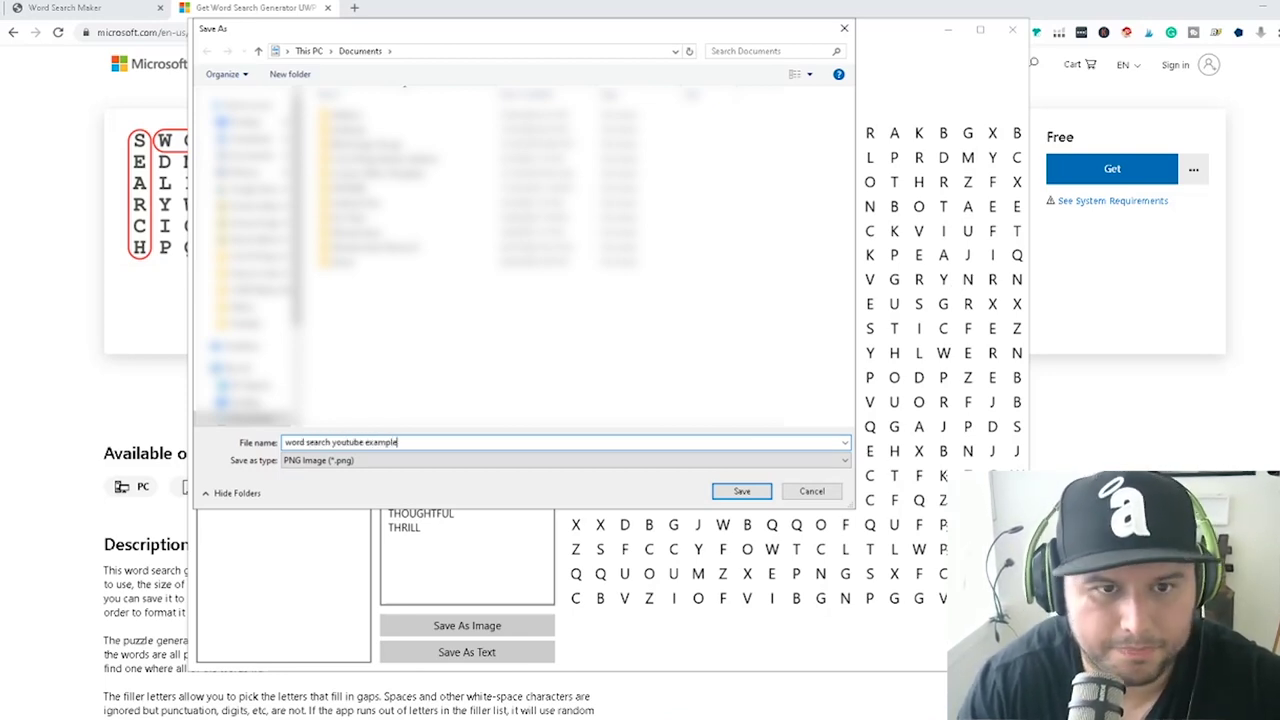
{"action": "key", "text": "Return"}
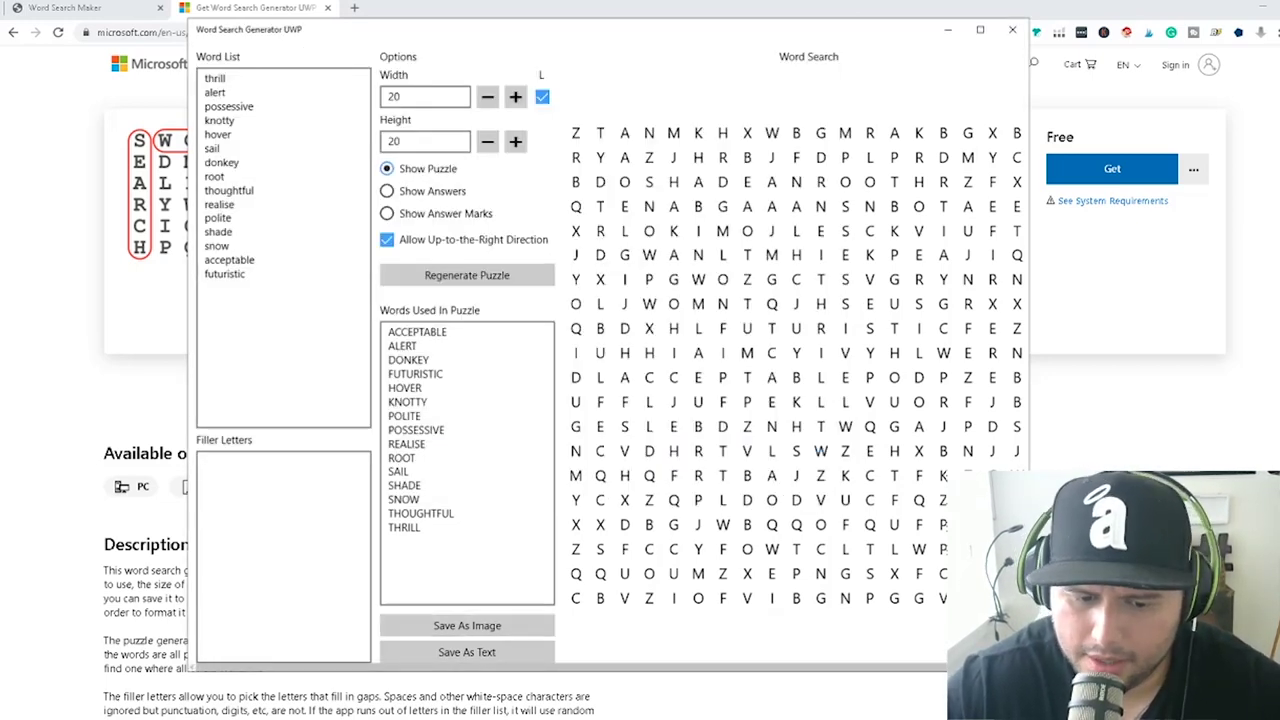
- Switch to PowerPoint, create a blank presentation and open its custom slide size settings with the width ready for editing
{"action": "left_click", "coordinate": [470, 685]}
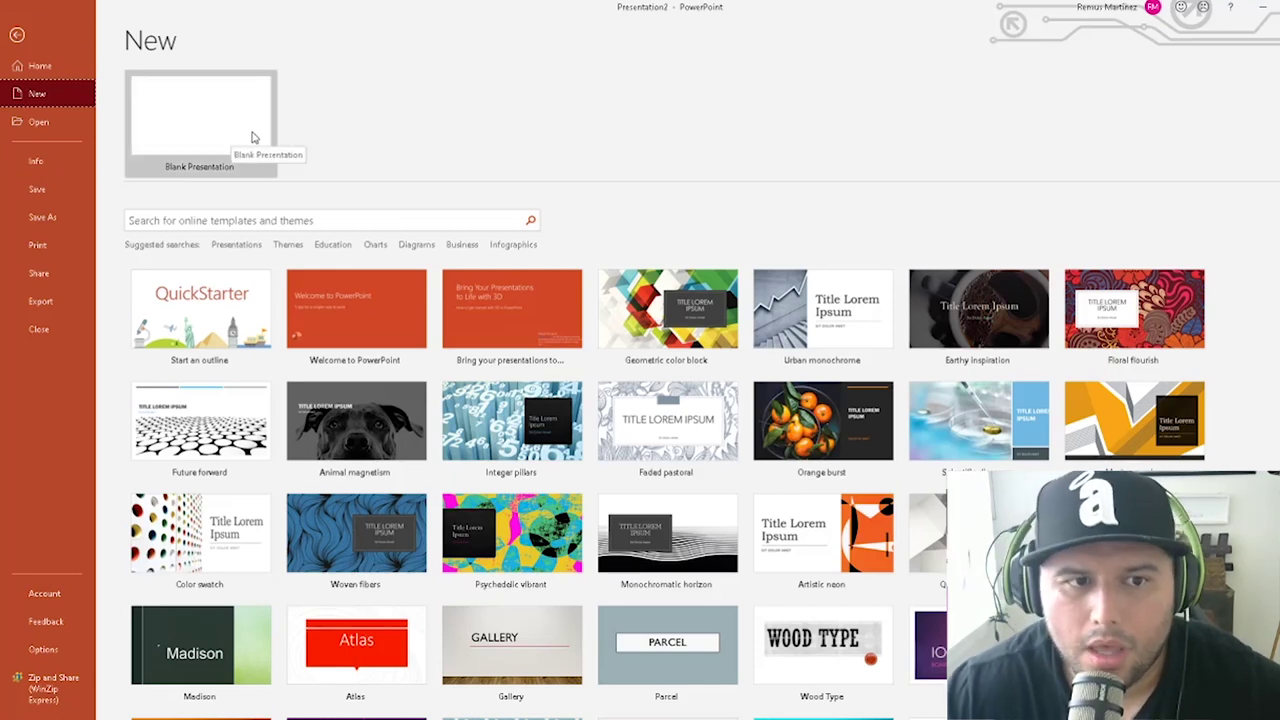
{"action": "left_click", "coordinate": [255, 100]}
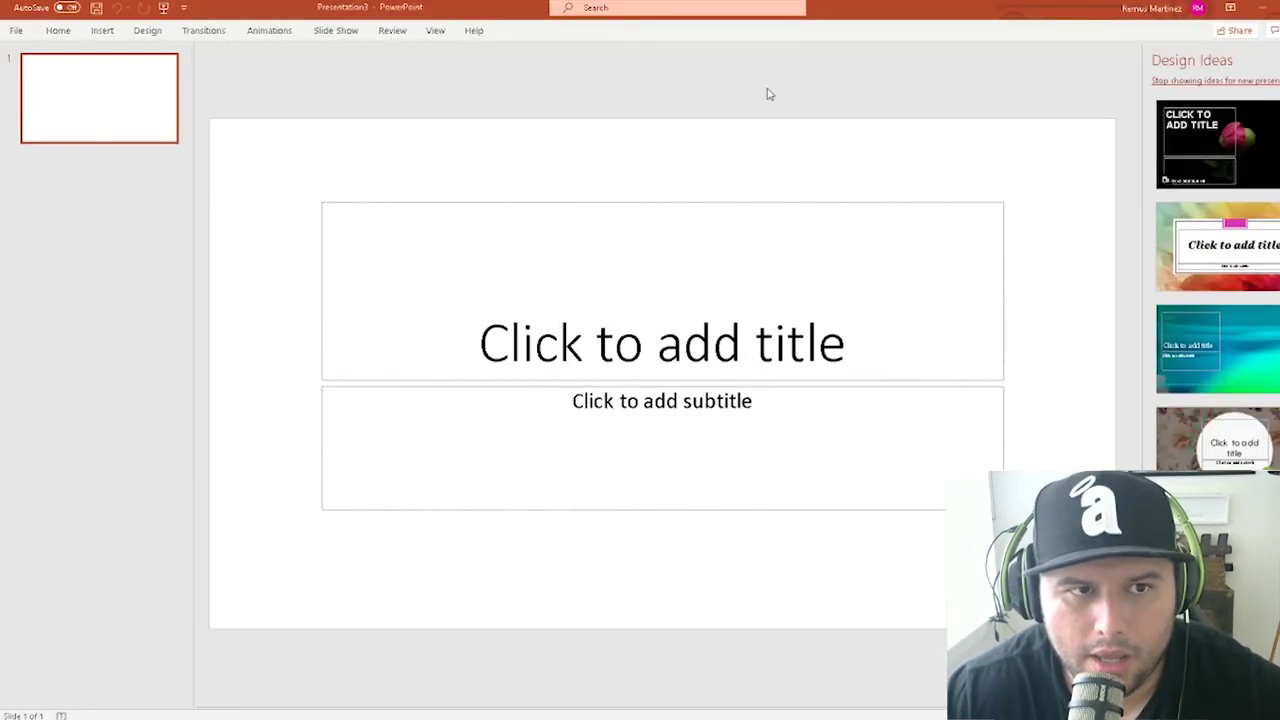
{"action": "left_click", "coordinate": [150, 34]}
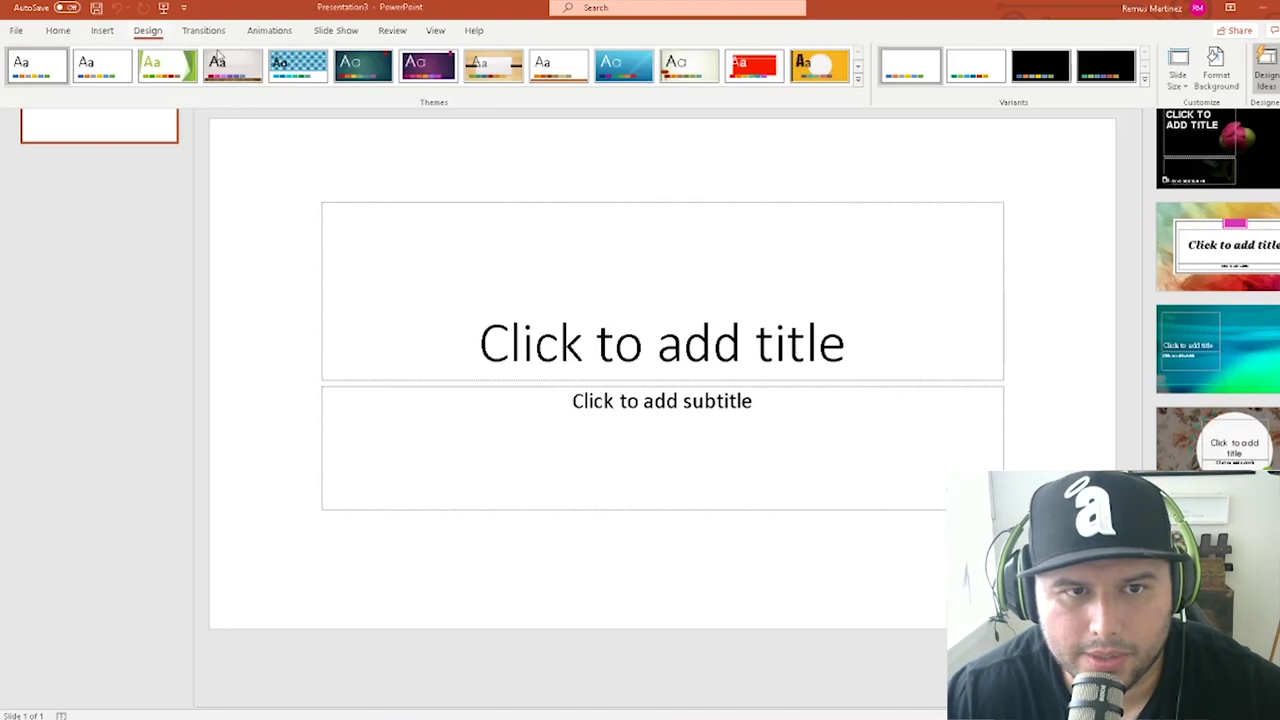
{"action": "left_click", "coordinate": [1188, 80]}
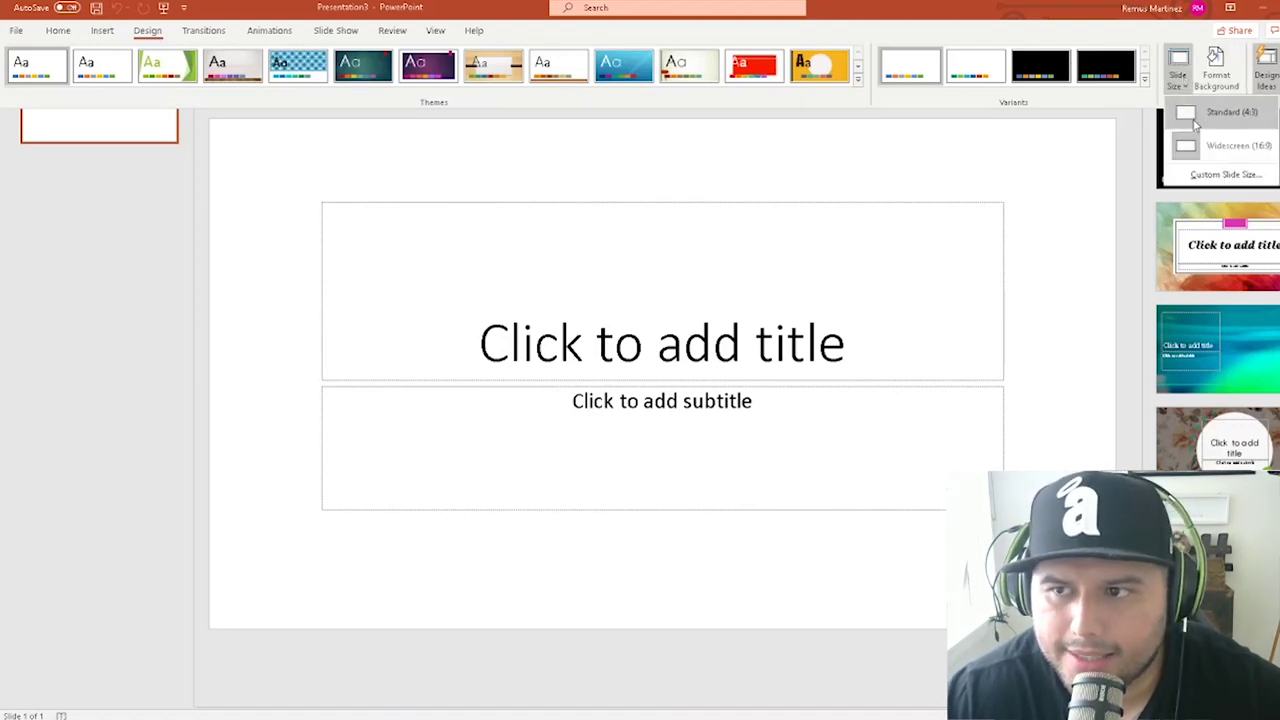
{"action": "left_click", "coordinate": [1216, 176]}
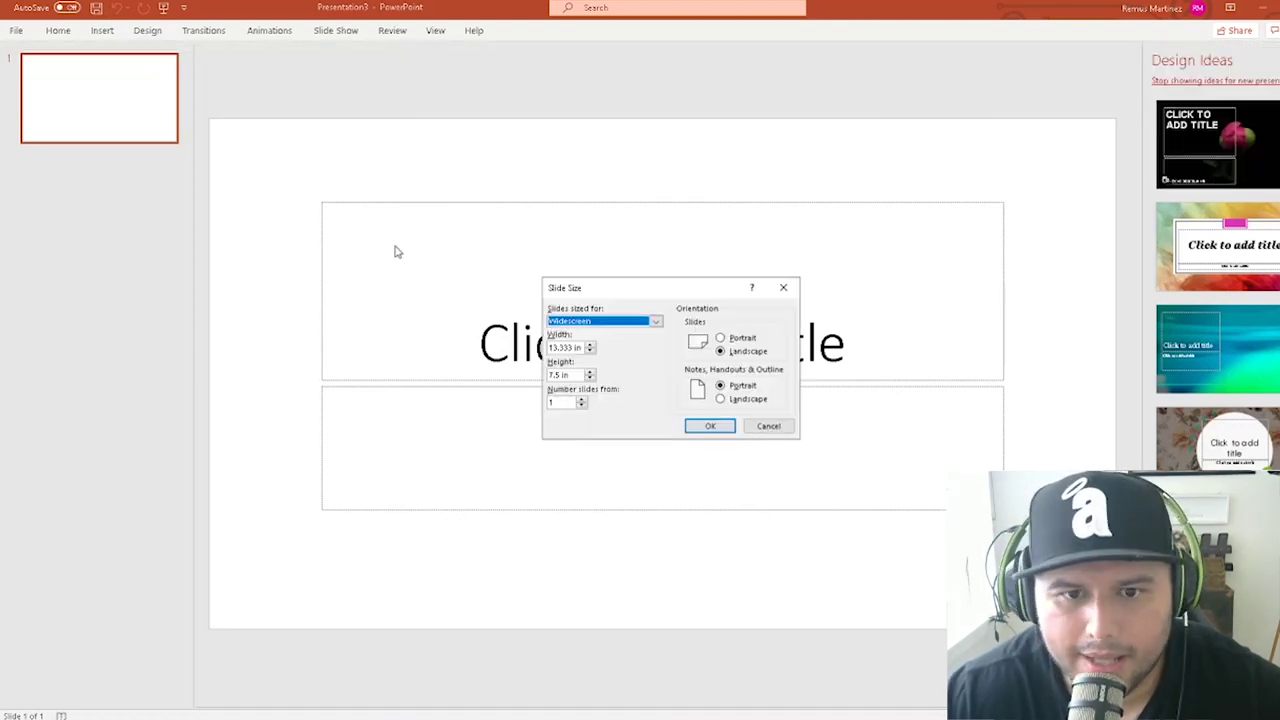
{"action": "left_click", "coordinate": [571, 347]}
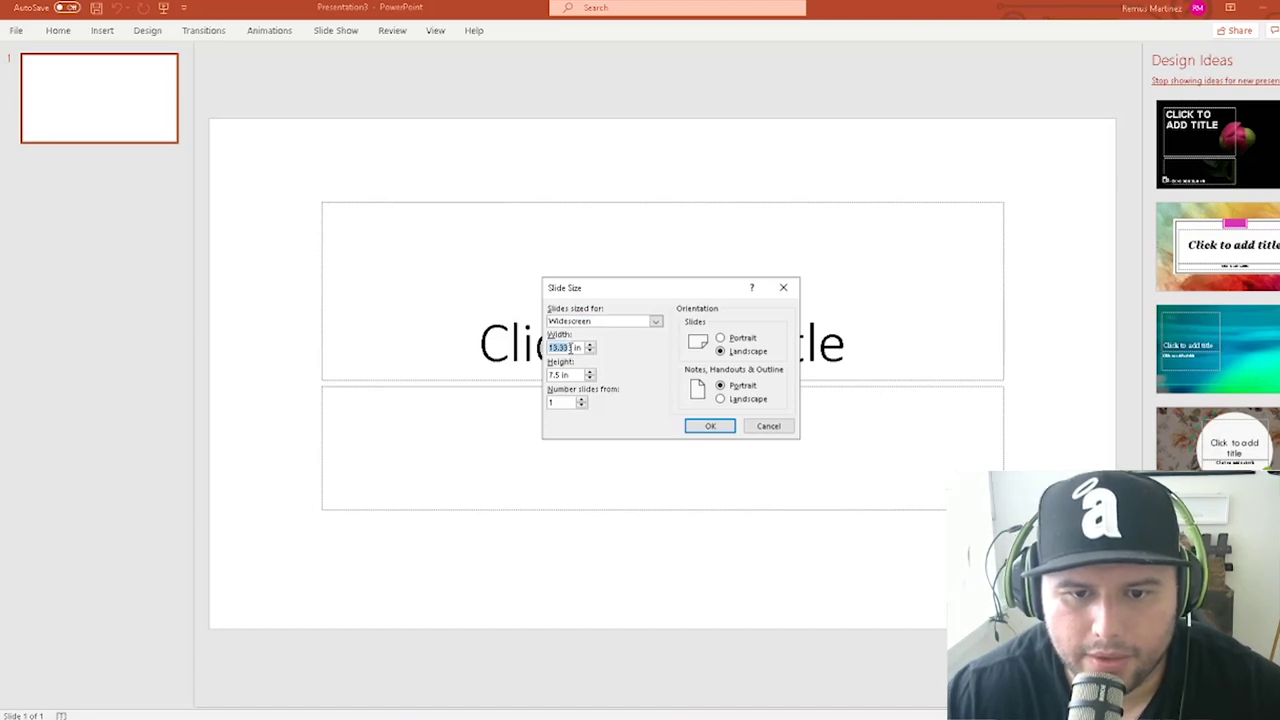
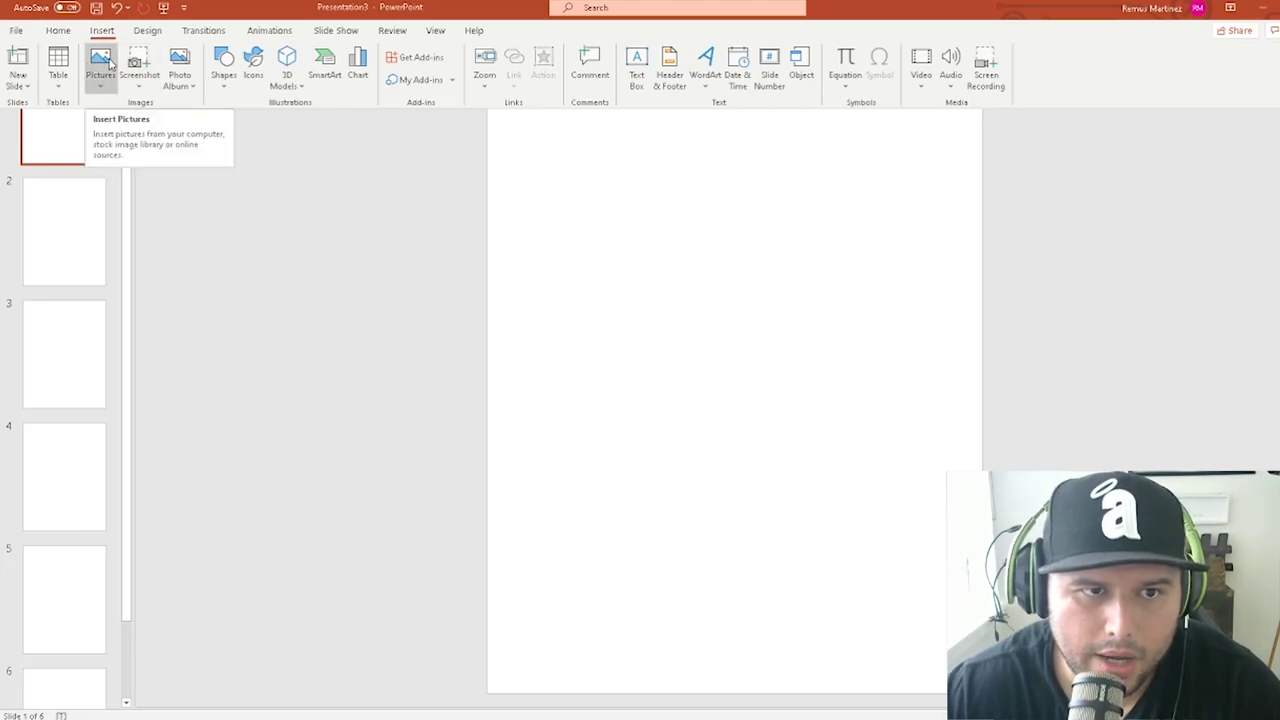
- Insert the picture "word search youtube example.png" from the Documents folder onto slide 1
{"action": "left_click", "coordinate": [110, 64]}
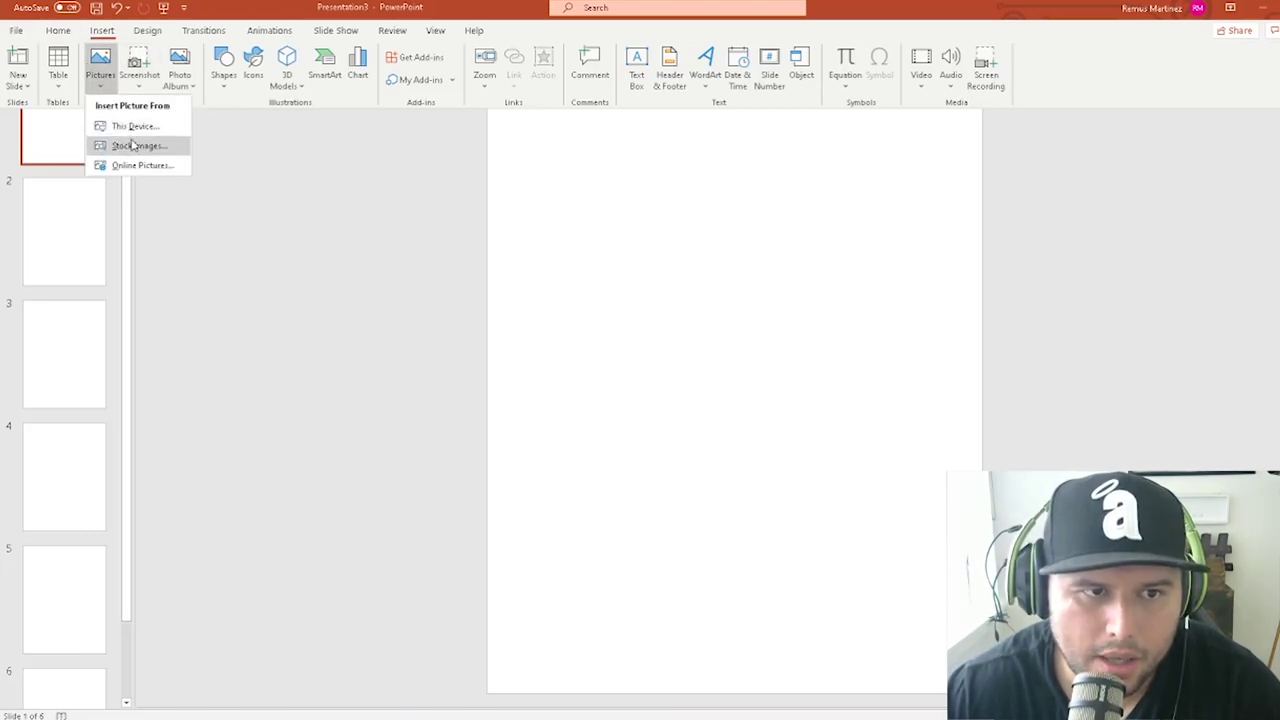
{"action": "left_click", "coordinate": [93, 70]}
{"action": "left_click", "coordinate": [97, 66]}
{"action": "left_click", "coordinate": [102, 62]}
{"action": "left_click", "coordinate": [103, 55]}
{"action": "left_click", "coordinate": [124, 126]}
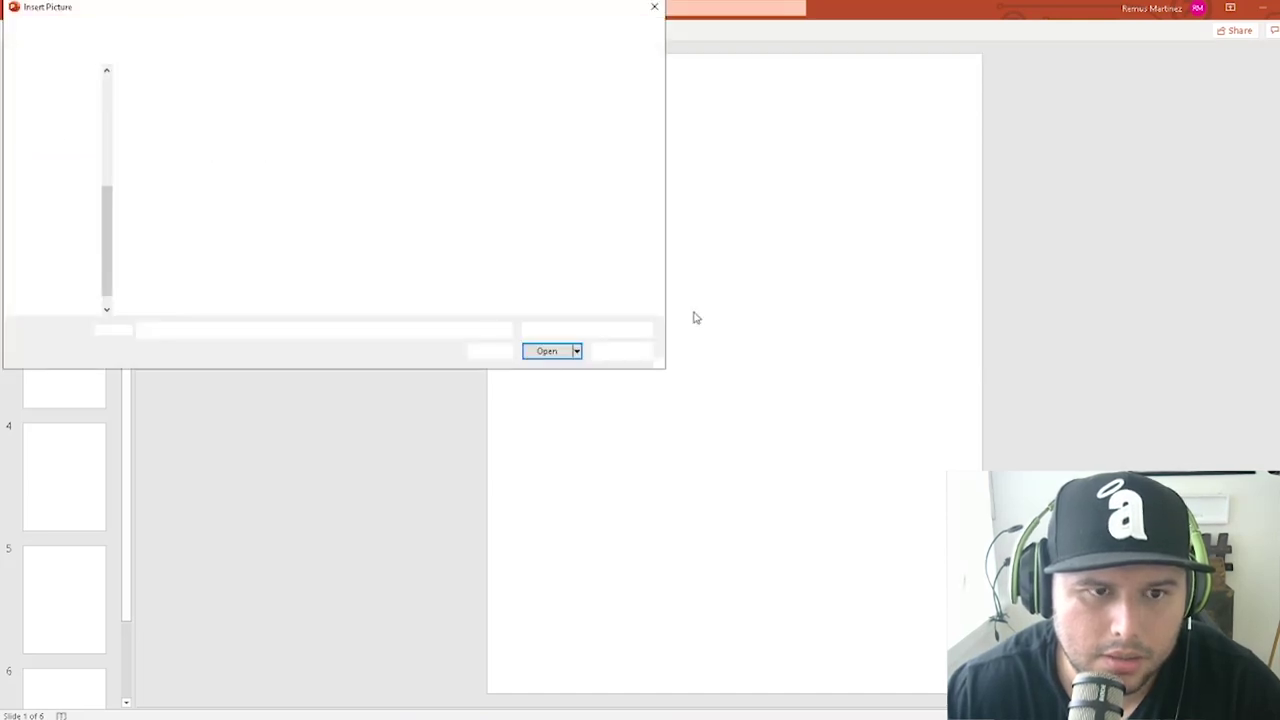
{"action": "left_click", "coordinate": [62, 190]}
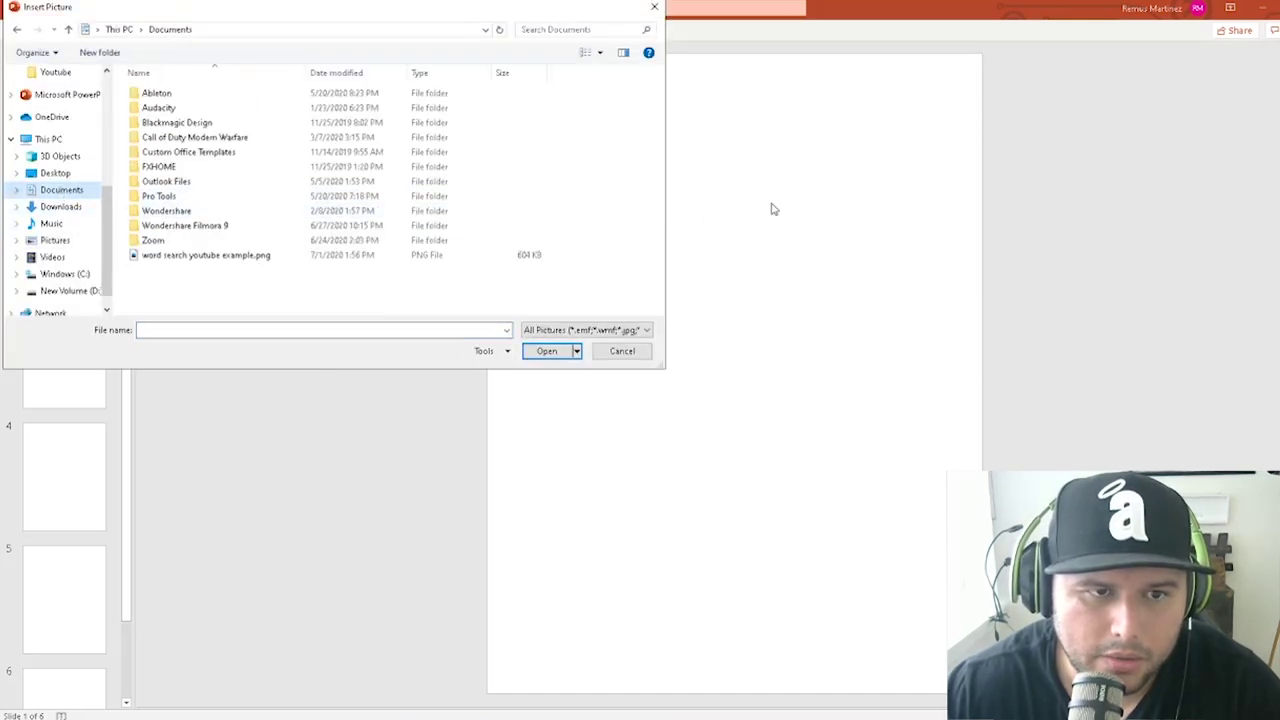
{"action": "left_click", "coordinate": [200, 257]}
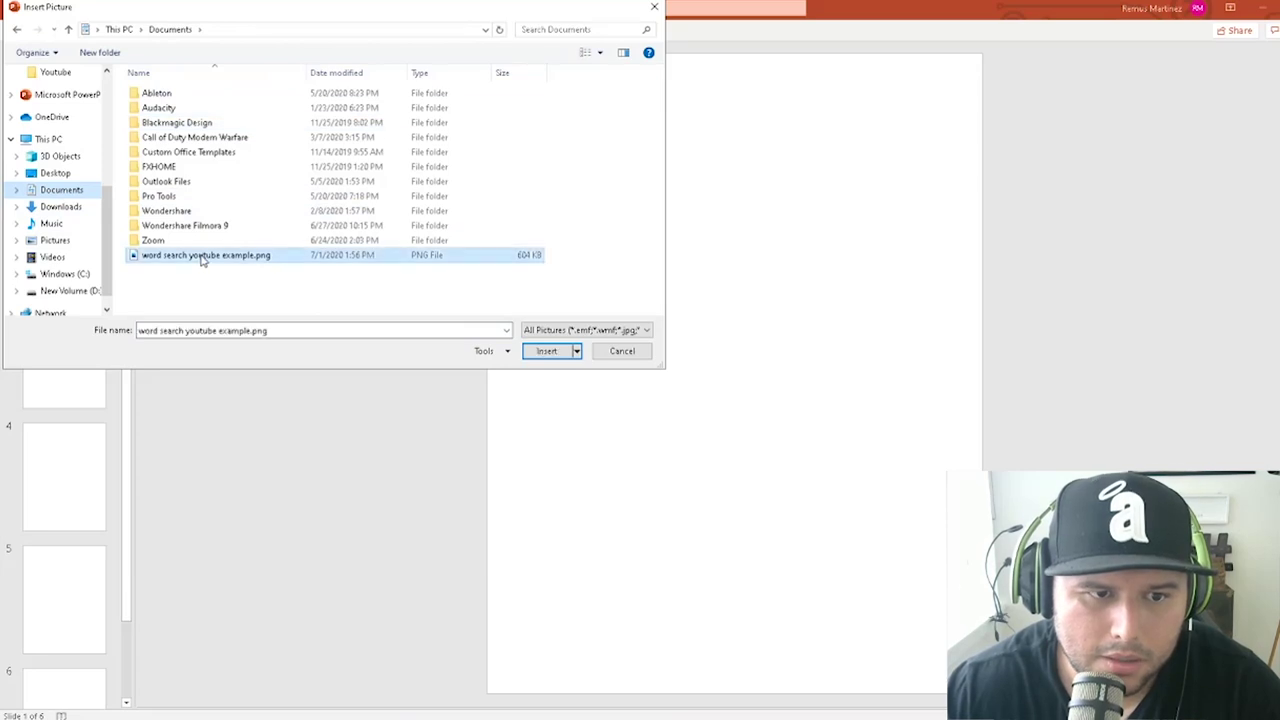
{"action": "left_click", "coordinate": [547, 351]}
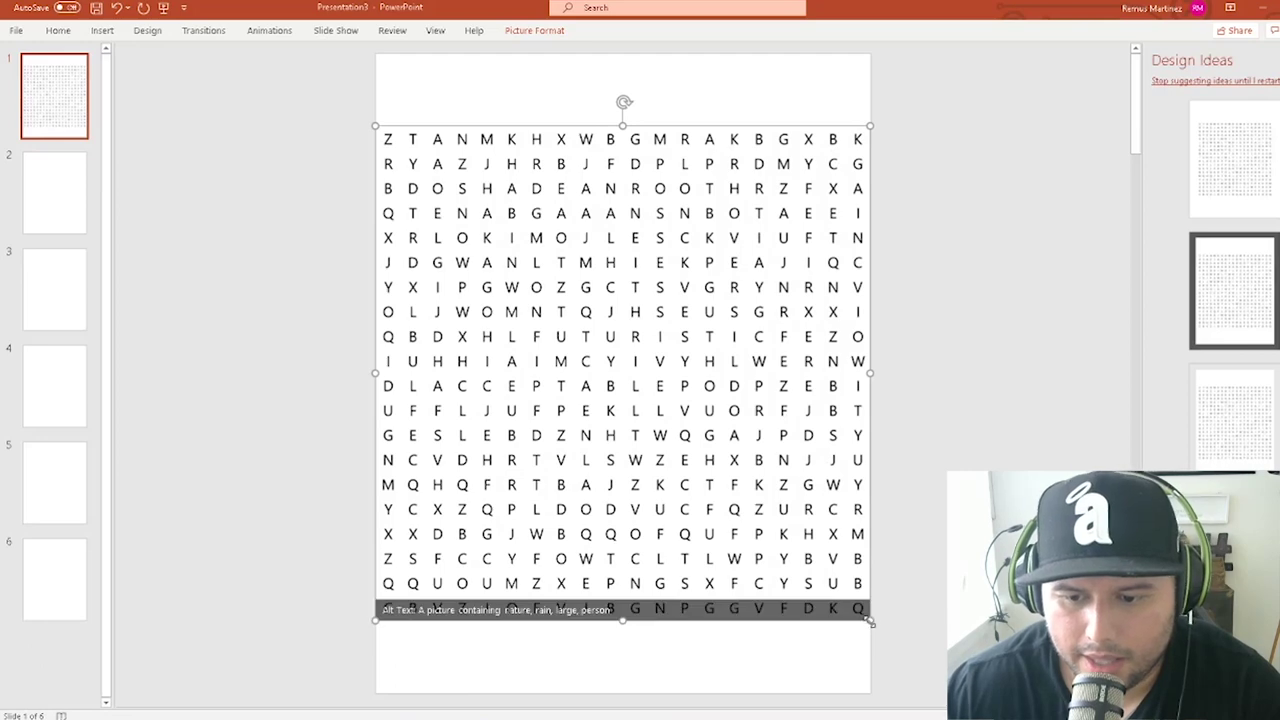
- Shrink the puzzle picture on slide 1 to about four-fifths of the slide width and center it horizontally
{"action": "left_click_drag", "start_coordinate": [868, 622], "coordinate": [776, 530]}
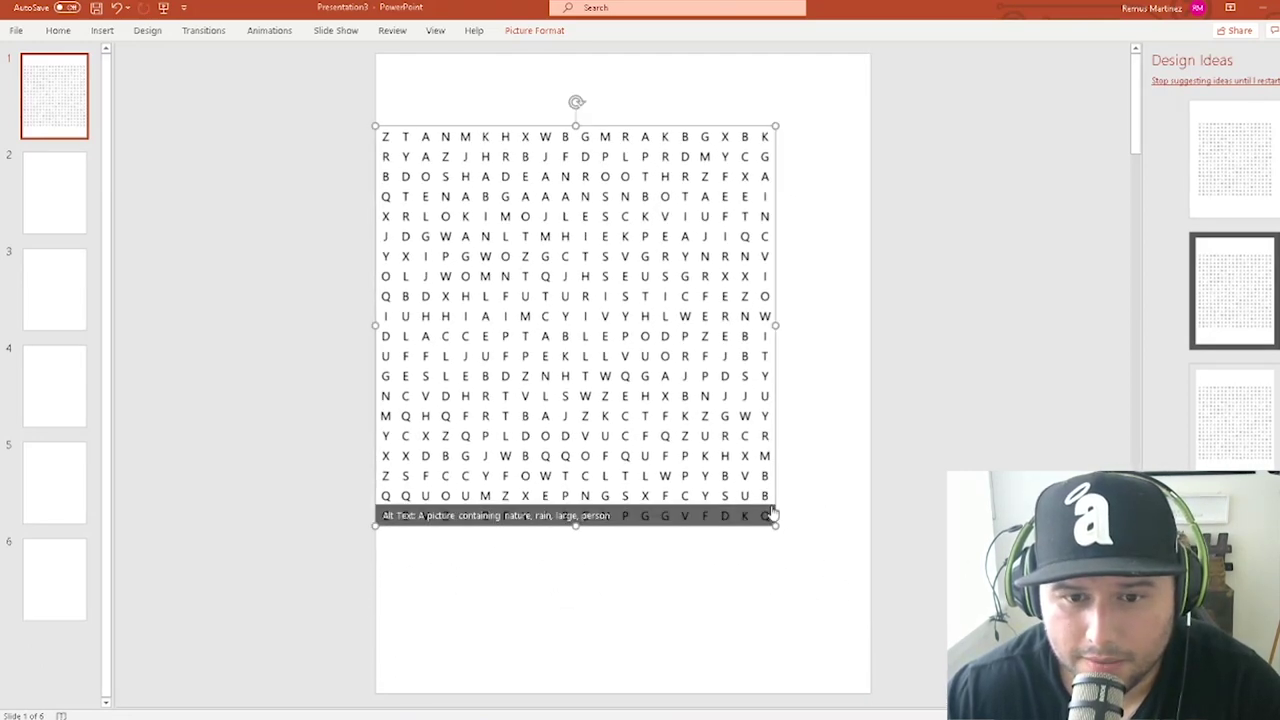
{"action": "left_click_drag", "start_coordinate": [674, 417], "coordinate": [729, 422]}
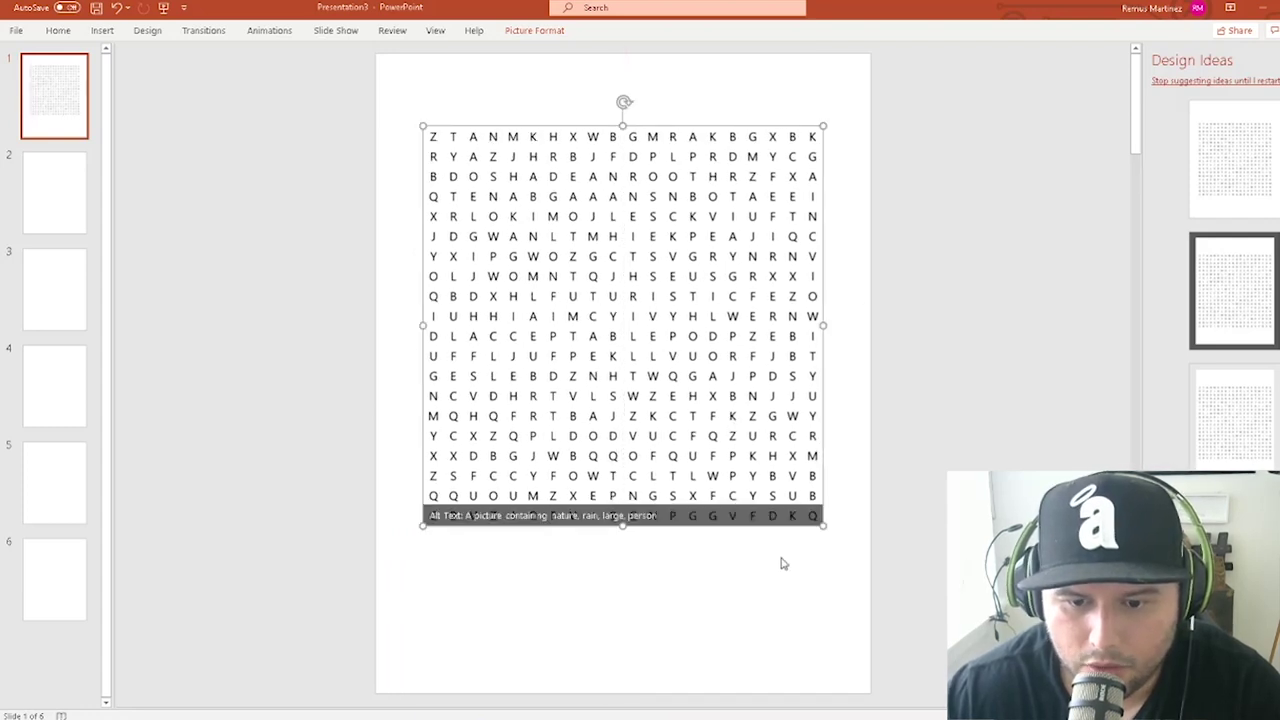
{"action": "left_click", "coordinate": [782, 558]}
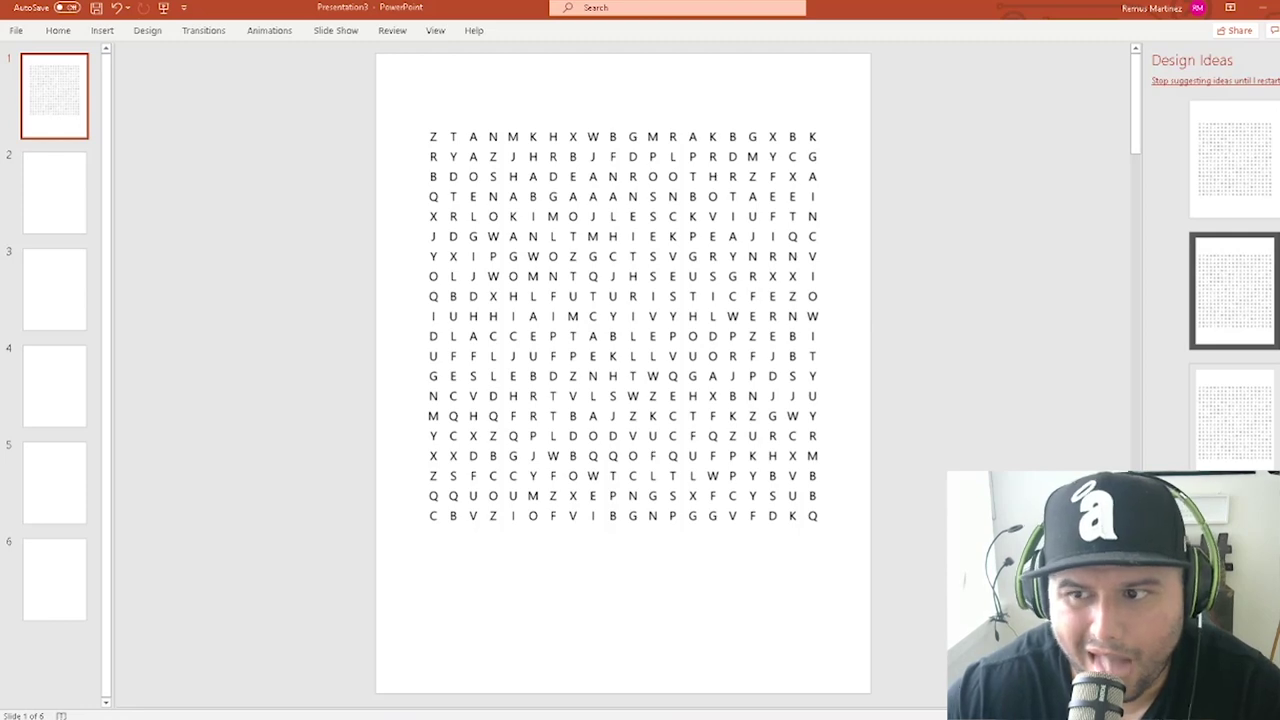
- Look through slides 1 to 4, comparing the puzzle page with the empty pages that follow it
{"action": "left_click", "coordinate": [34, 200]}
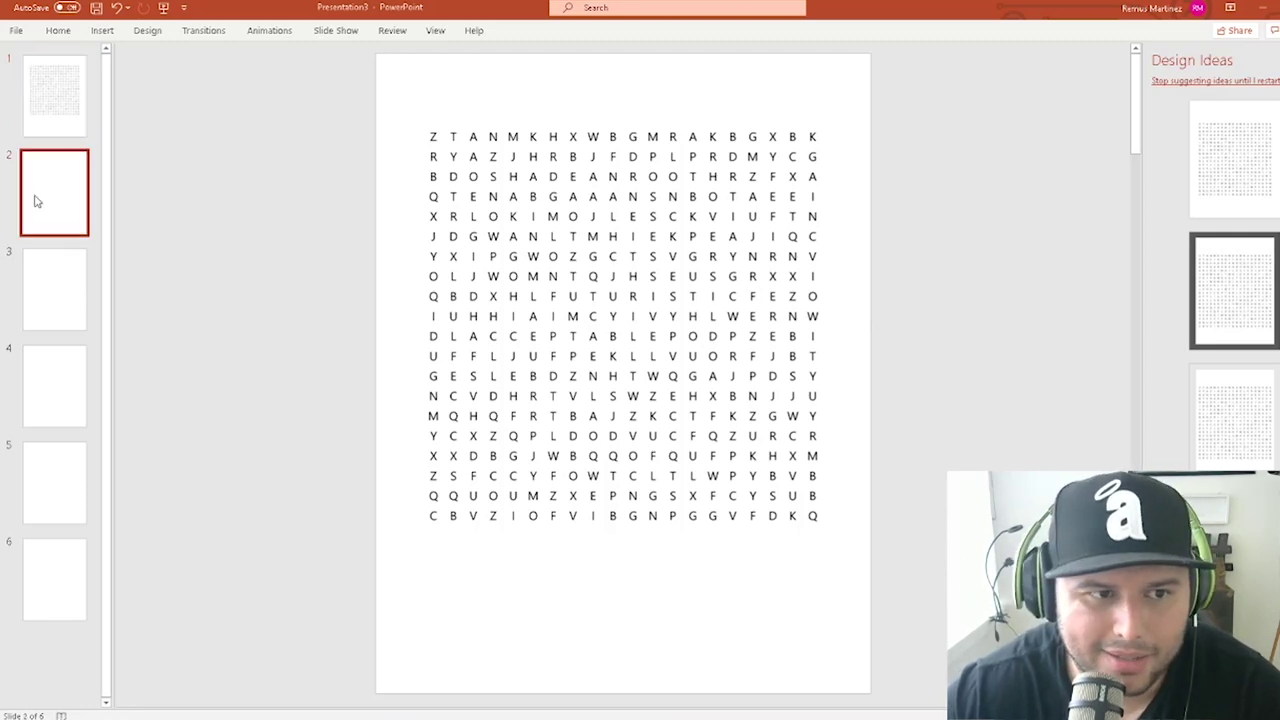
{"action": "left_click", "coordinate": [62, 281]}
{"action": "left_click", "coordinate": [70, 400]}
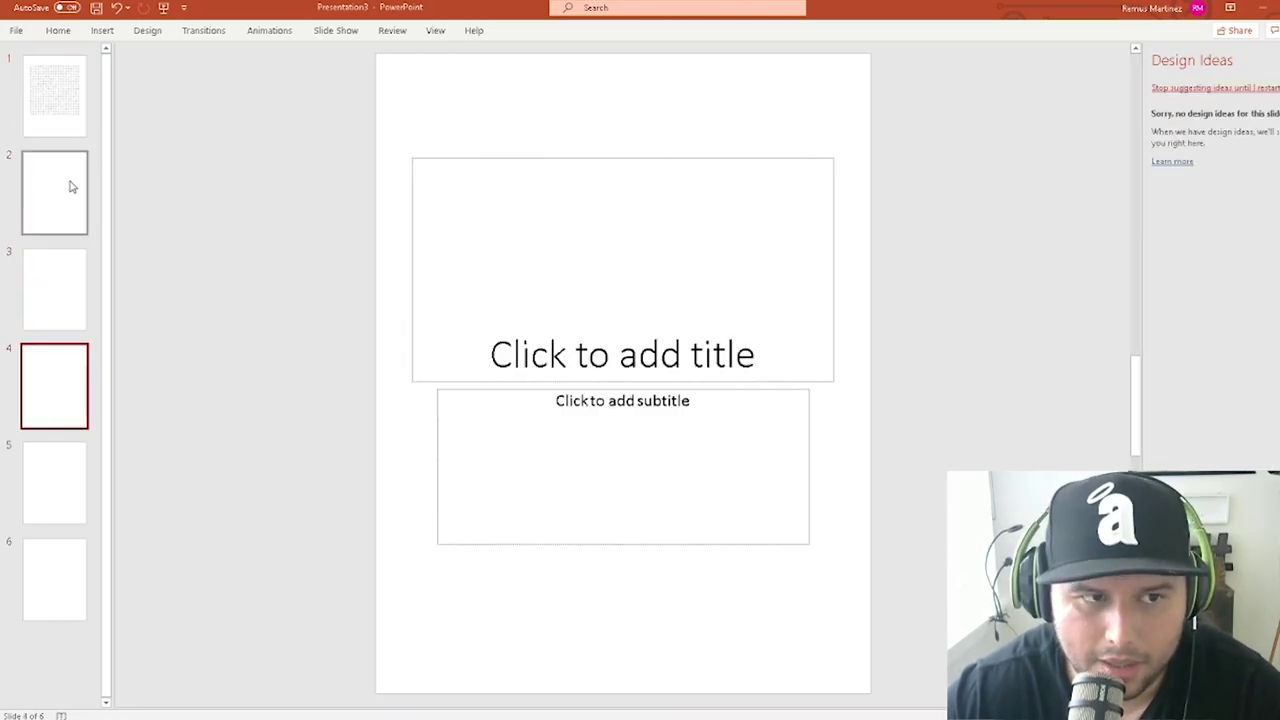
{"action": "left_click", "coordinate": [62, 117]}
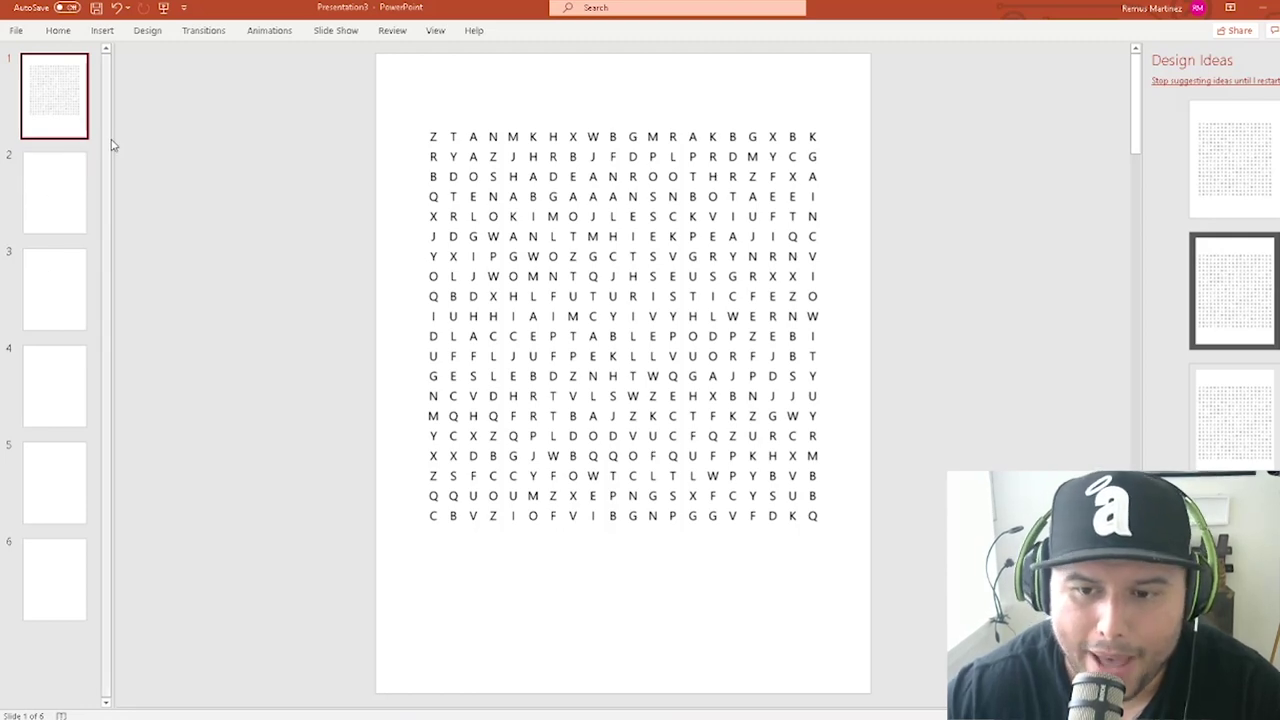
{"action": "left_click", "coordinate": [46, 191]}
{"action": "left_click", "coordinate": [69, 289]}
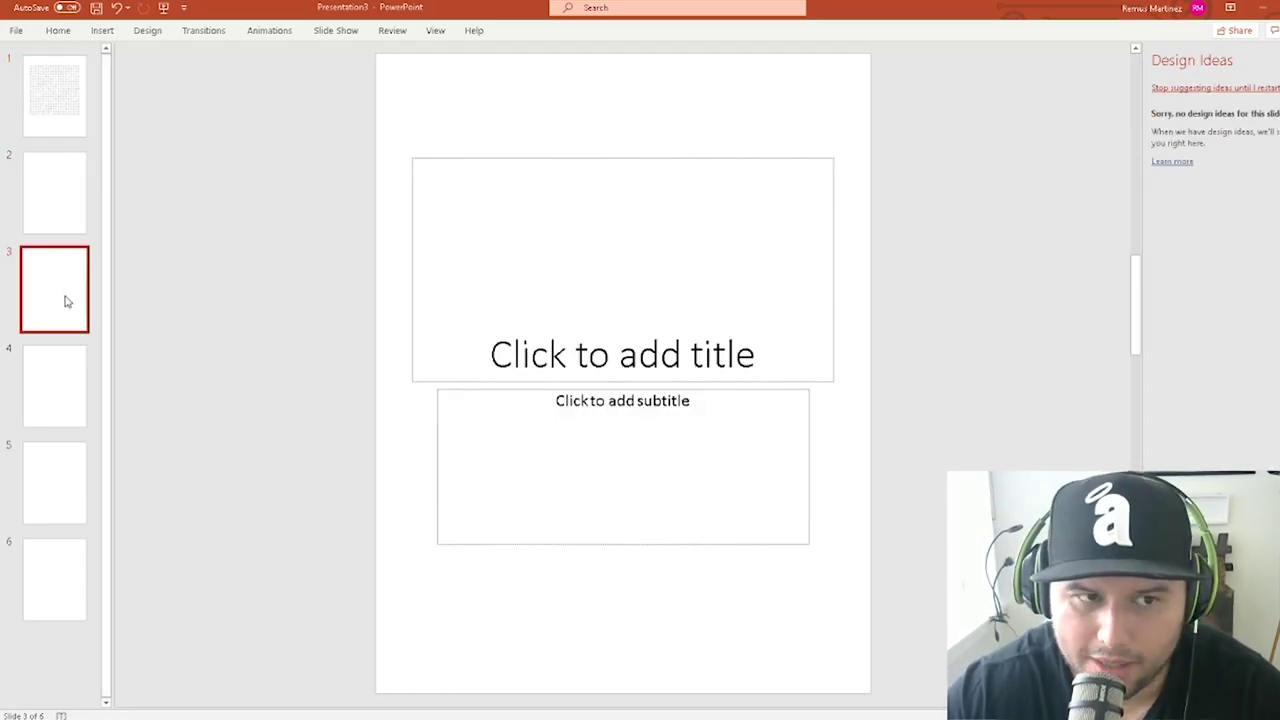
- Return to slide 1, copy all the words used in the puzzle from Word Search Generator UWP, and switch back to PowerPoint
{"action": "left_click", "coordinate": [70, 118]}
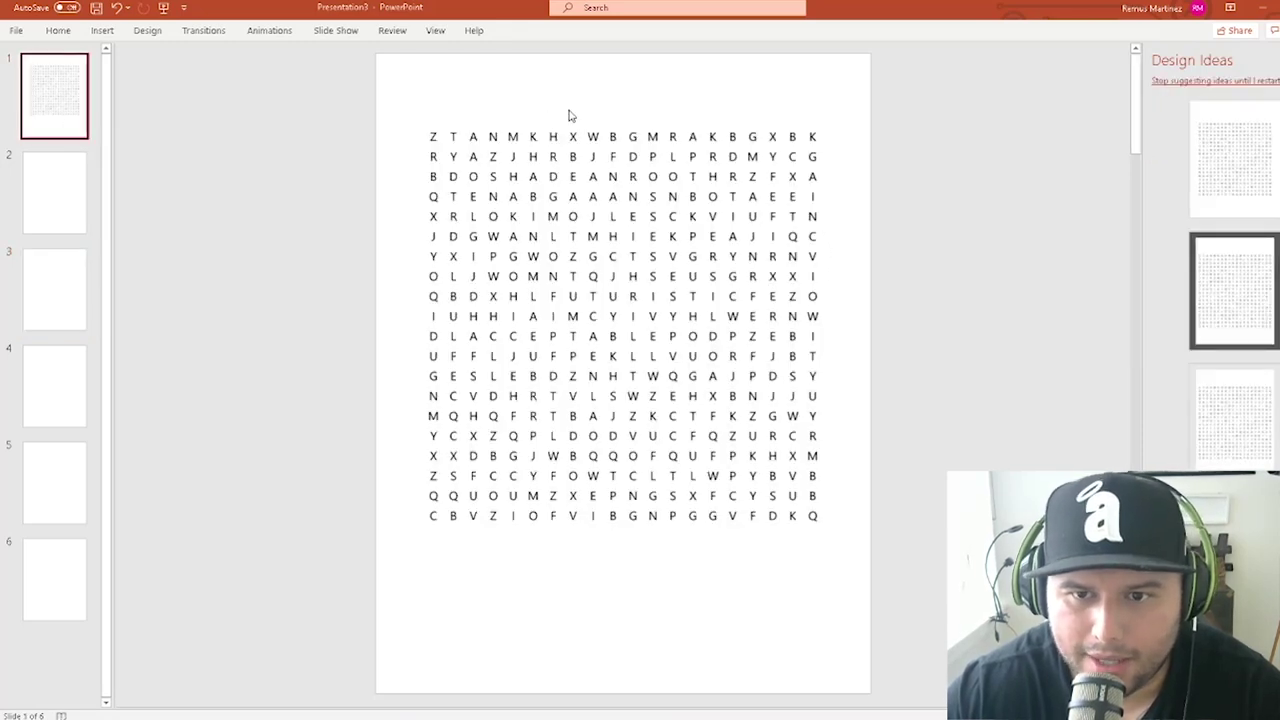
{"action": "key", "text": "alt+Tab"}
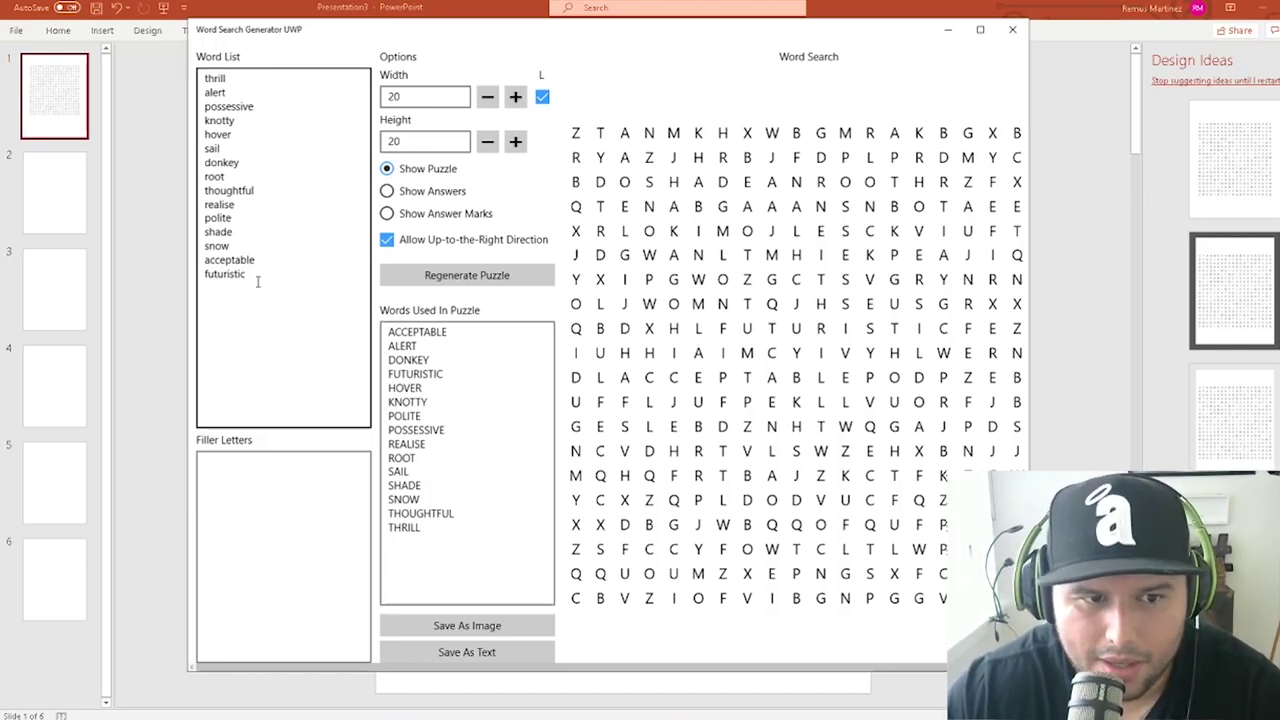
{"action": "left_click", "coordinate": [1081, 160]}
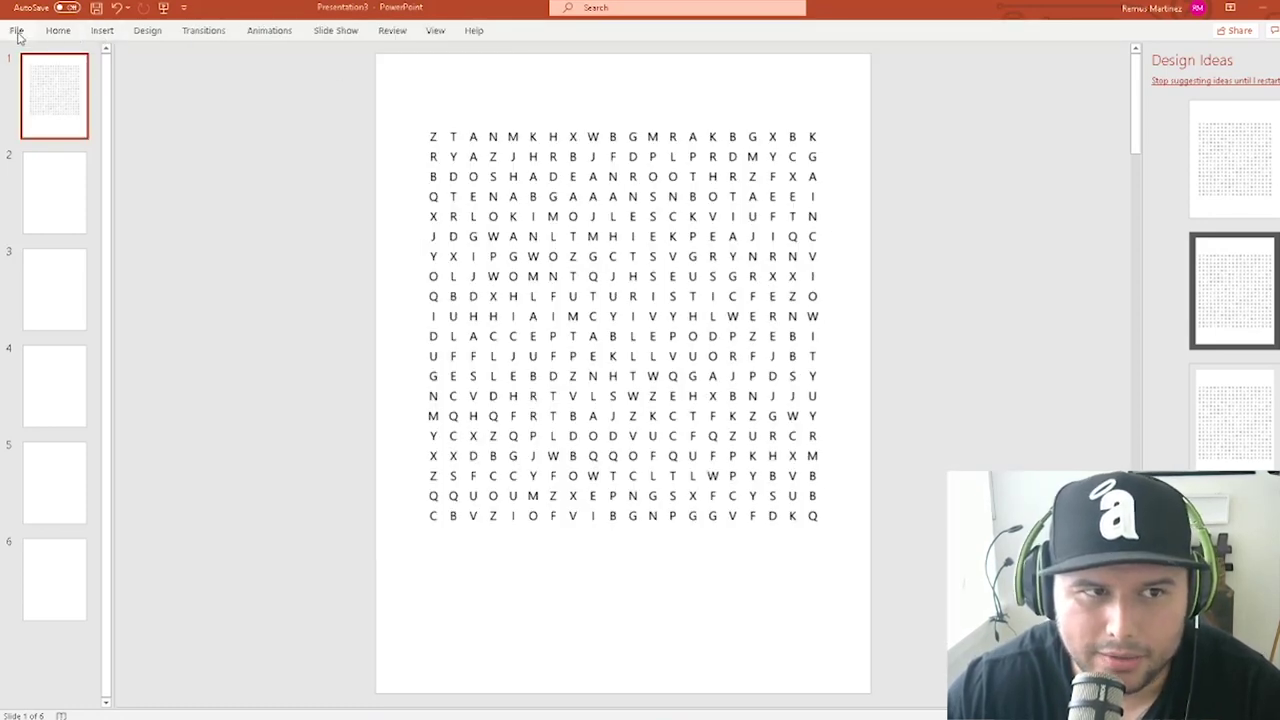
{"action": "left_click", "coordinate": [102, 31]}
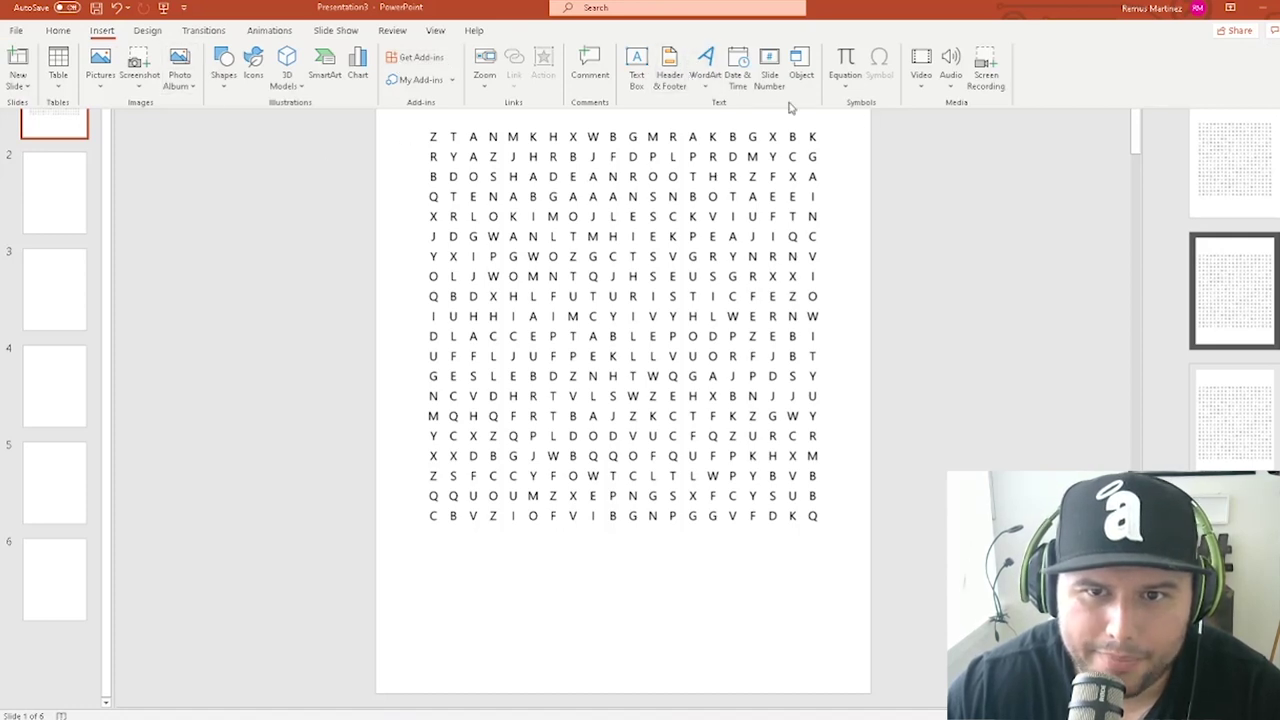
{"action": "left_click", "coordinate": [871, 191]}
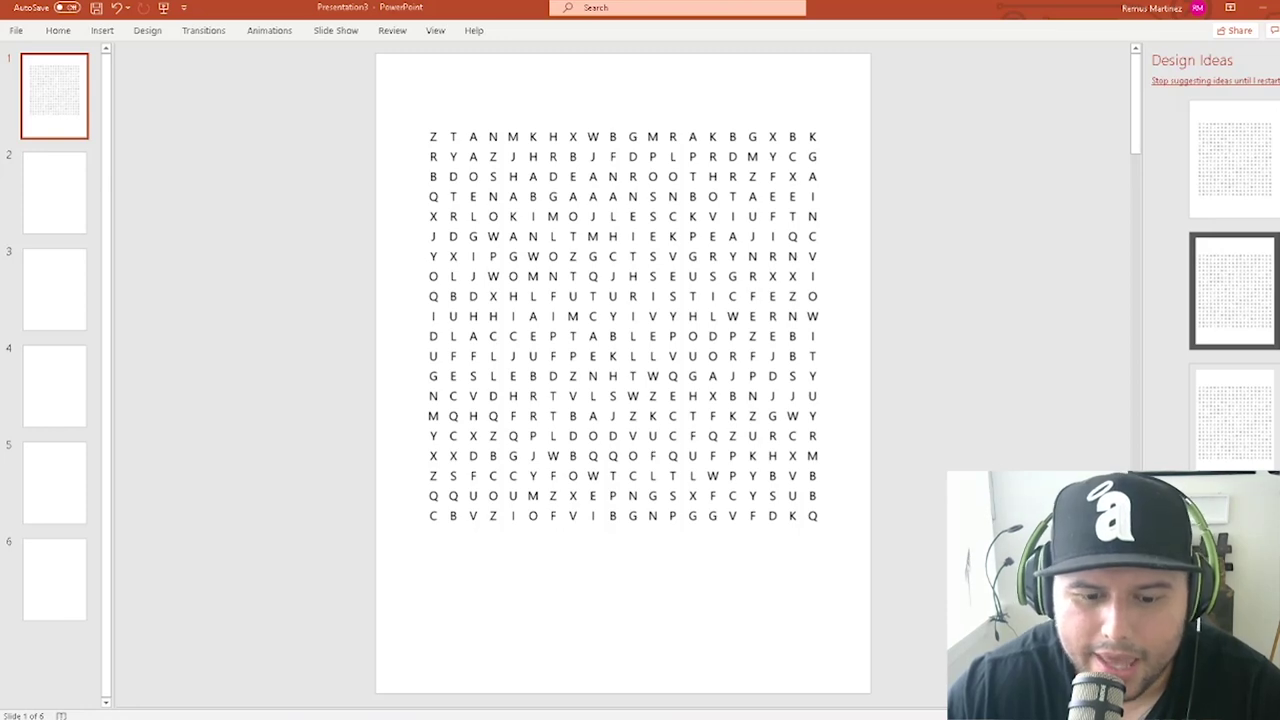
{"action": "key", "text": "alt+Tab"}
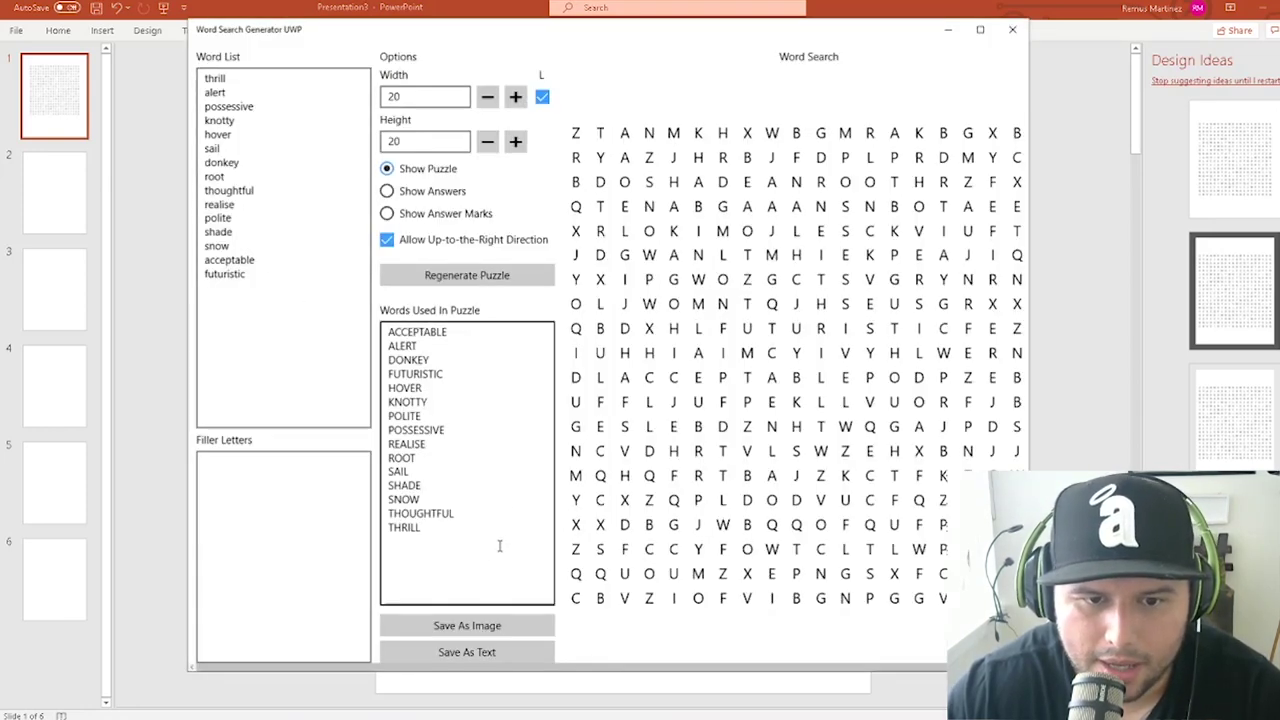
{"action": "left_click_drag", "start_coordinate": [470, 532], "coordinate": [360, 322]}
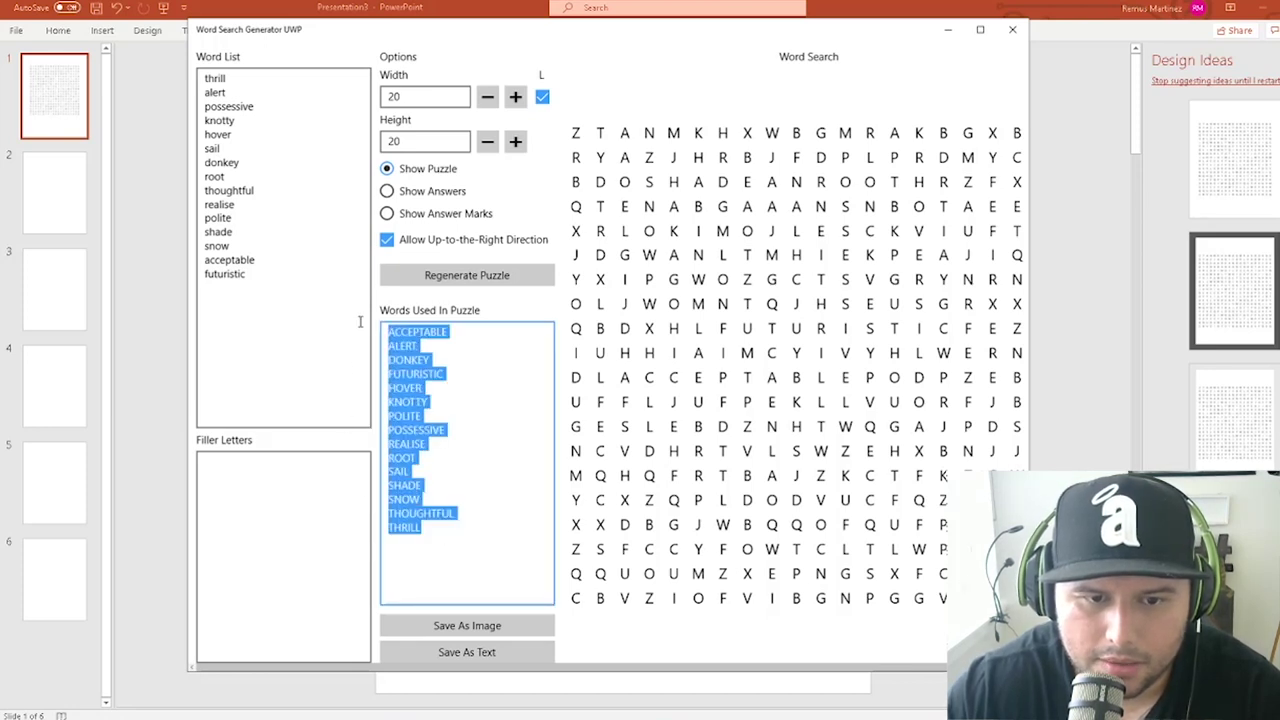
{"action": "right_click", "coordinate": [446, 375]}
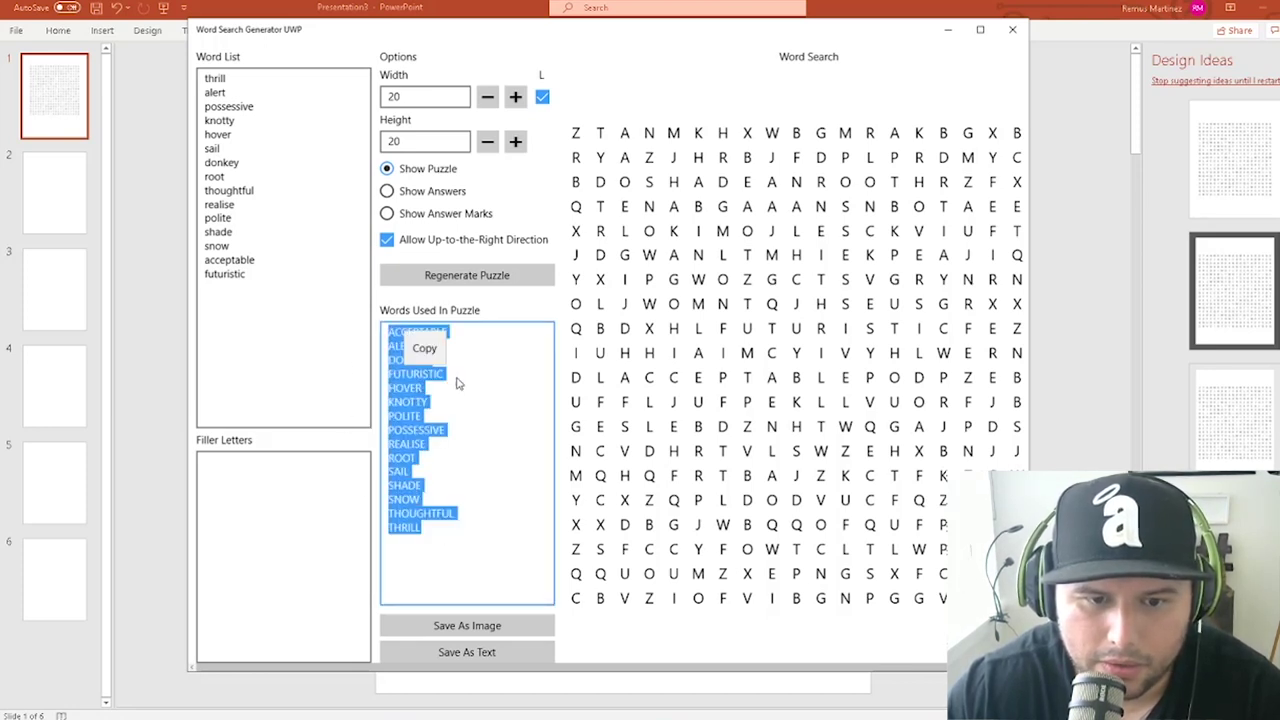
{"action": "left_click", "coordinate": [424, 348]}
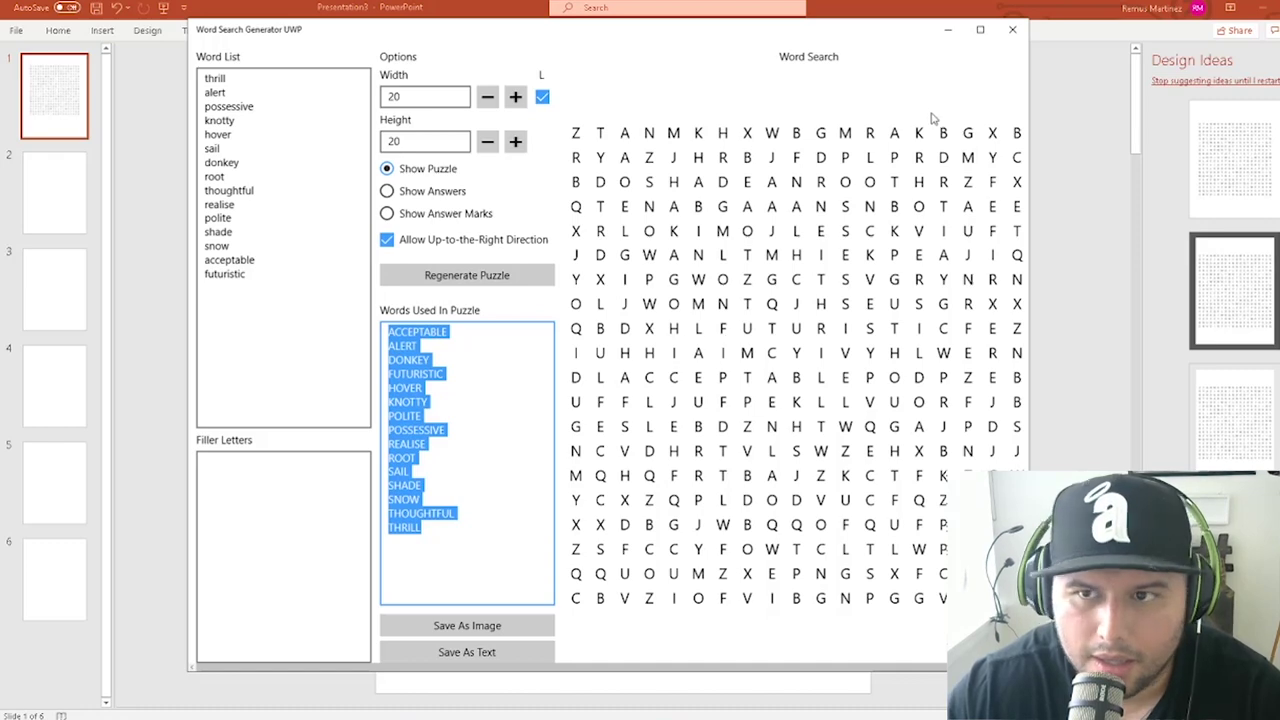
{"action": "left_click", "coordinate": [946, 31]}
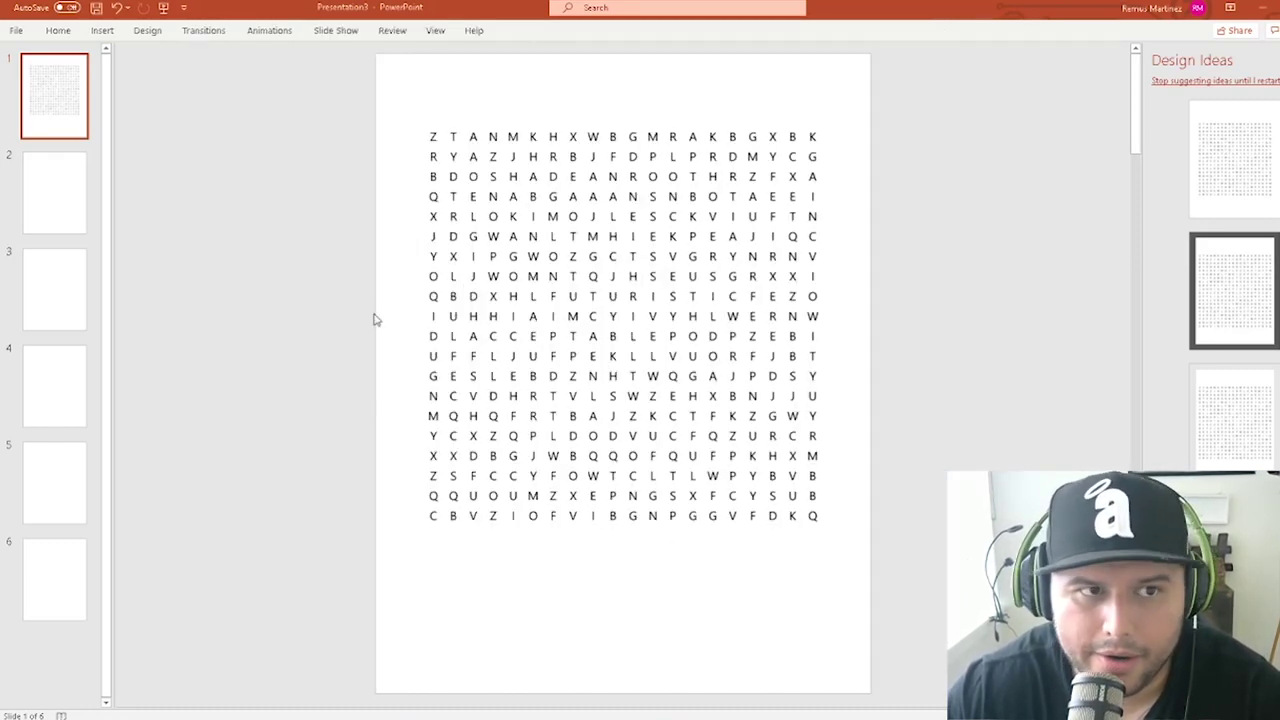
- Place the words POSSESSIVE through THRILL in a narrow text box below the left part of the puzzle on slide 1
{"action": "key", "text": "ctrl+v"}
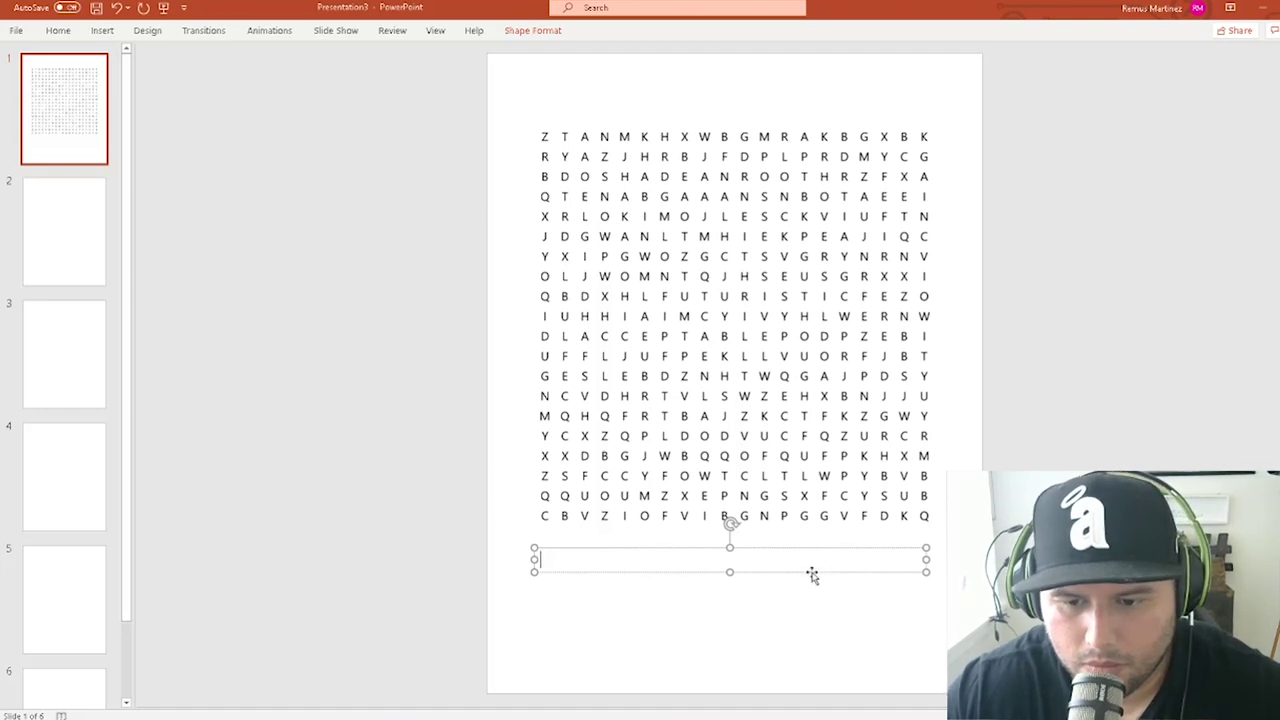
{"action": "left_click_drag", "start_coordinate": [926, 560], "coordinate": [586, 650]}
{"action": "left_click_drag", "start_coordinate": [580, 572], "coordinate": [583, 668]}
{"action": "left_click_drag", "start_coordinate": [632, 560], "coordinate": [689, 560]}
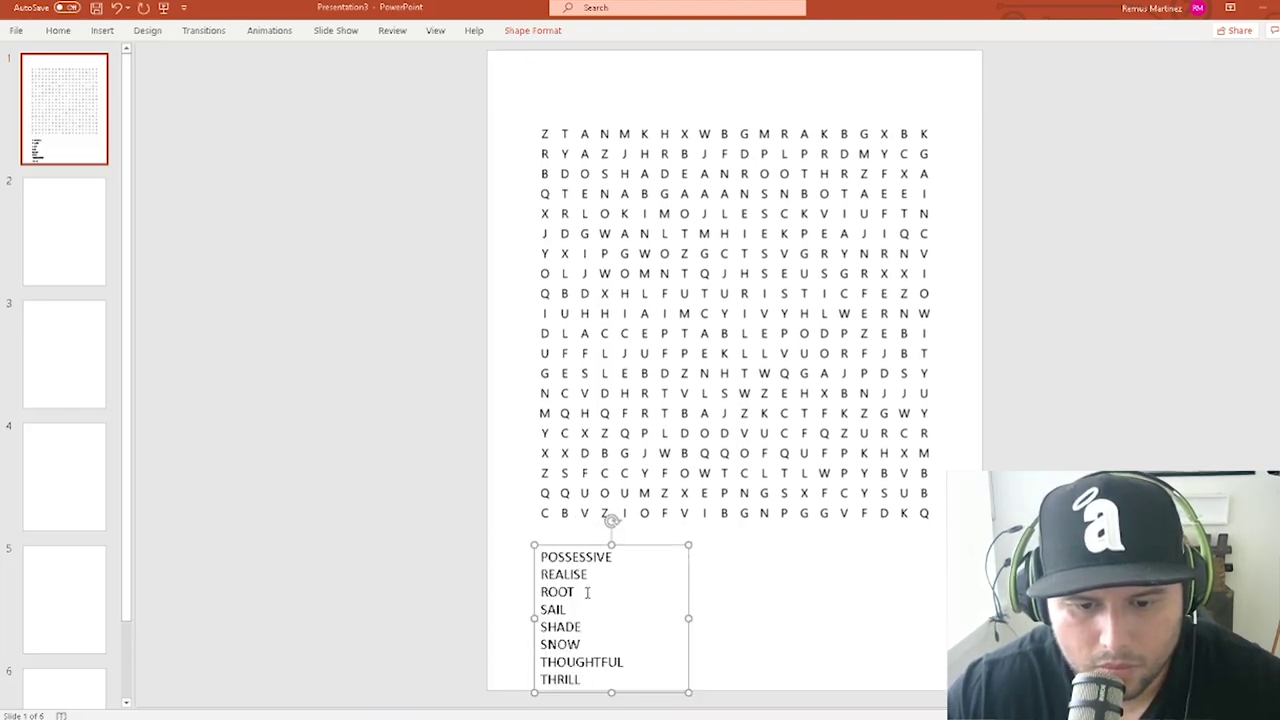
{"action": "scroll", "coordinate": [686, 626], "scroll_direction": "down", "scroll_amount": 2}
{"action": "scroll", "coordinate": [671, 568], "scroll_direction": "up", "scroll_amount": 2}
- Copy the words ACCEPTABLE through POLITE from Word Search Generator UWP into a second text box beside the first word column
{"action": "left_click", "coordinate": [748, 548]}
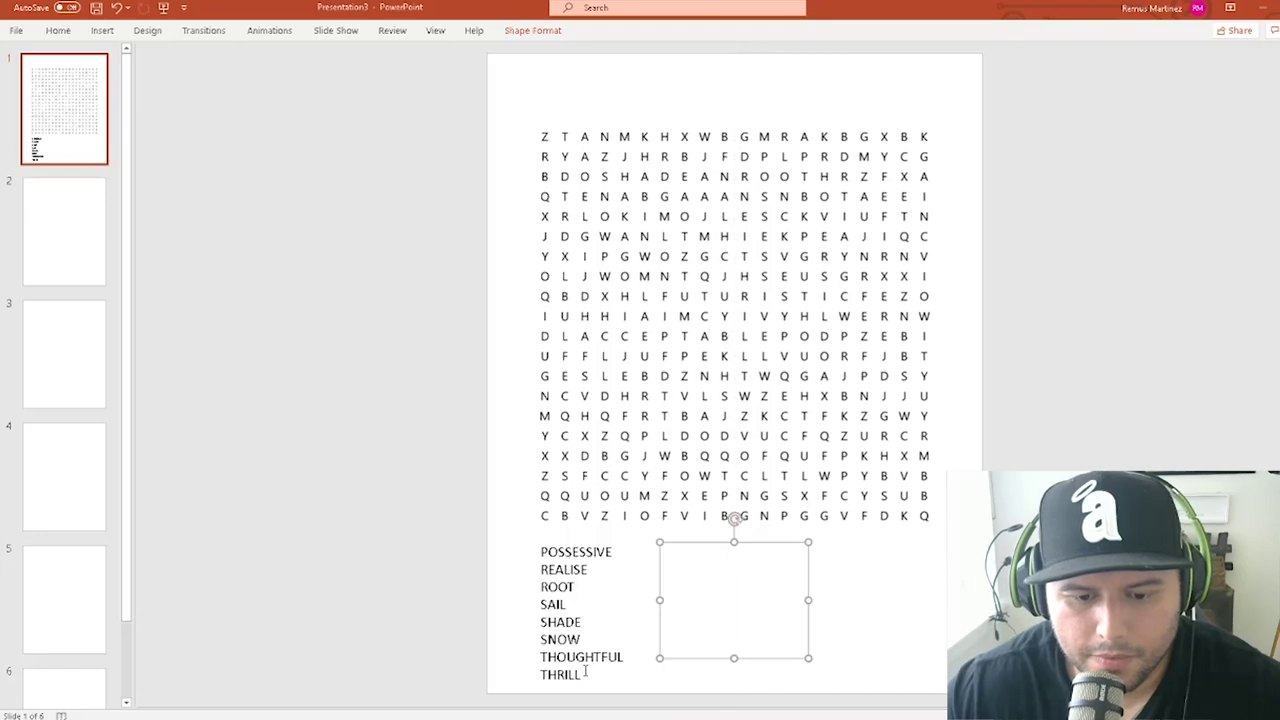
{"action": "key", "text": "alt+Tab"}
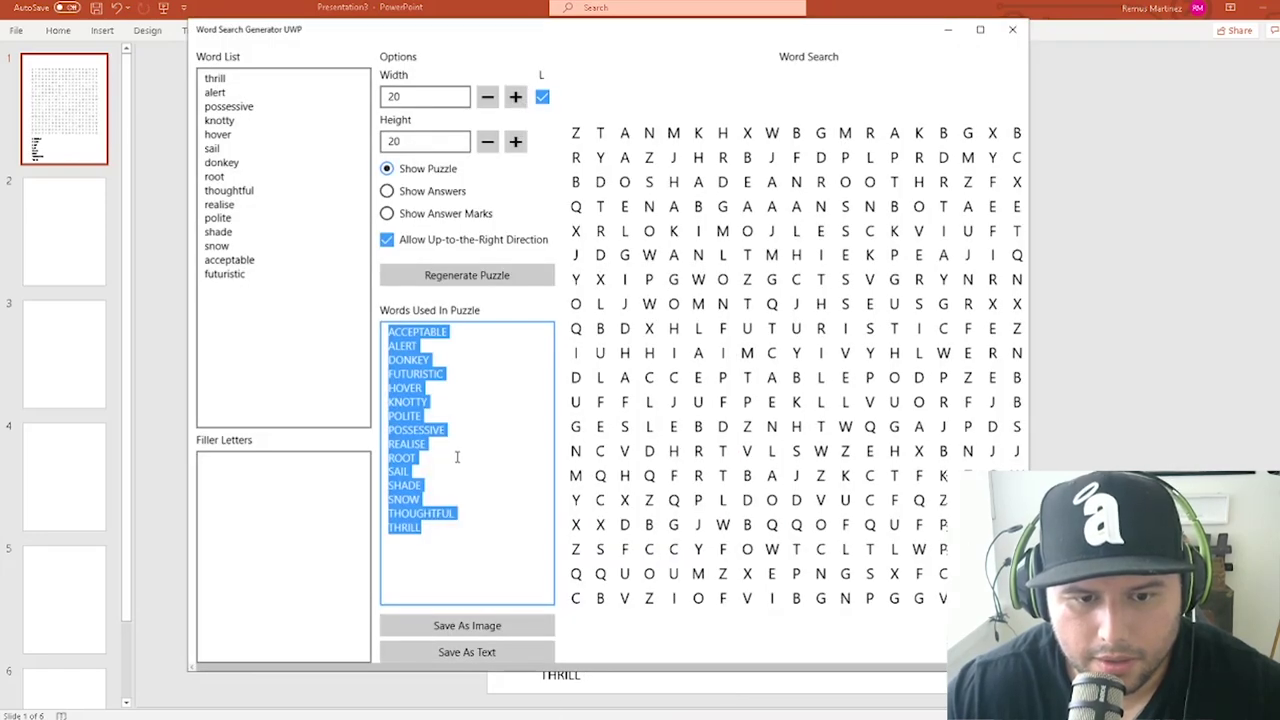
{"action": "key", "text": "alt+Tab"}
{"action": "key", "text": "alt+Tab"}
{"action": "left_click_drag", "start_coordinate": [445, 420], "coordinate": [372, 330]}
{"action": "key", "text": "ctrl+c"}
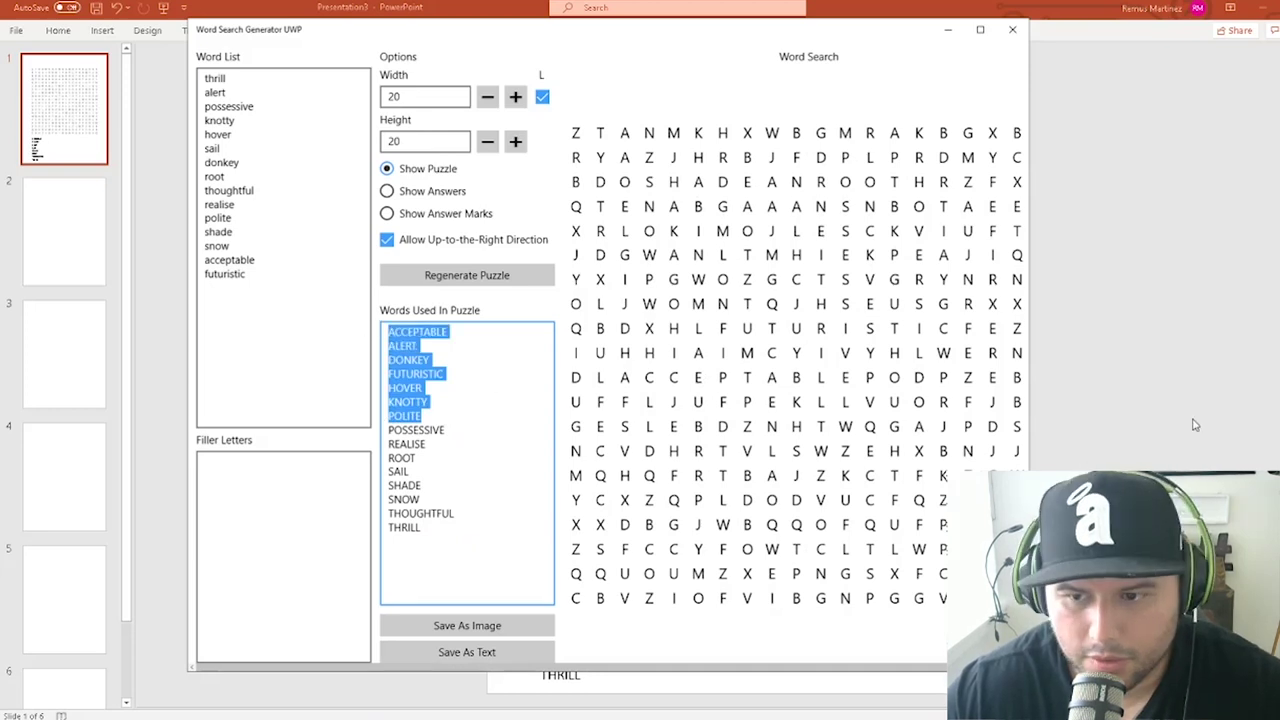
{"action": "key", "text": "alt+Tab"}
{"action": "left_click", "coordinate": [703, 567]}
{"action": "key", "text": "ctrl+v"}
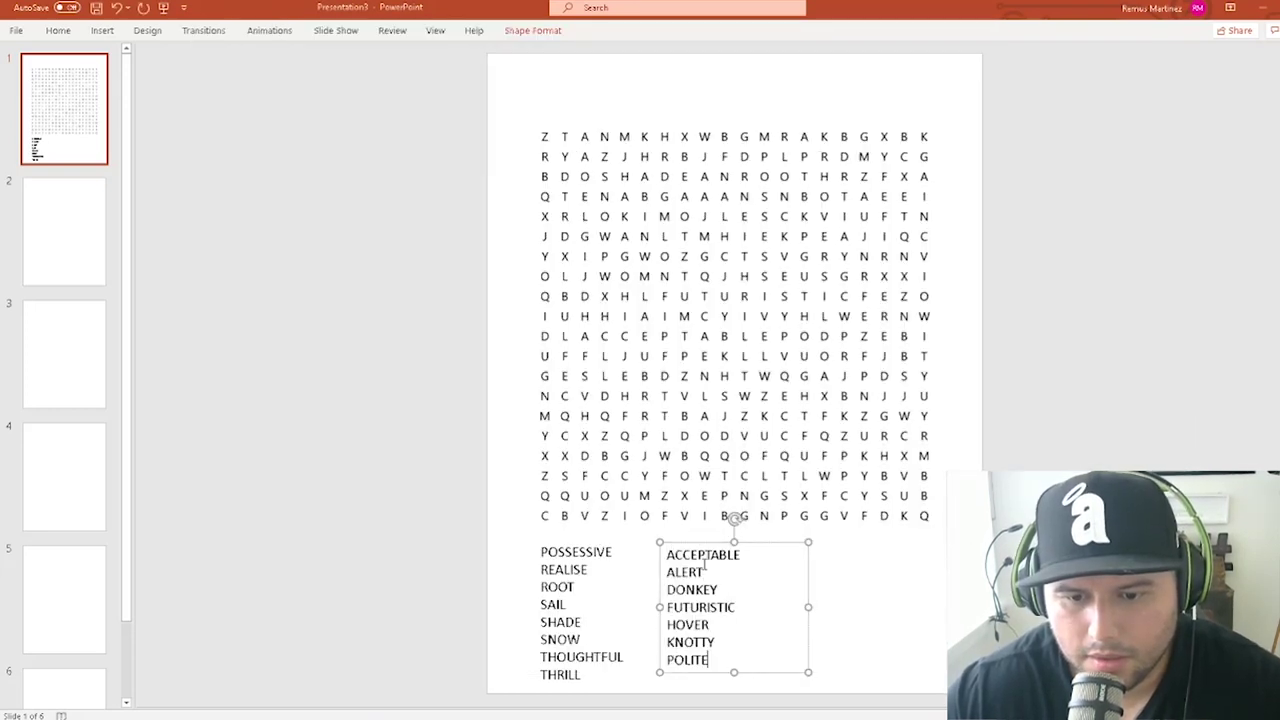
- Shift the second word column slightly to the right and line up its first word with the first column
{"action": "left_click", "coordinate": [908, 595]}
{"action": "left_click", "coordinate": [790, 563]}
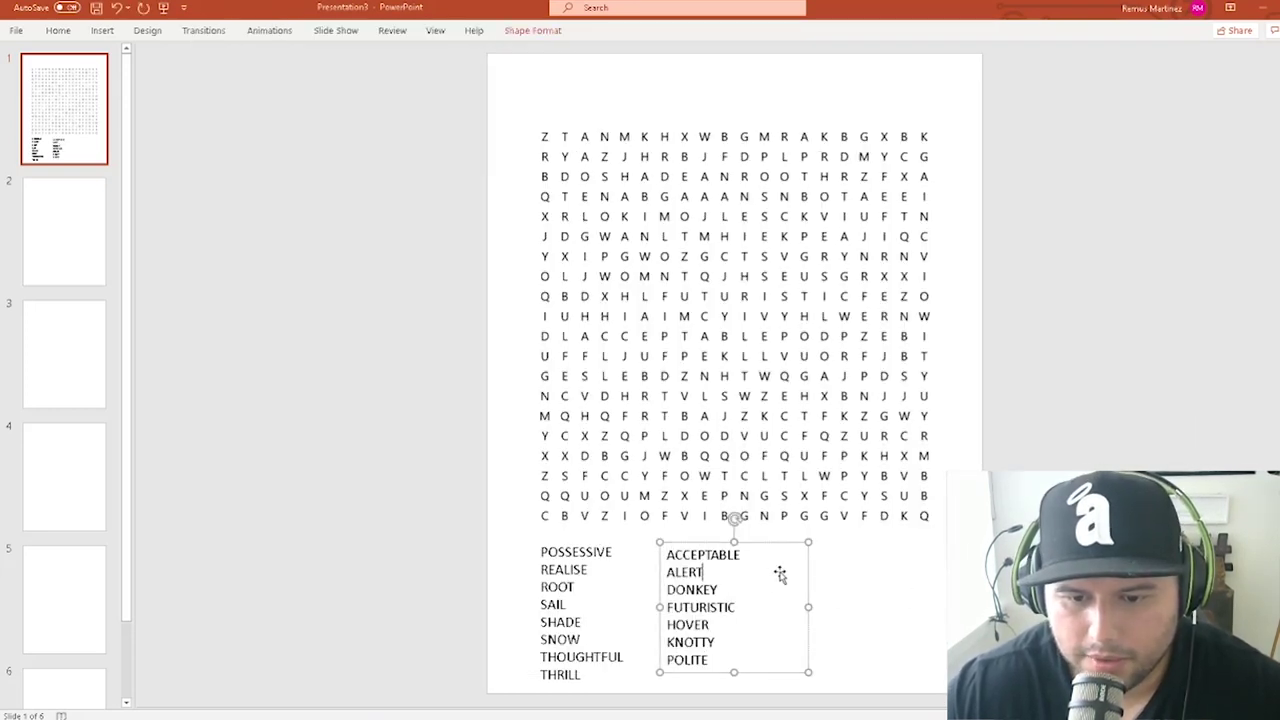
{"action": "mouse_move", "coordinate": [769, 537]}
{"action": "left_mouse_down"}
{"action": "mouse_move", "coordinate": [778, 548]}
{"action": "mouse_move", "coordinate": [774, 537]}
{"action": "left_mouse_up"}
{"action": "key", "text": "Escape"}
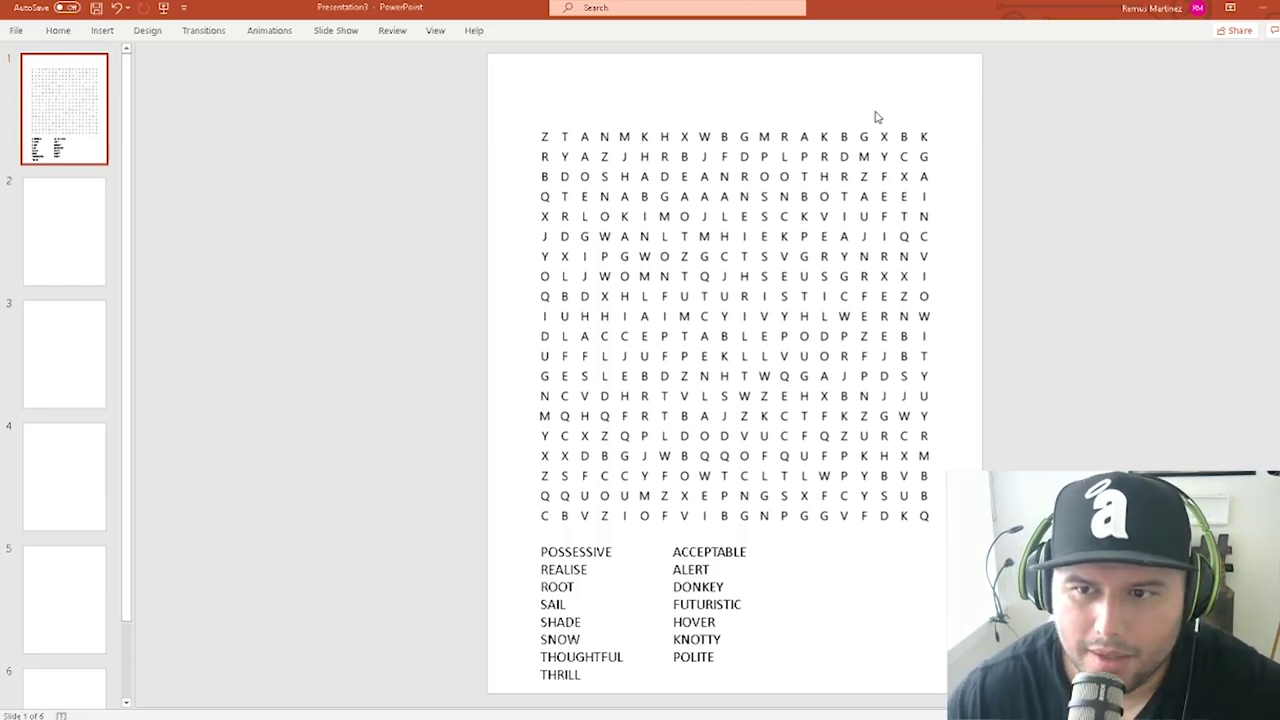
- Shrink the puzzle picture proportionally to about three-quarters of the slide width, leaving more space above the word columns
{"action": "left_click", "coordinate": [900, 341]}
{"action": "left_click_drag", "start_coordinate": [936, 524], "coordinate": [908, 500]}
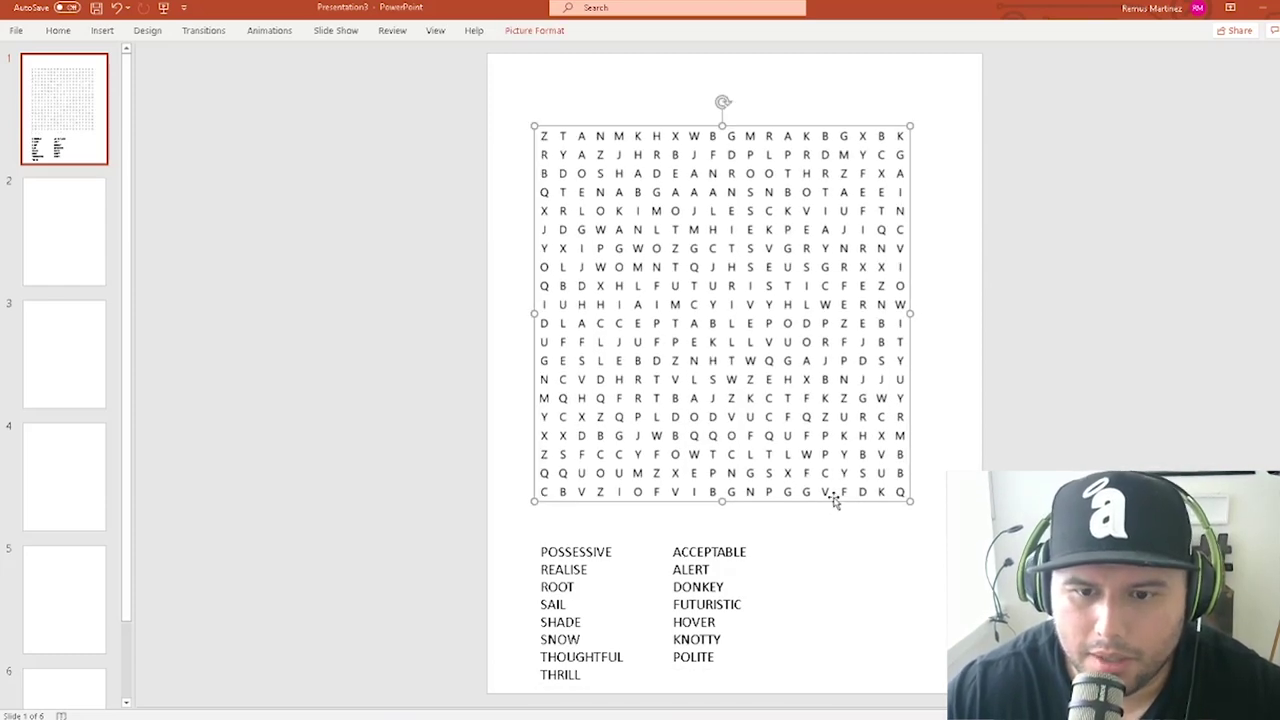
{"action": "left_click", "coordinate": [965, 395]}
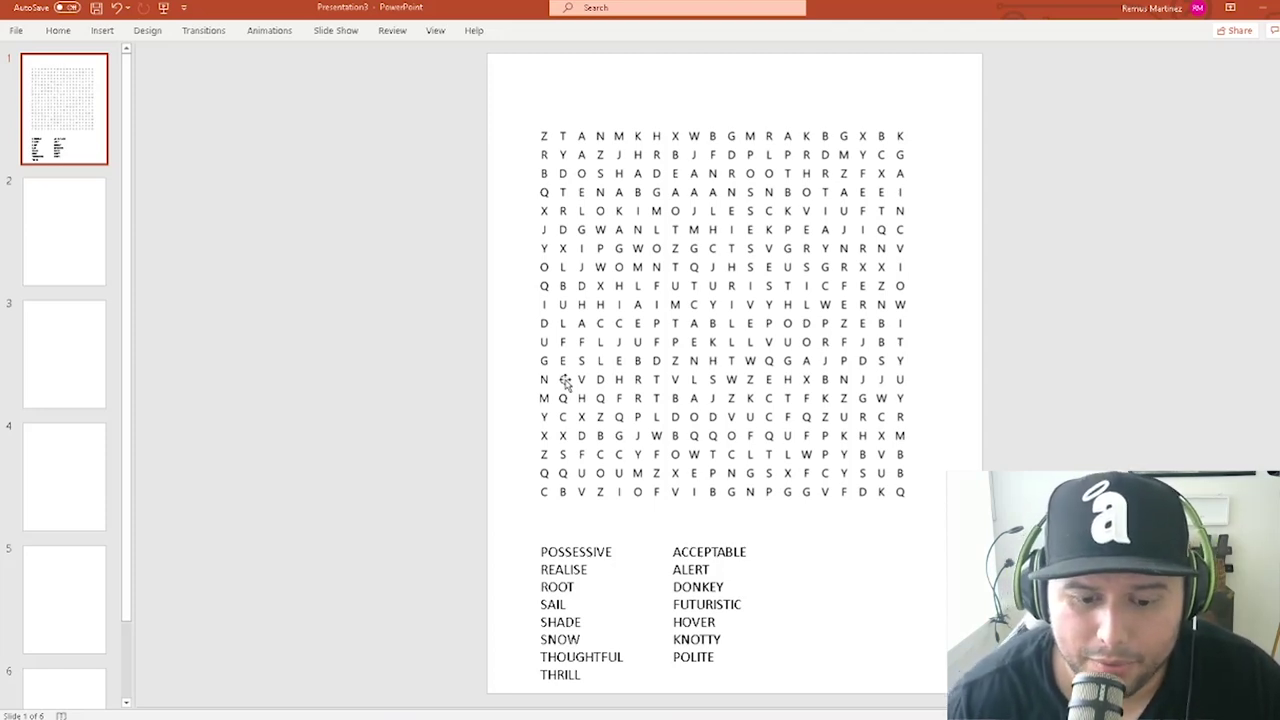
- Switch to the online Word Search Maker in the browser and set the puzzle to 20 rows and 20 columns
{"action": "key", "text": "alt+Tab"}
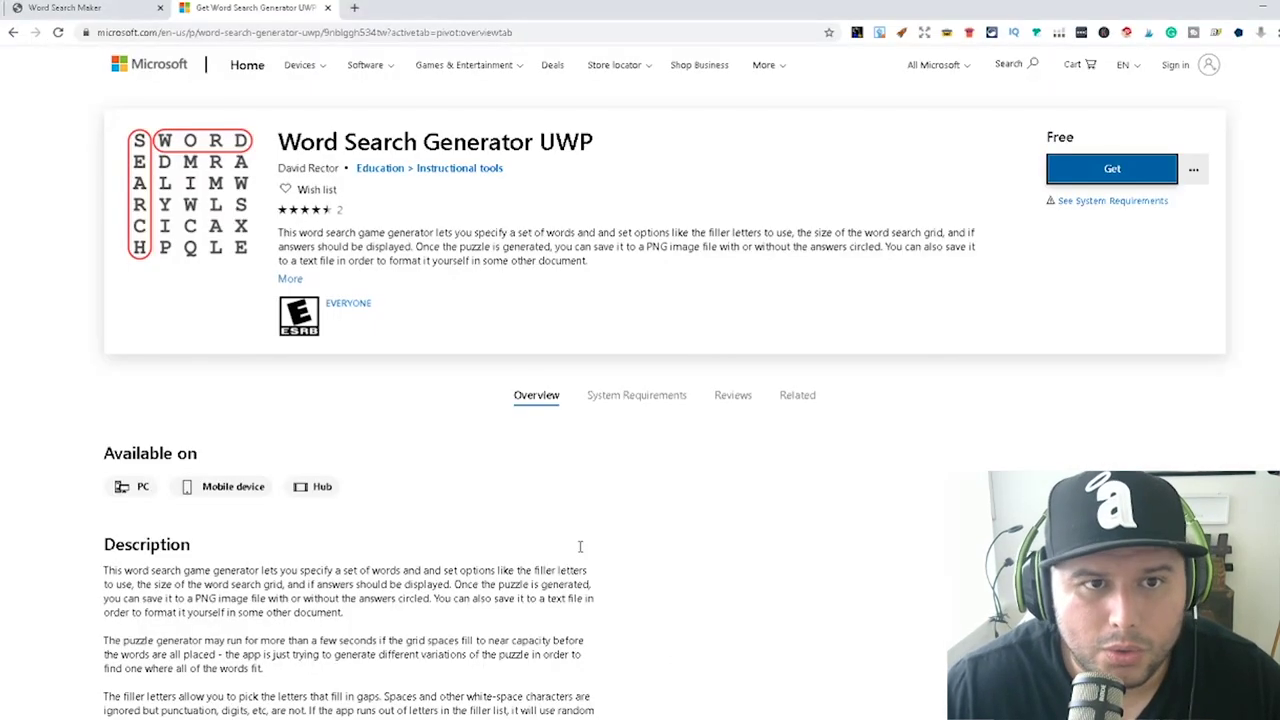
{"action": "left_click", "coordinate": [145, 10]}
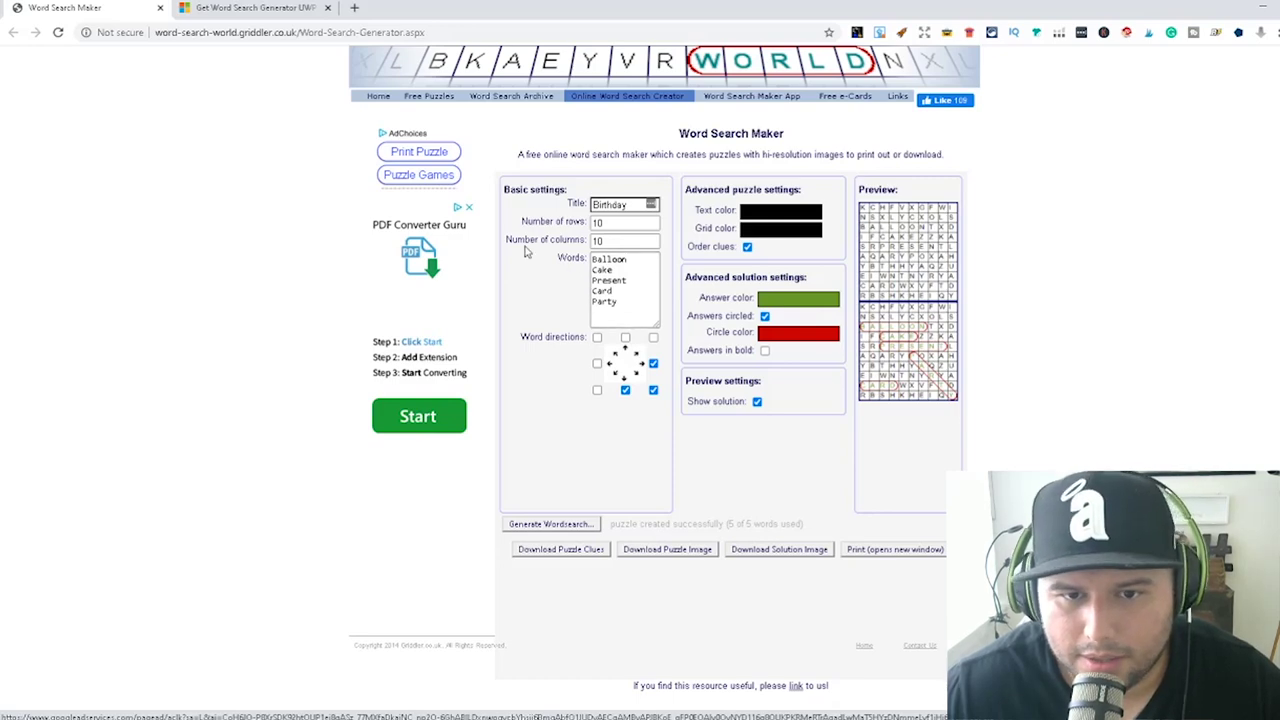
{"action": "double_click", "coordinate": [624, 222]}
{"action": "type", "text": "20"}
{"action": "double_click", "coordinate": [519, 195]}
{"action": "type", "text": "20"}
- Replace the sample birthday words with the copied list ACCEPTABLE, ALERT, DONKEY, FUTURISTIC, HOVER, KNOTTY and POLITE
{"action": "left_click", "coordinate": [489, 285]}
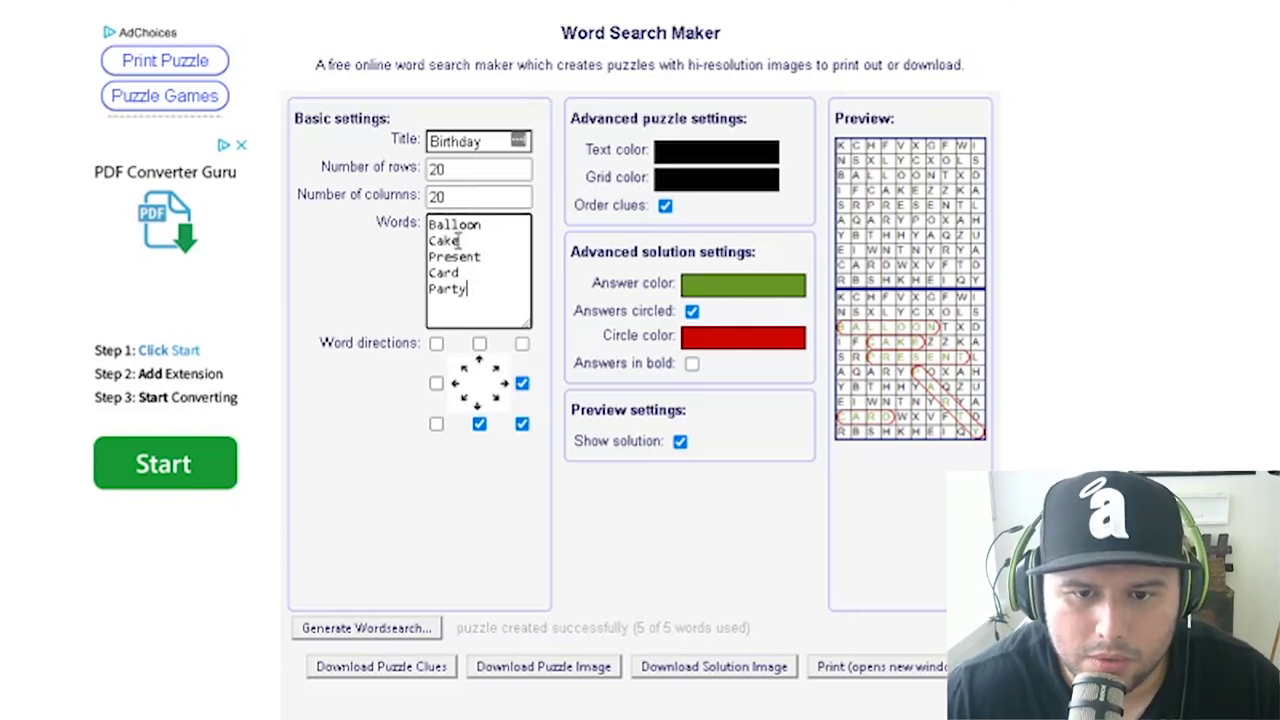
{"action": "key", "text": "ctrl+a"}
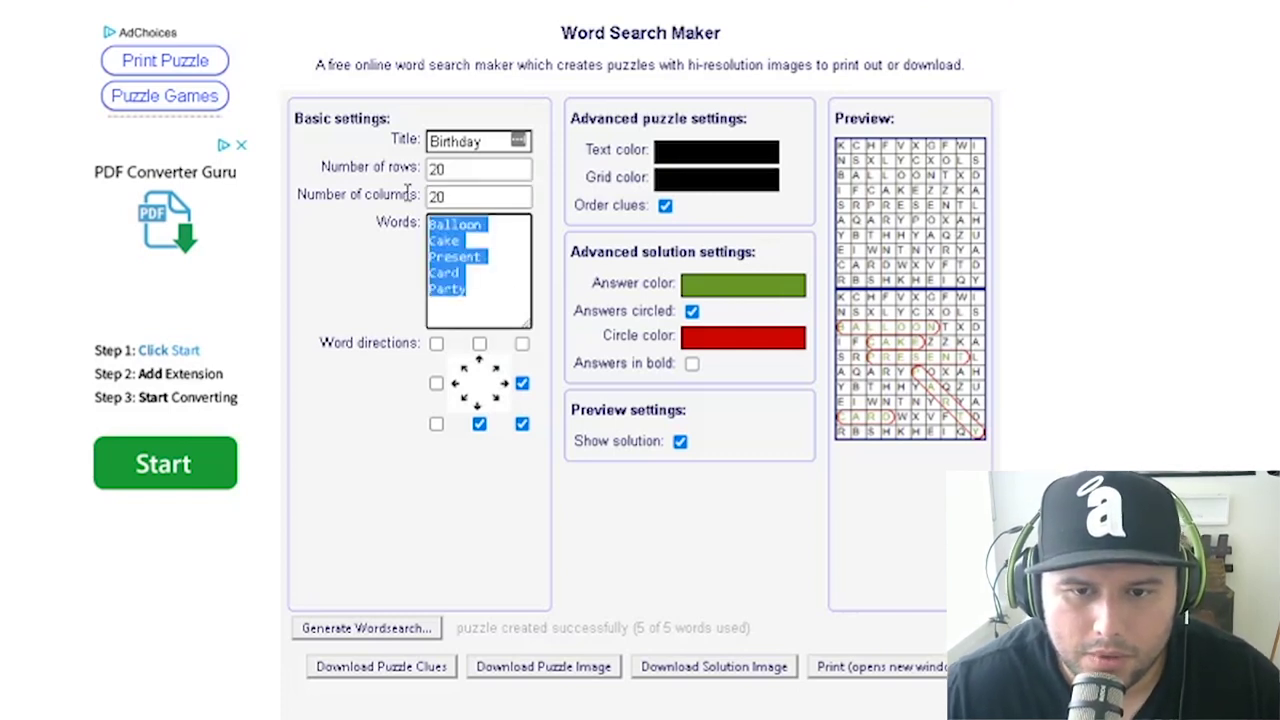
{"action": "key", "text": "ctrl+v"}
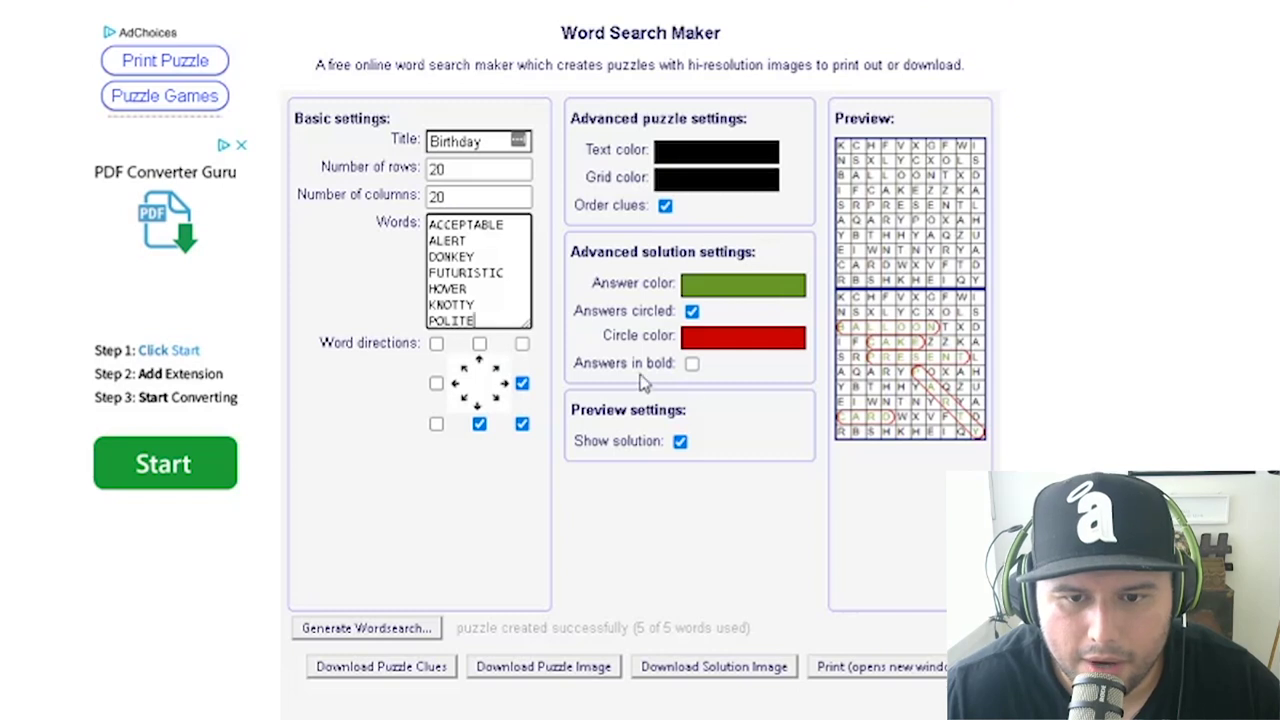
- Allow words in all eight directions and generate the word search
{"action": "left_click", "coordinate": [436, 343]}
{"action": "left_click", "coordinate": [436, 383]}
{"action": "left_click", "coordinate": [436, 424]}
{"action": "left_click", "coordinate": [479, 343]}
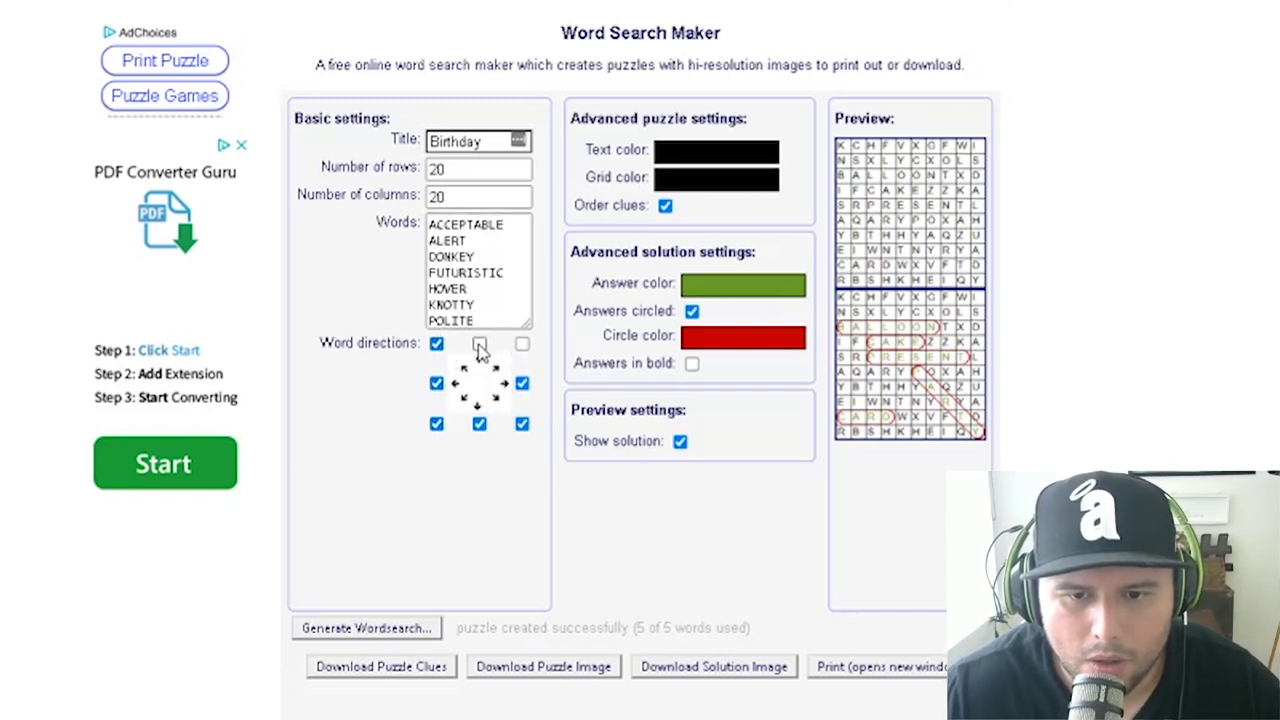
{"action": "left_click", "coordinate": [522, 343]}
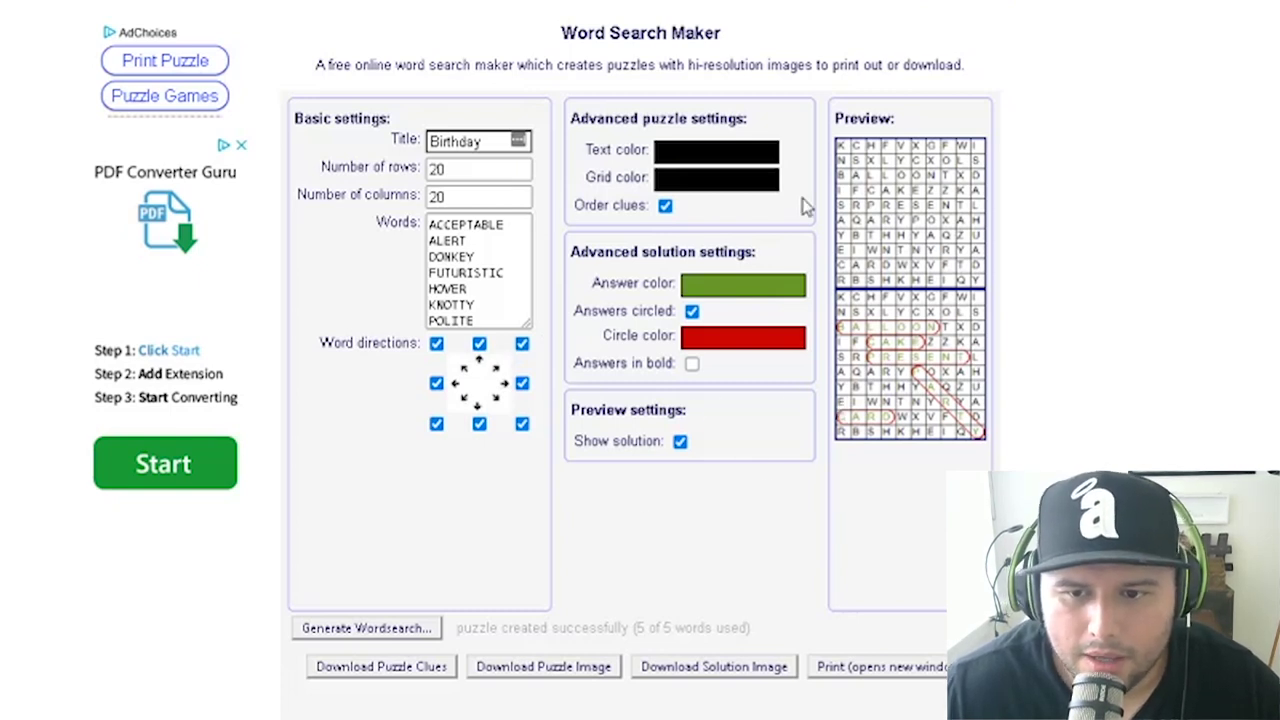
{"action": "left_click", "coordinate": [366, 628]}
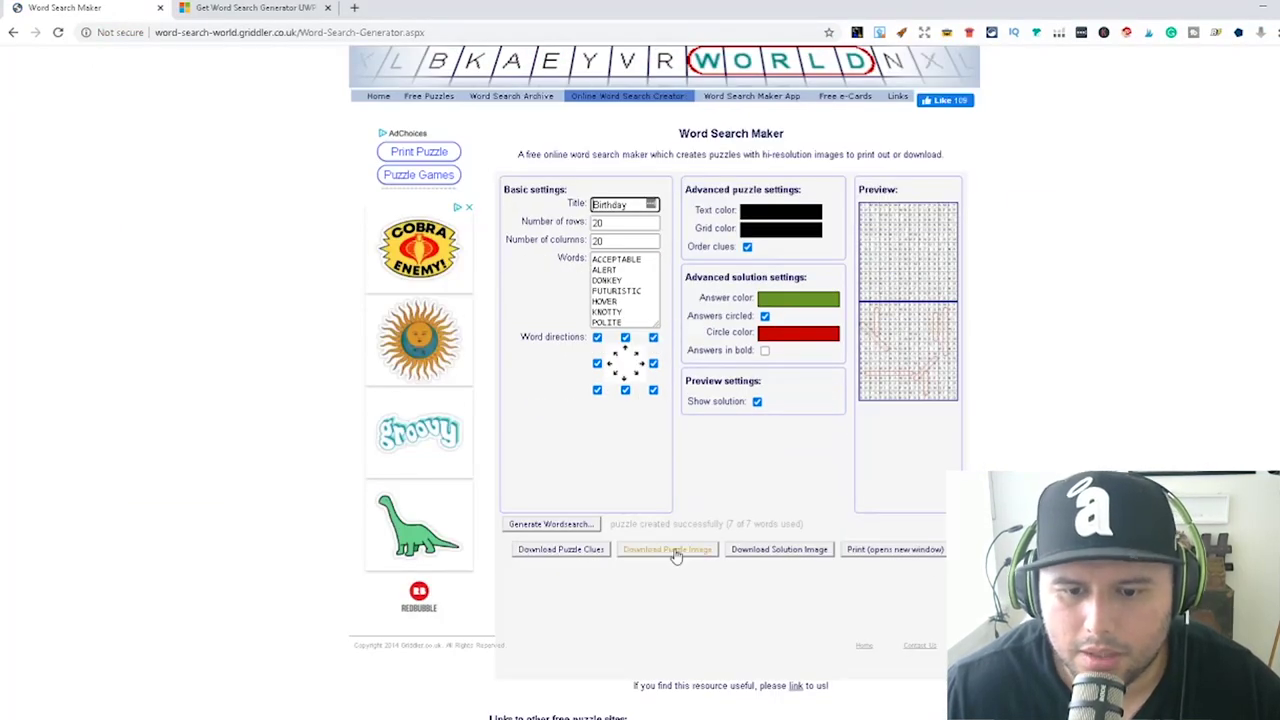
- Download the puzzle image and switch back to Presentation3 in PowerPoint
{"action": "left_click", "coordinate": [676, 557]}
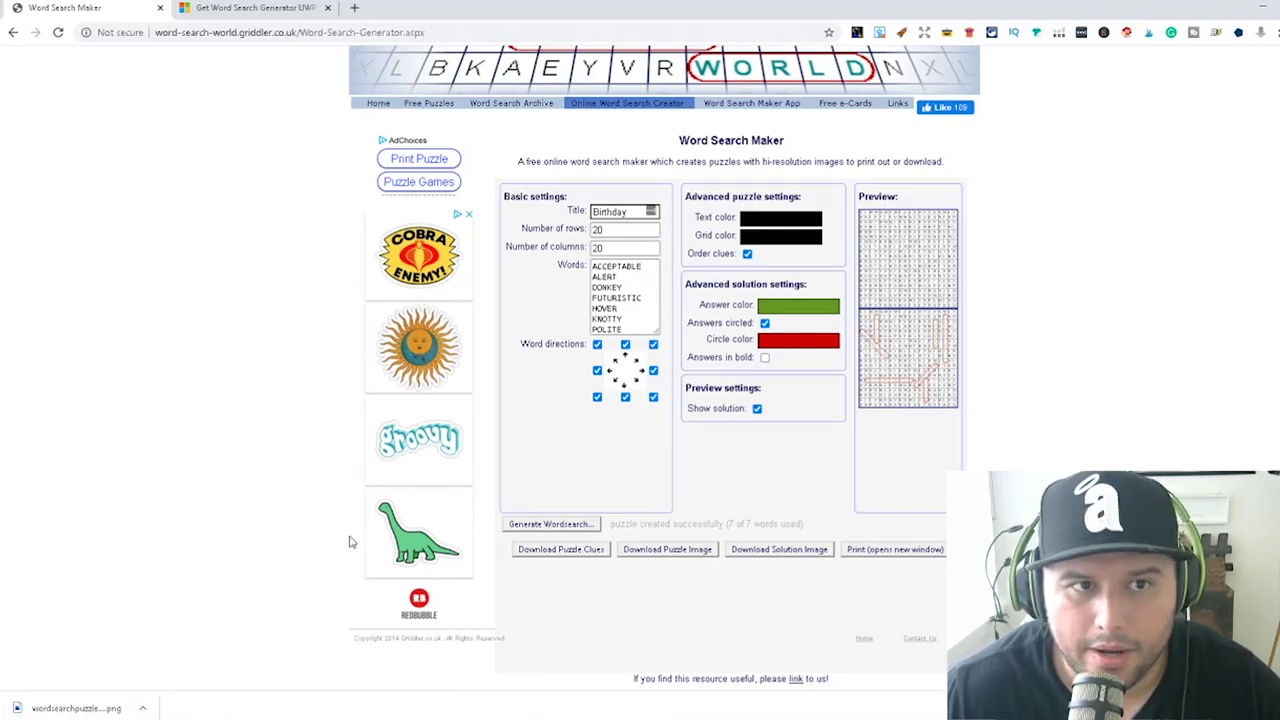
{"action": "mouse_move", "coordinate": [561, 709]}
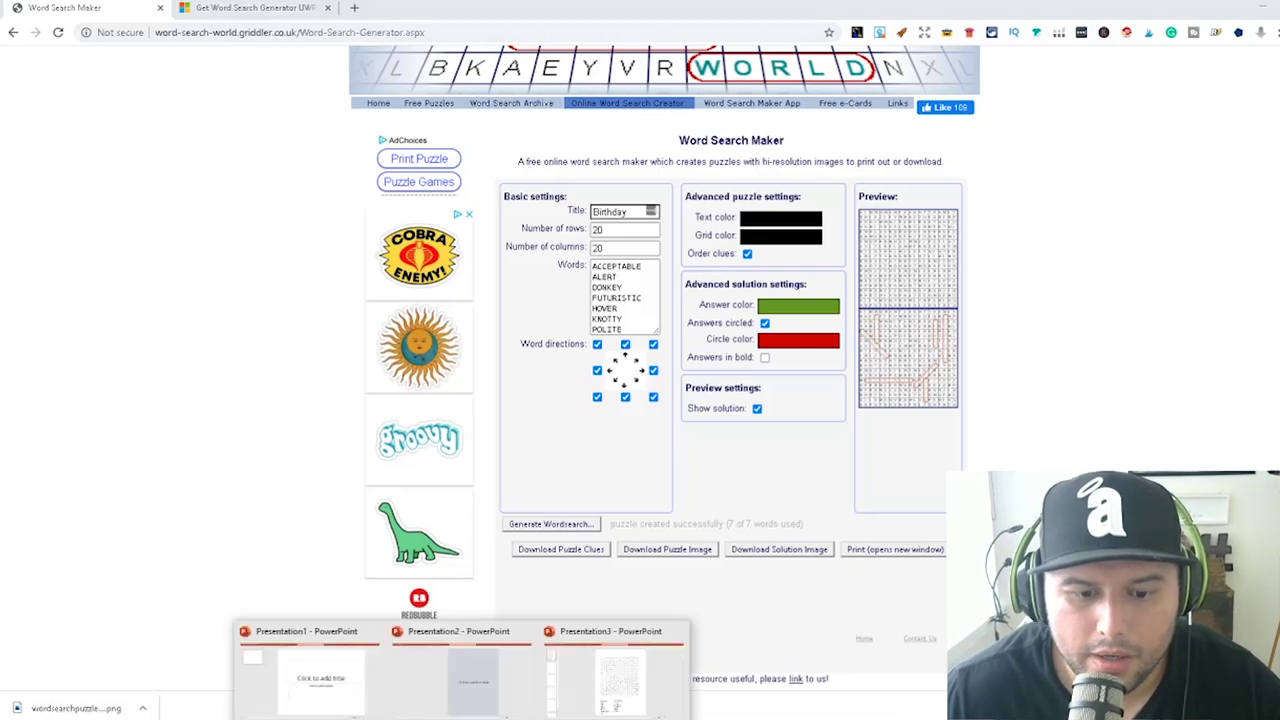
{"action": "left_click", "coordinate": [660, 711]}
- Insert the downloaded word search puzzle image from the Downloads folder onto slide 2
{"action": "left_click", "coordinate": [80, 229]}
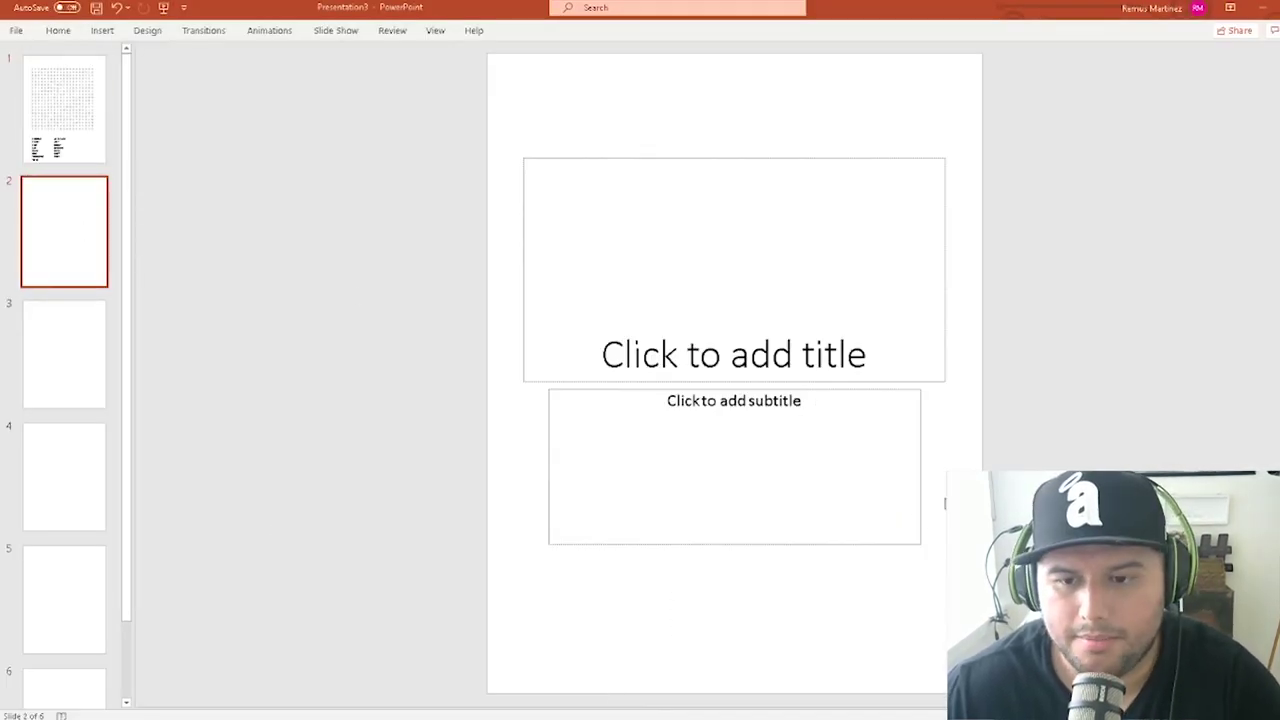
{"action": "left_click", "coordinate": [102, 30]}
{"action": "left_click", "coordinate": [100, 70]}
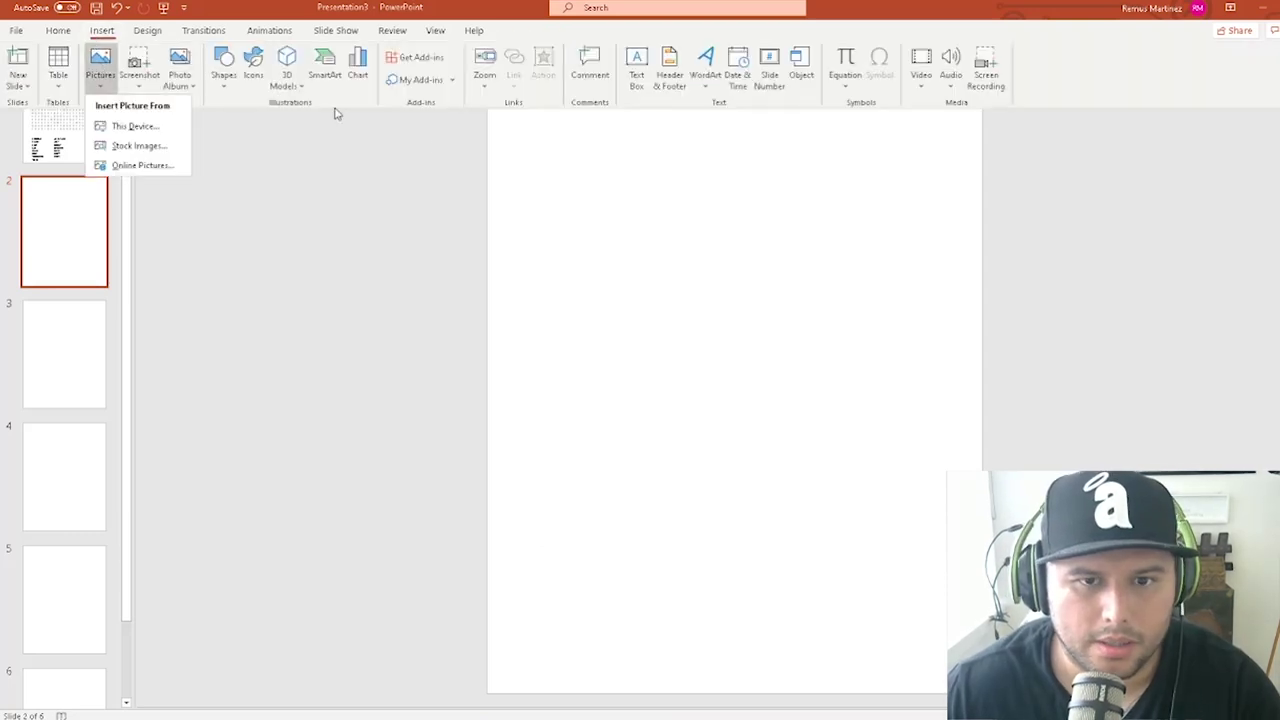
{"action": "left_click", "coordinate": [133, 127]}
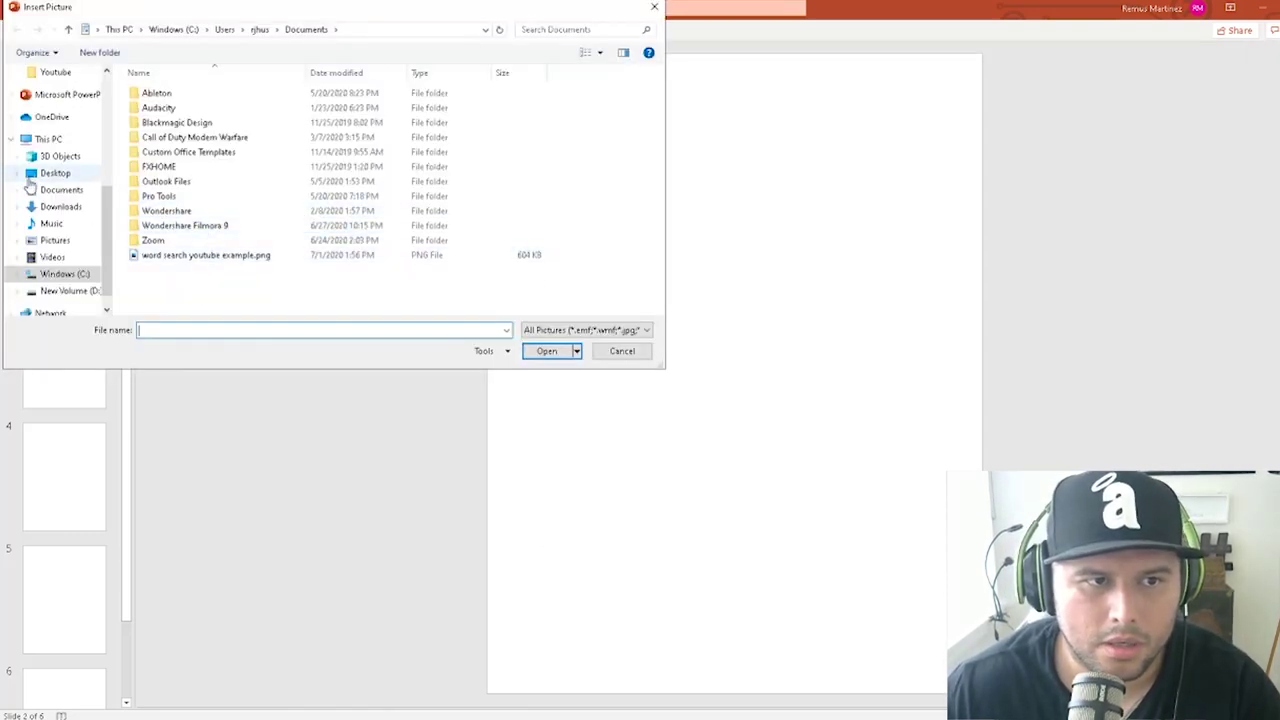
{"action": "scroll", "coordinate": [40, 195], "scroll_direction": "up", "scroll_amount": 10}
{"action": "left_click", "coordinate": [60, 117]}
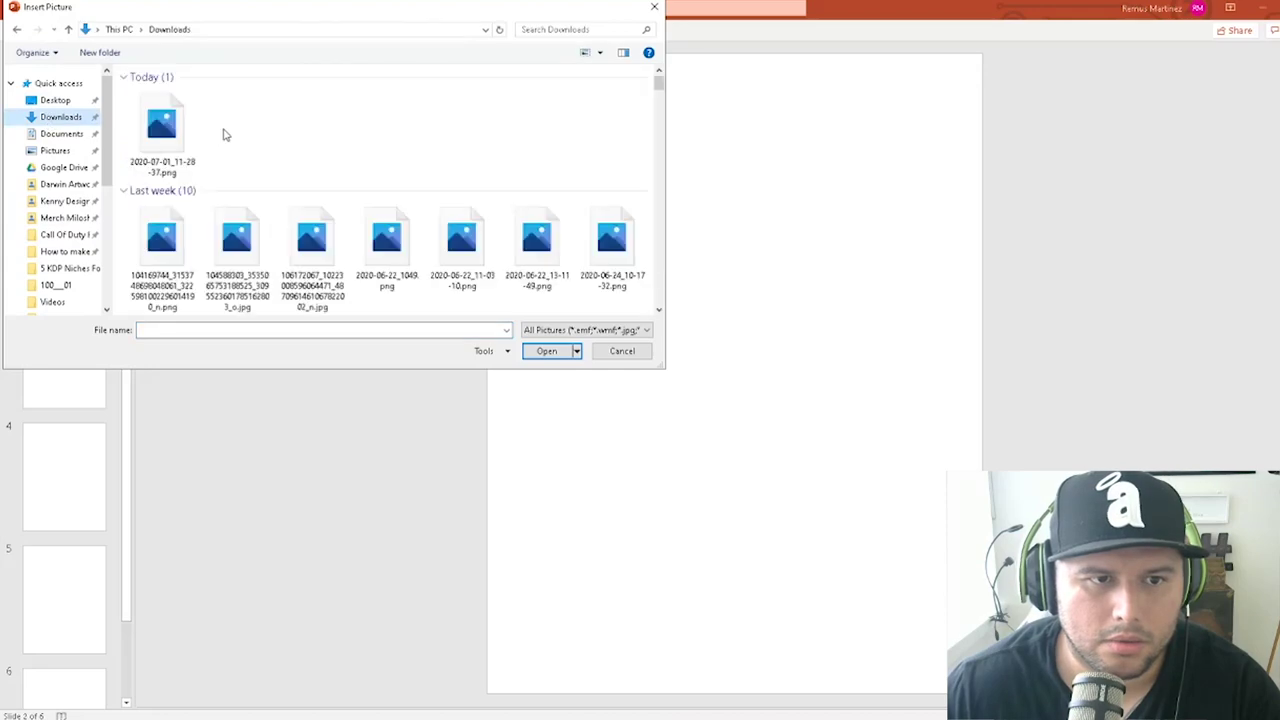
{"action": "double_click", "coordinate": [176, 135]}
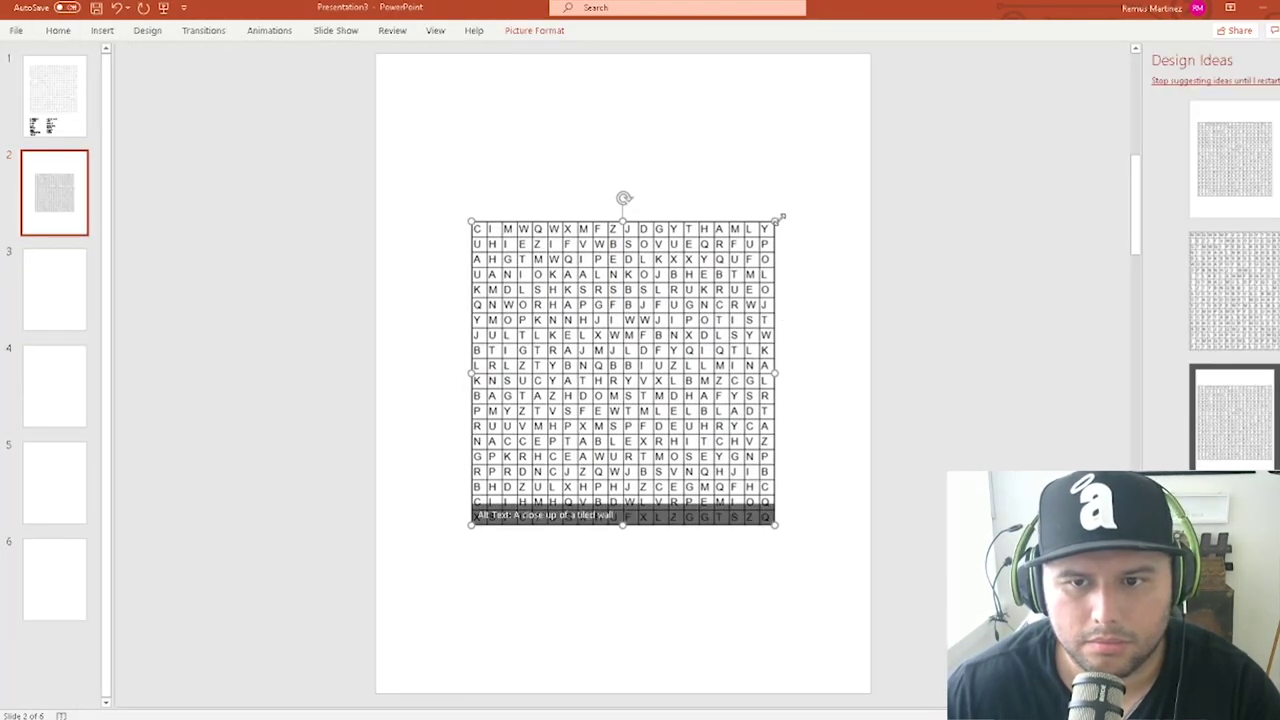
- Enlarge the gridded word search image on slide 2 to nearly the page width, leaving room below for the word list
{"action": "left_click_drag", "start_coordinate": [781, 217], "coordinate": [845, 93]}
{"action": "left_click", "coordinate": [63, 114]}
{"action": "left_click", "coordinate": [63, 200]}
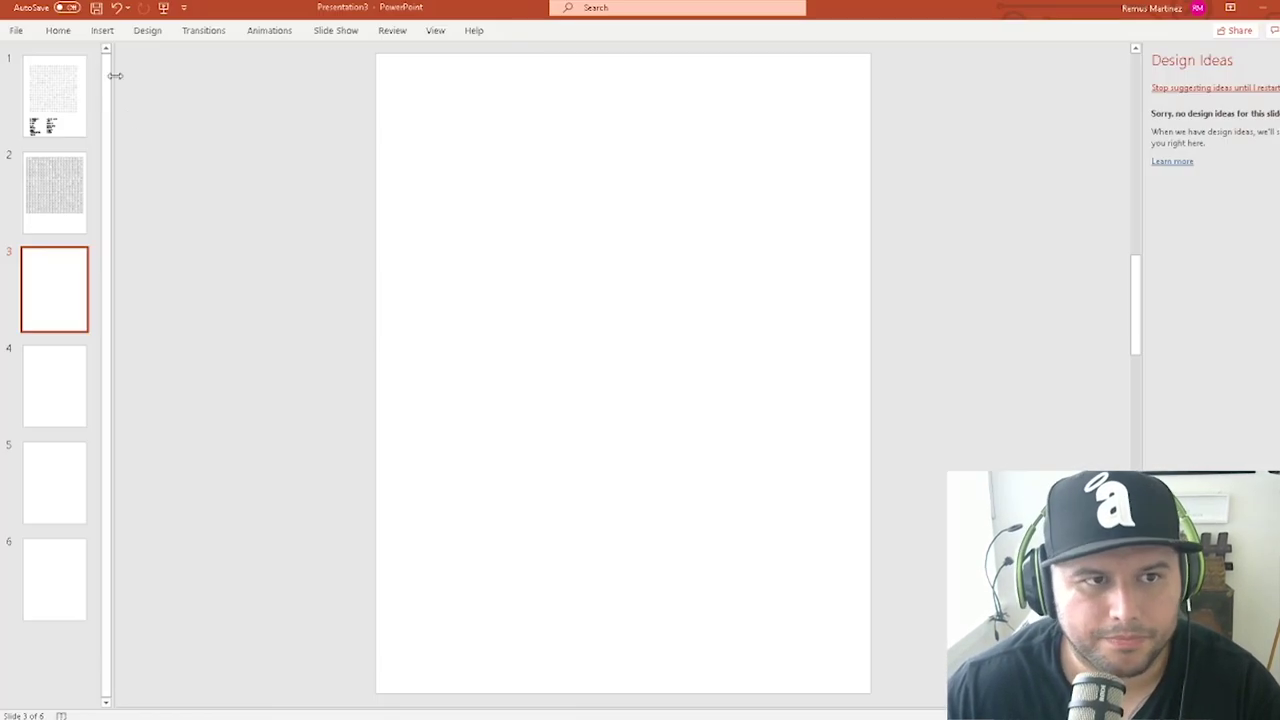
- Insert the downloaded word search image without grid lines onto slide 3, then enlarge it and center it above the word list space
{"action": "left_click", "coordinate": [102, 30]}
{"action": "left_click", "coordinate": [101, 80]}
{"action": "left_click", "coordinate": [118, 126]}
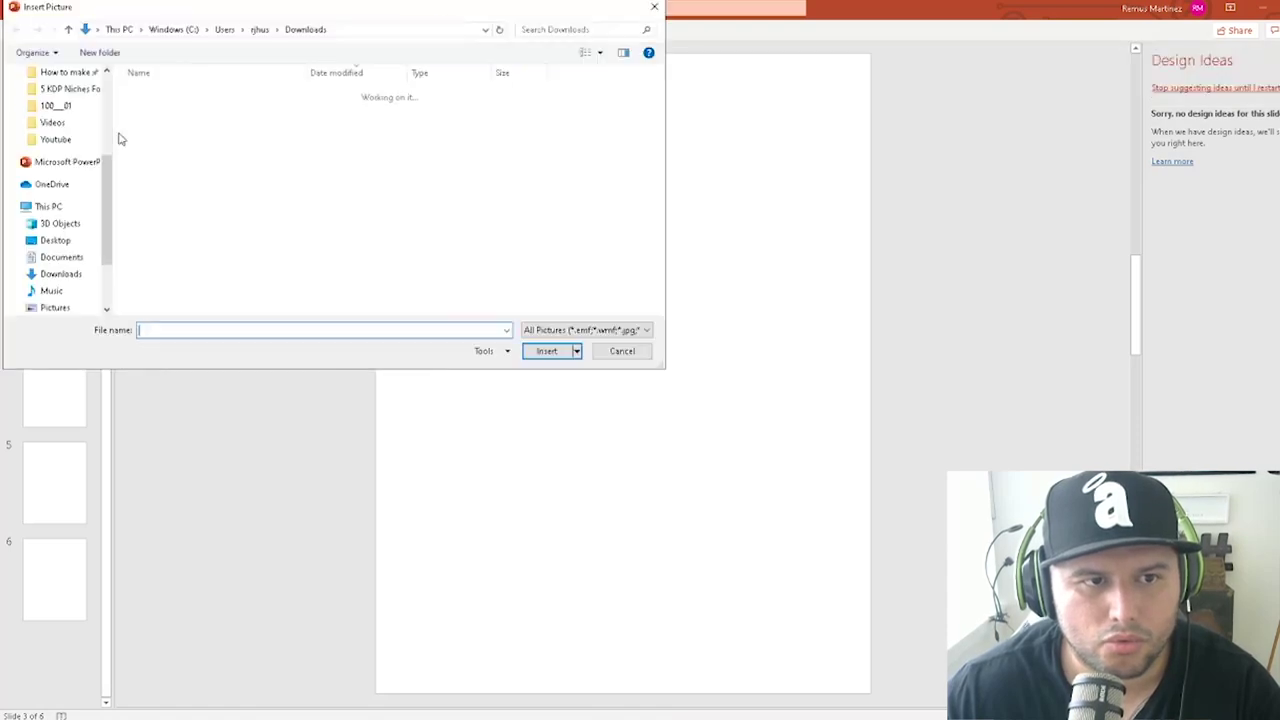
{"action": "left_click", "coordinate": [540, 352]}
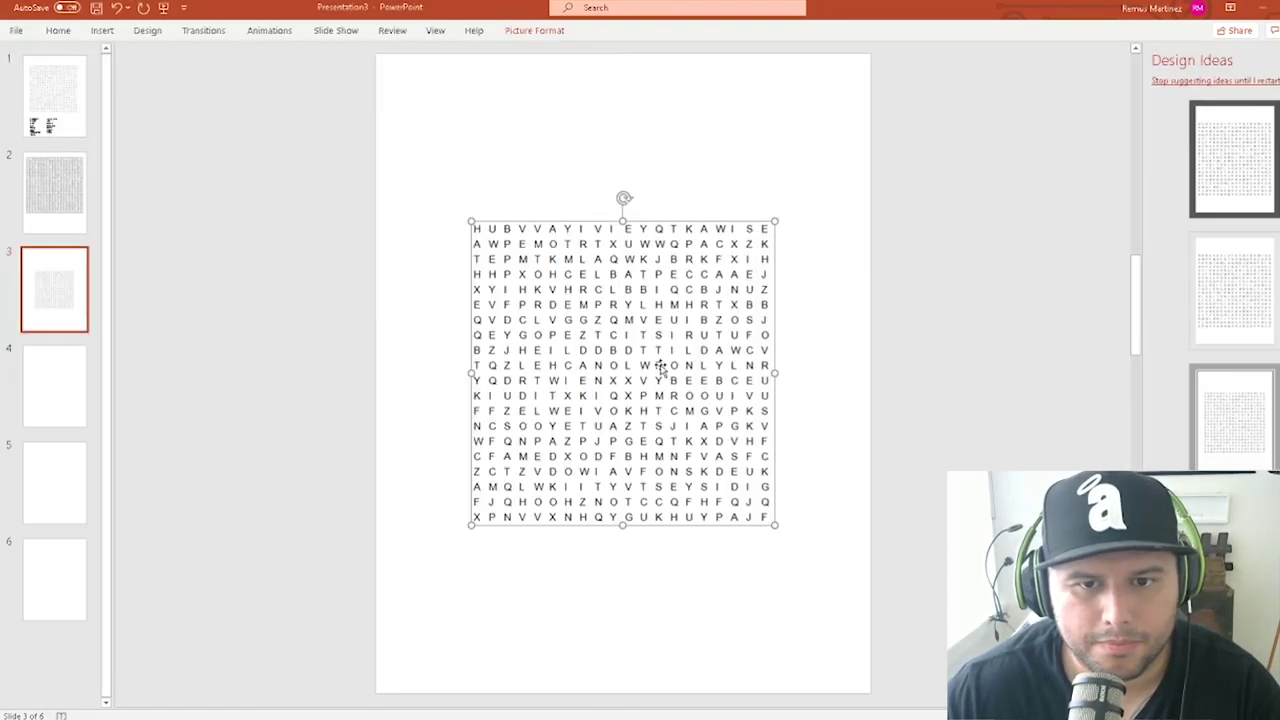
{"action": "left_click_drag", "start_coordinate": [776, 219], "coordinate": [876, 112]}
{"action": "left_click_drag", "start_coordinate": [770, 192], "coordinate": [718, 195]}
- Compare the word search layouts on slides 1, 2 and 3, with and without grid lines and word lists
{"action": "left_click", "coordinate": [46, 209]}
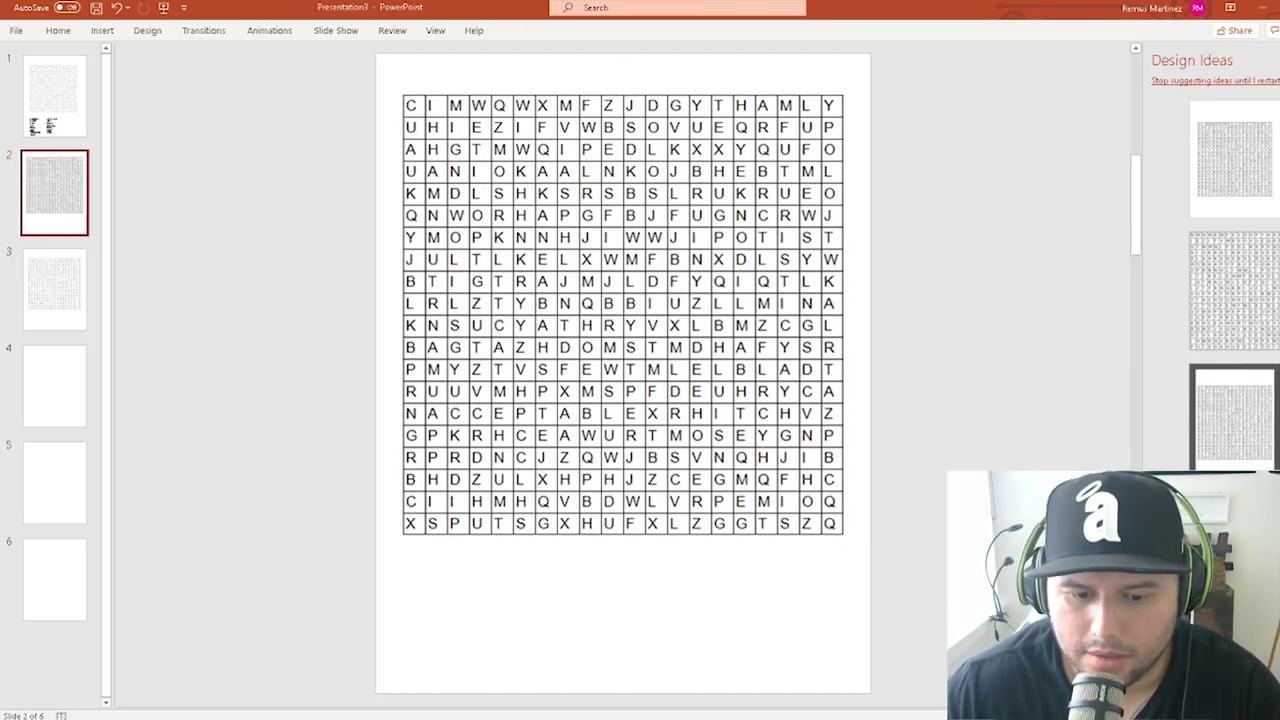
{"action": "key", "text": "alt+Tab"}
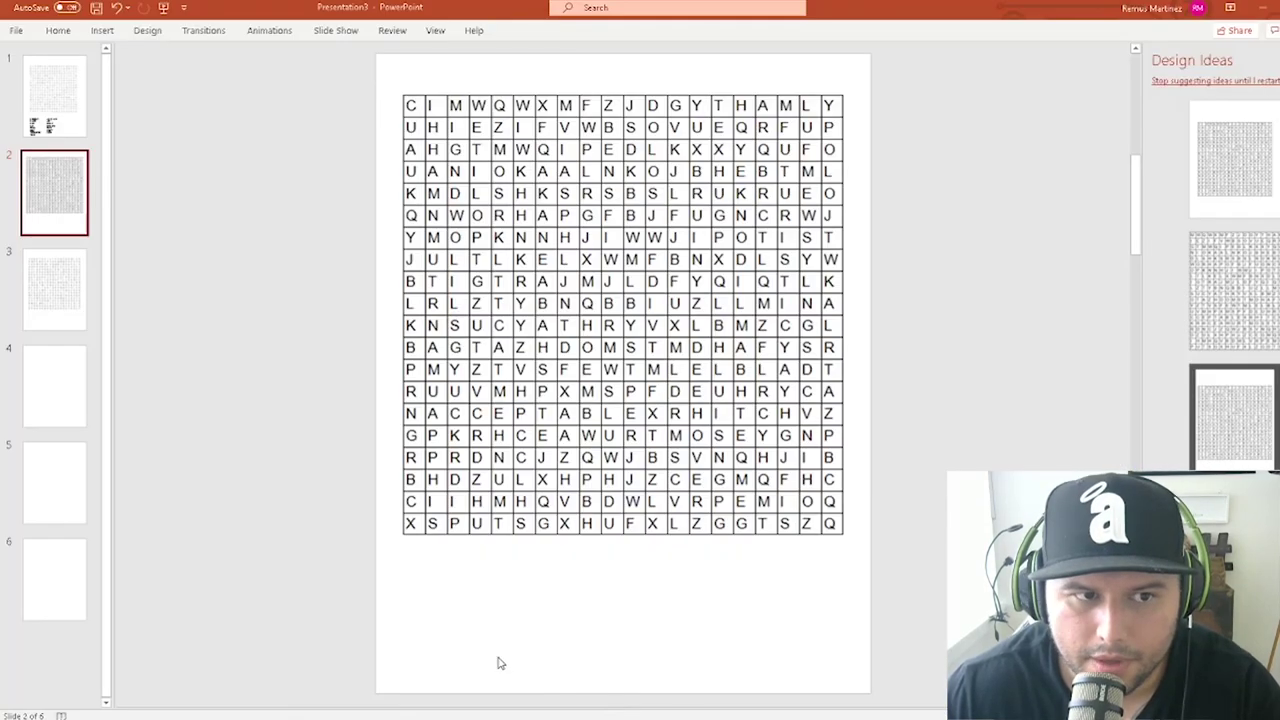
{"action": "left_click", "coordinate": [62, 287]}
{"action": "left_click", "coordinate": [72, 190]}
{"action": "key", "text": "Down"}
{"action": "left_click", "coordinate": [80, 190]}
{"action": "left_click", "coordinate": [80, 118]}
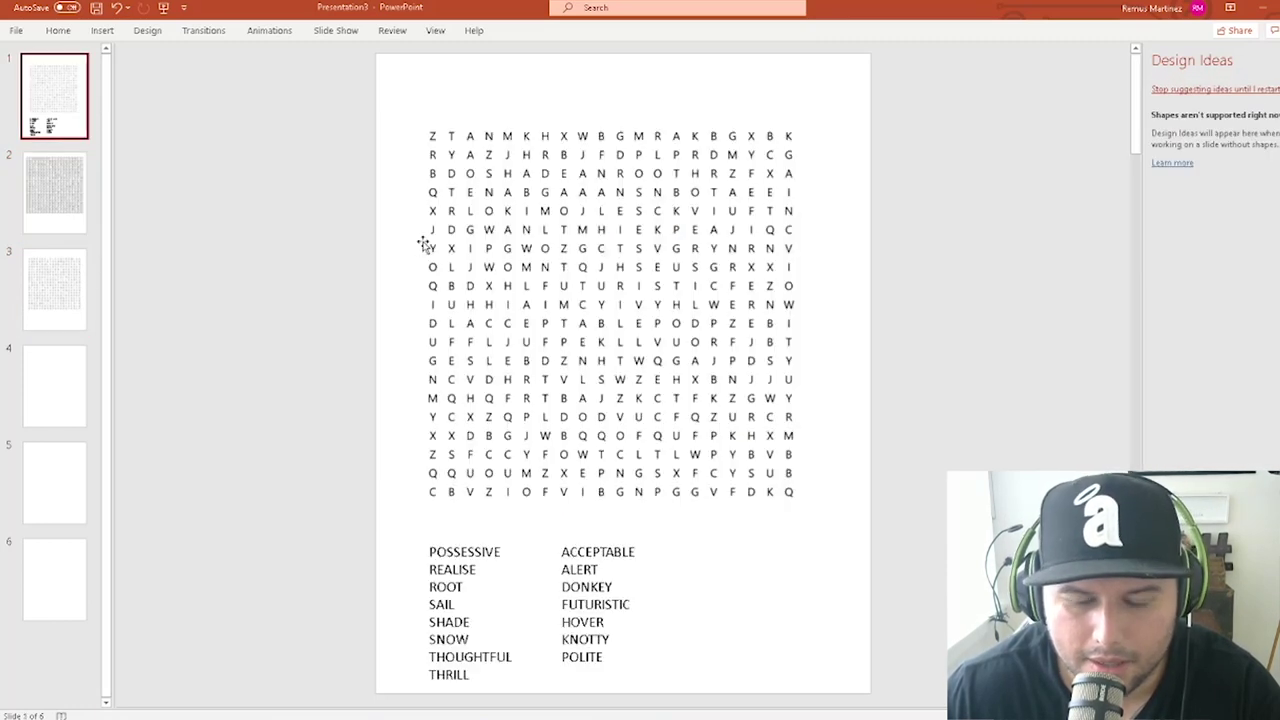
{"action": "left_click", "coordinate": [57, 178]}
{"action": "left_click", "coordinate": [35, 298]}
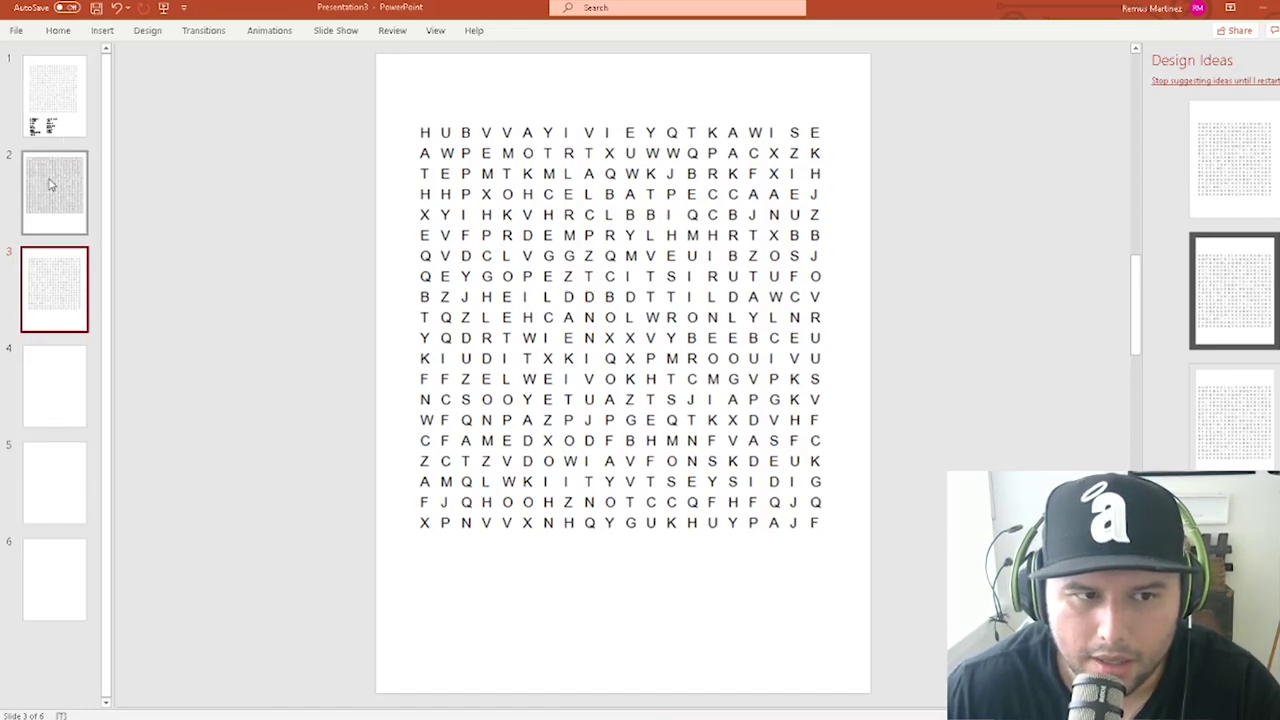
{"action": "left_click", "coordinate": [63, 106]}
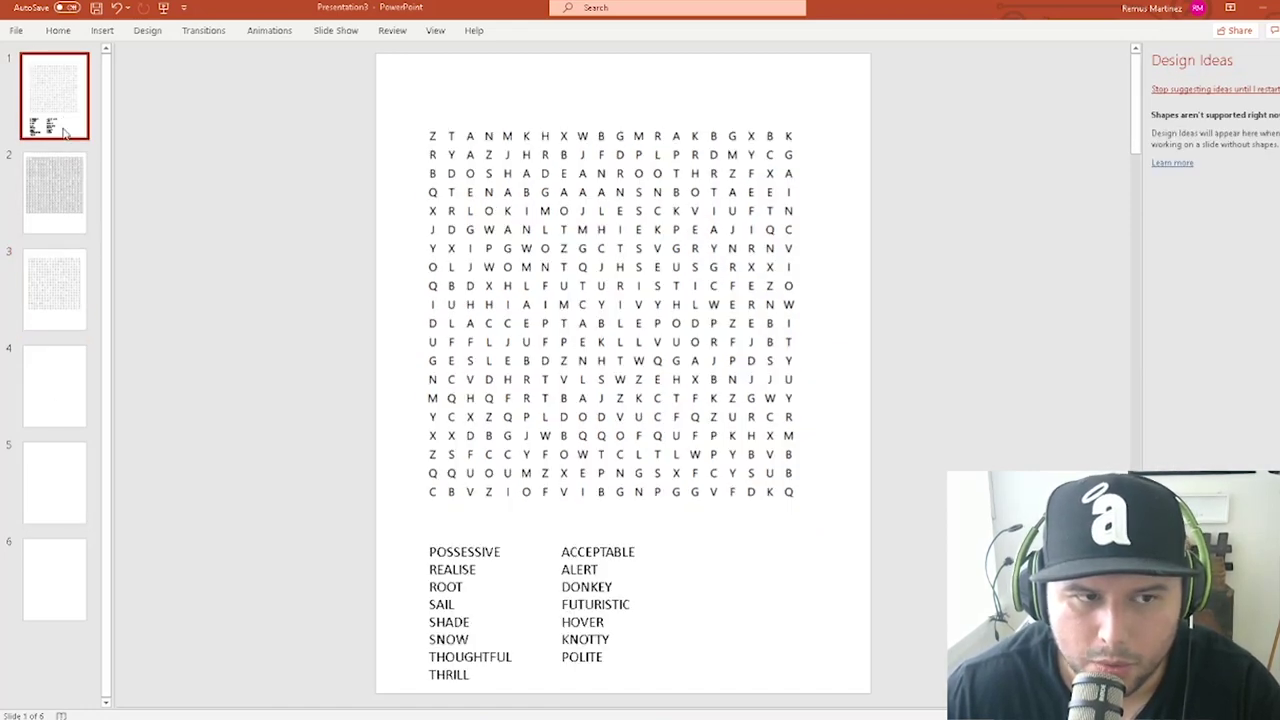
{"action": "left_click", "coordinate": [58, 182]}
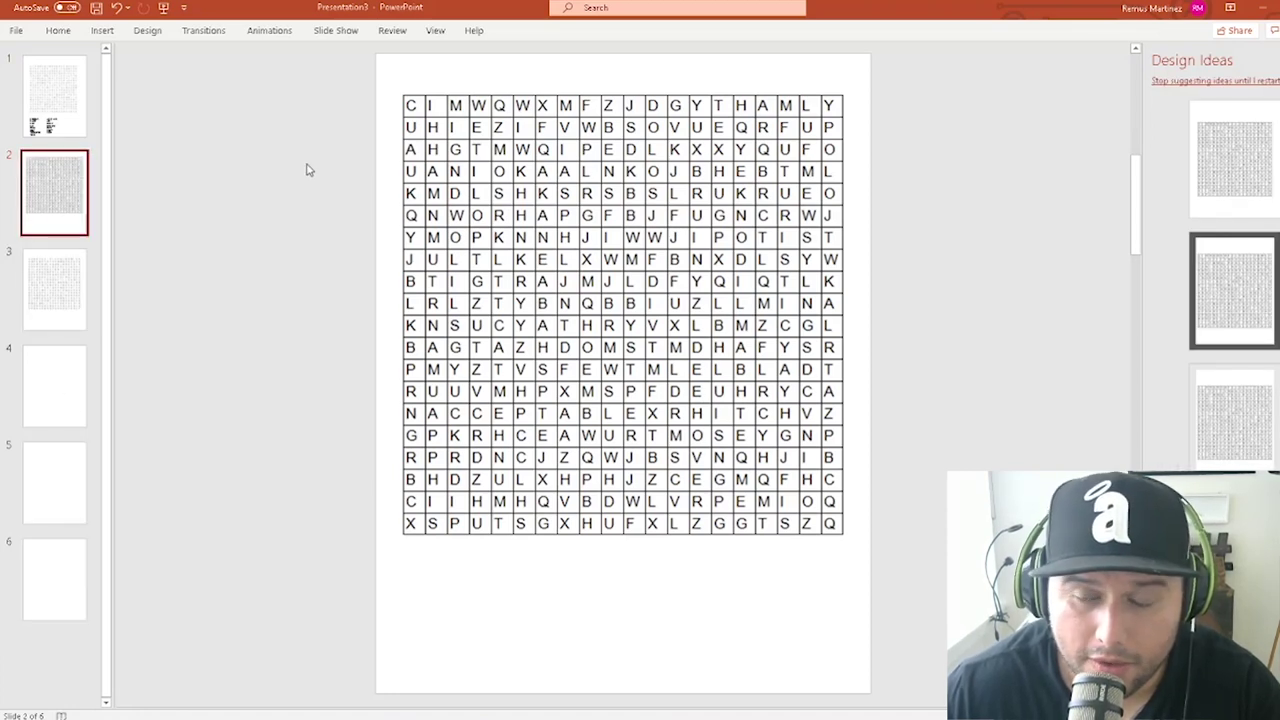
{"action": "left_click", "coordinate": [80, 268]}
{"action": "left_click", "coordinate": [34, 207]}
{"action": "left_click", "coordinate": [68, 130]}
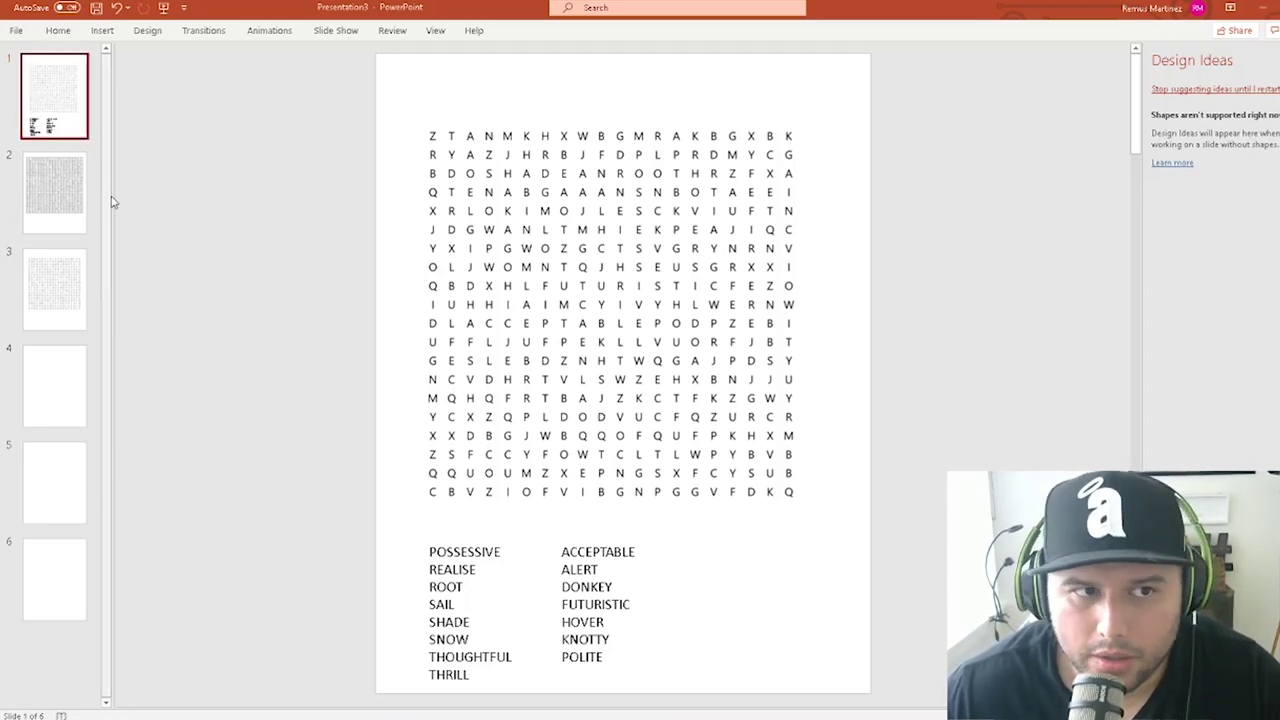
- Save the presentation to the Downloads folder as a PDF named "example youtube"
{"action": "left_click", "coordinate": [18, 31]}
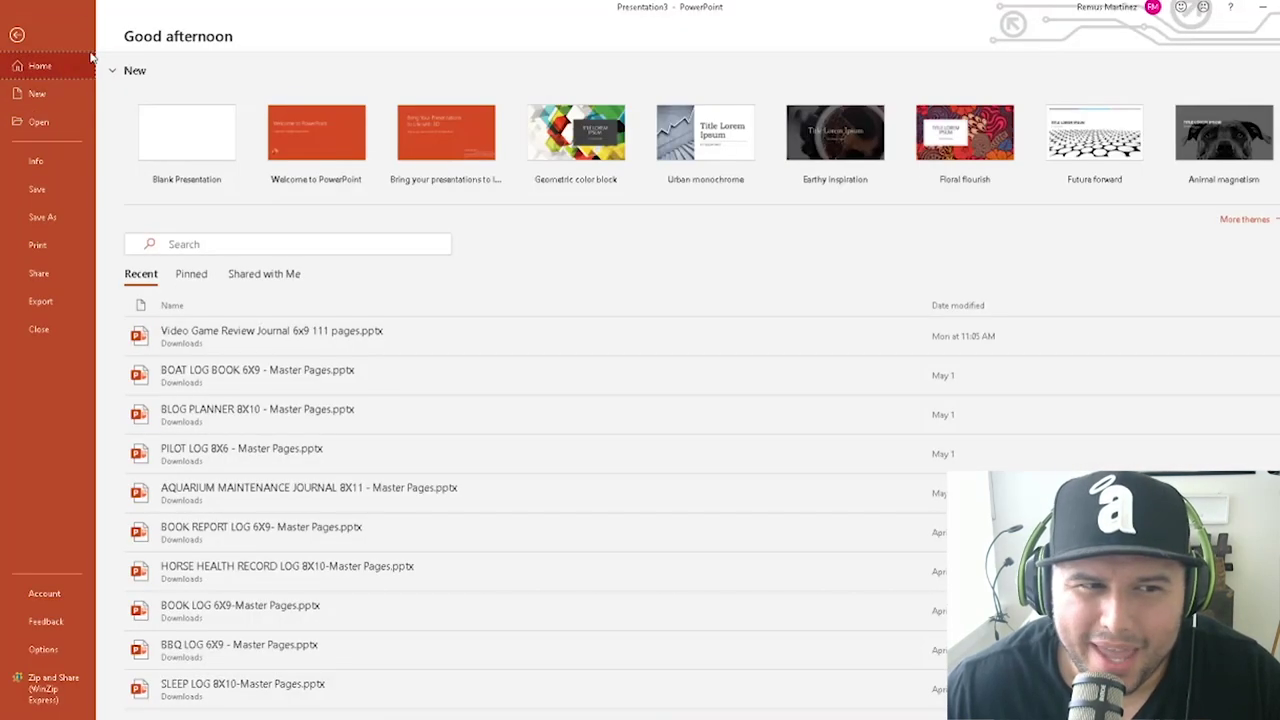
{"action": "left_click", "coordinate": [52, 216]}
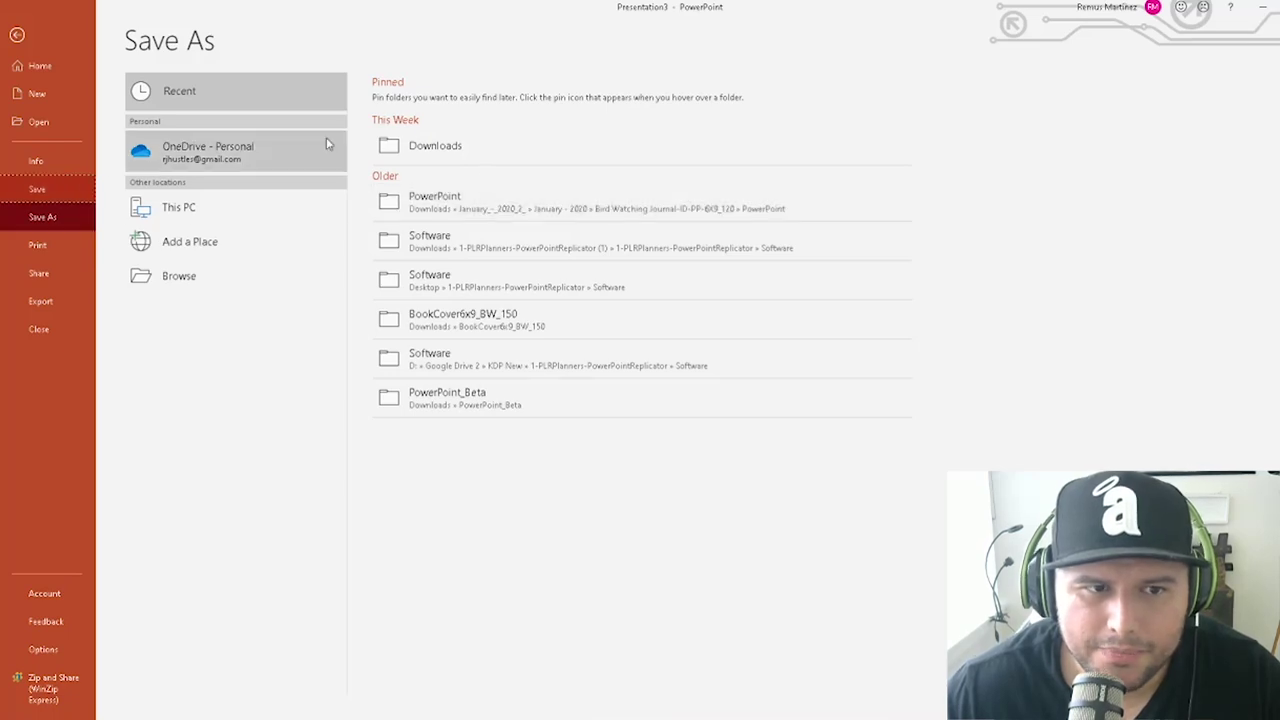
{"action": "left_click", "coordinate": [80, 245]}
{"action": "left_click", "coordinate": [61, 212]}
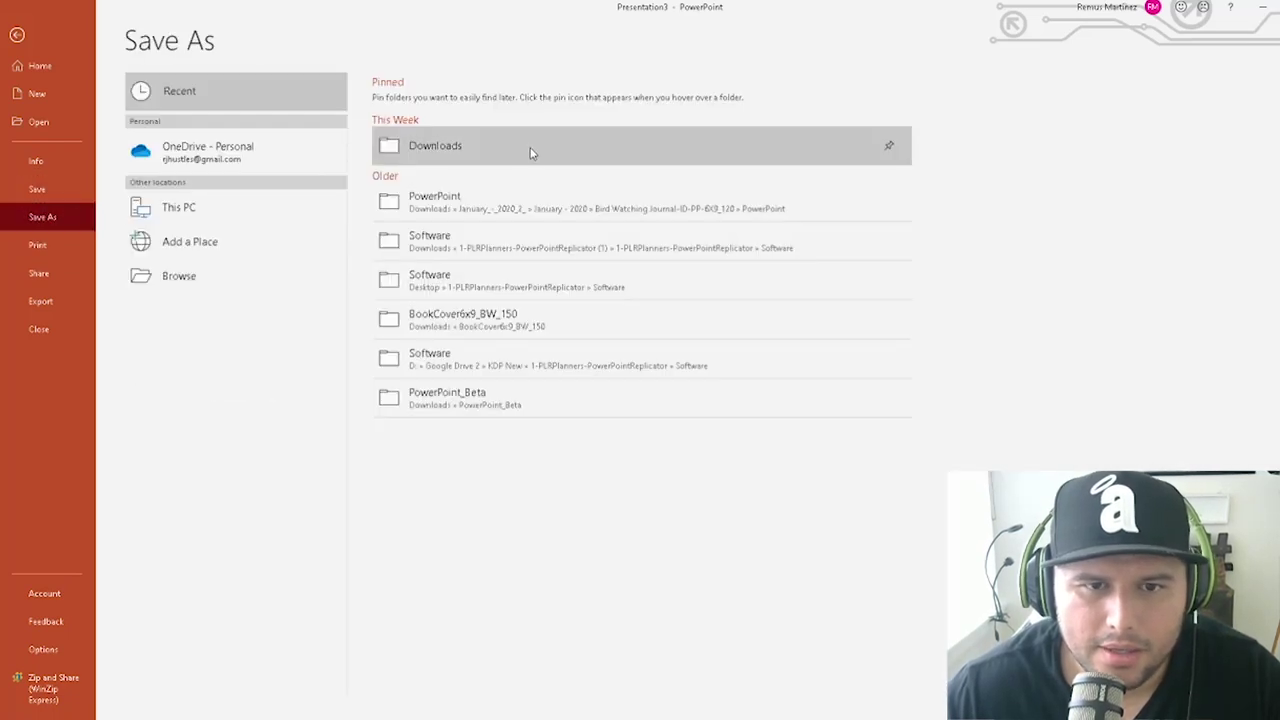
{"action": "left_click", "coordinate": [528, 151]}
{"action": "left_click", "coordinate": [485, 97]}
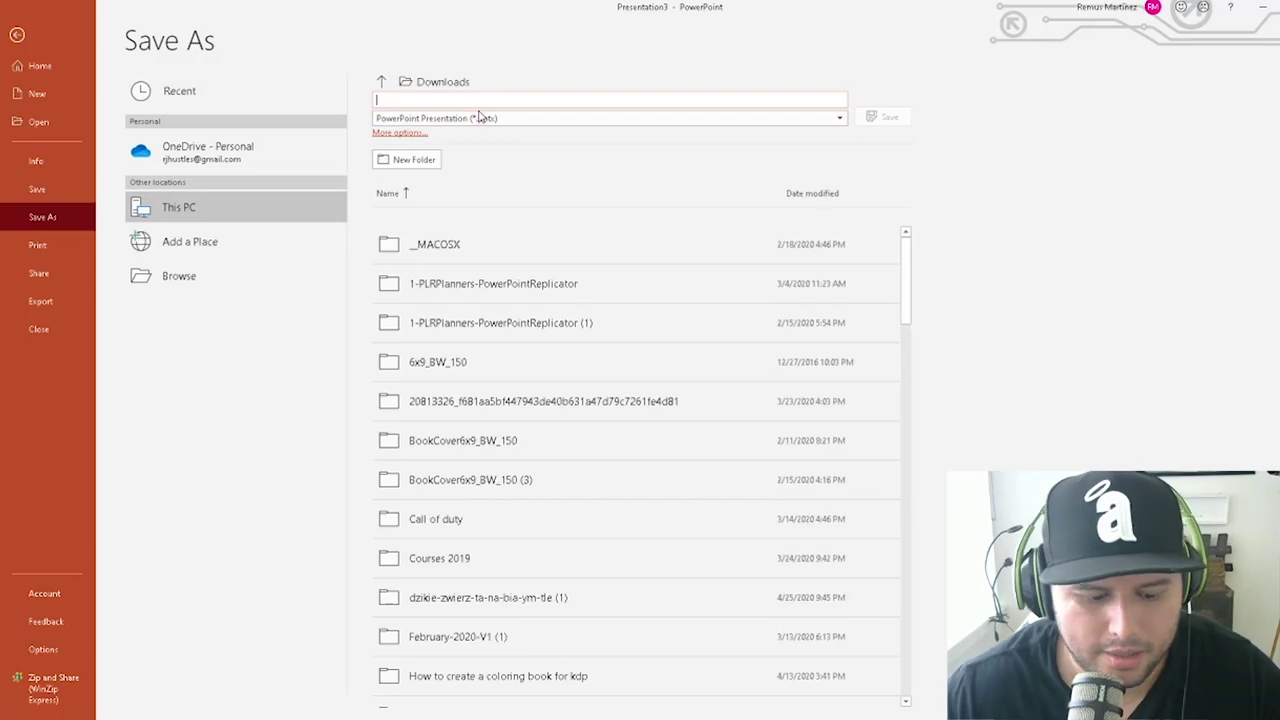
{"action": "type", "text": "r"}
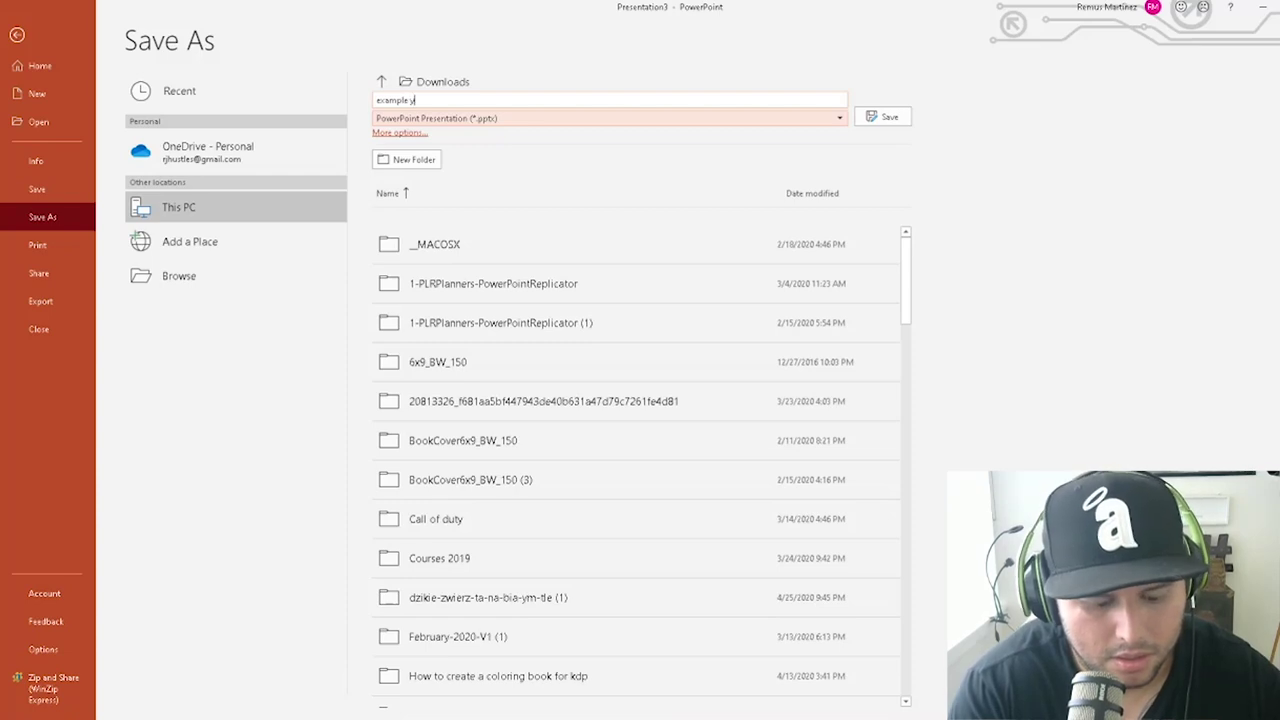
{"action": "left_click", "coordinate": [620, 122]}
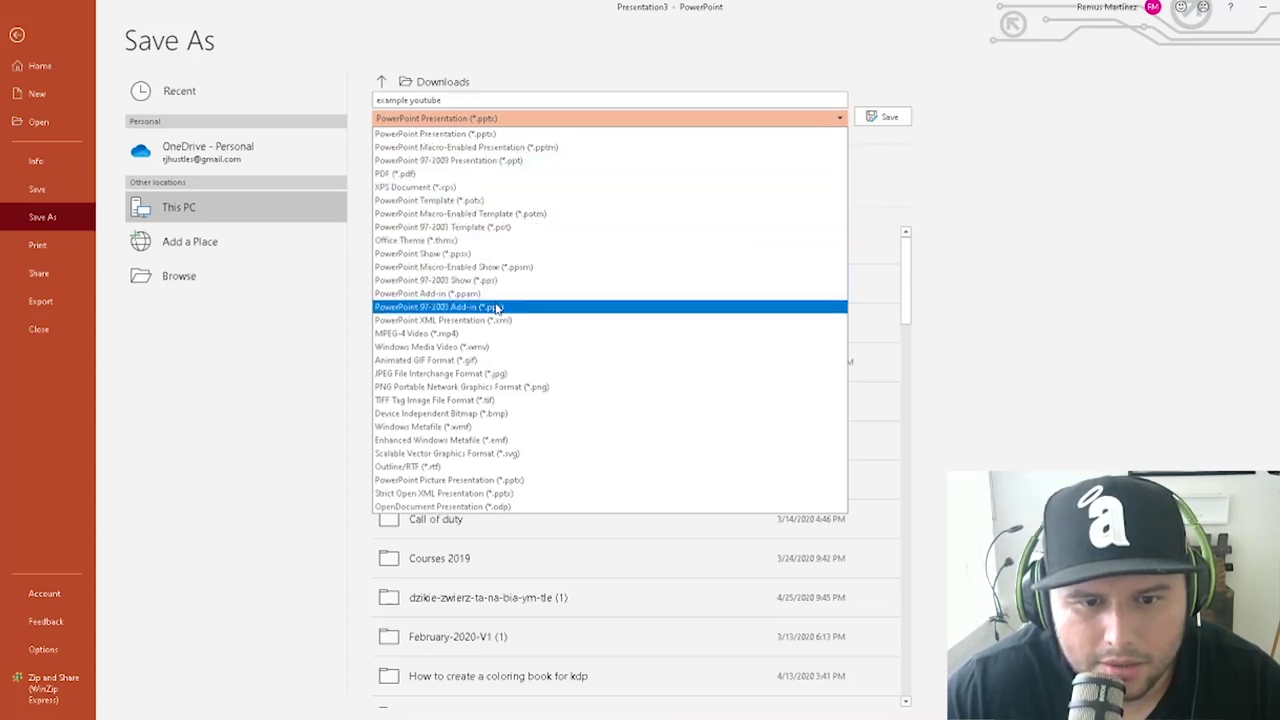
{"action": "left_click", "coordinate": [452, 174]}
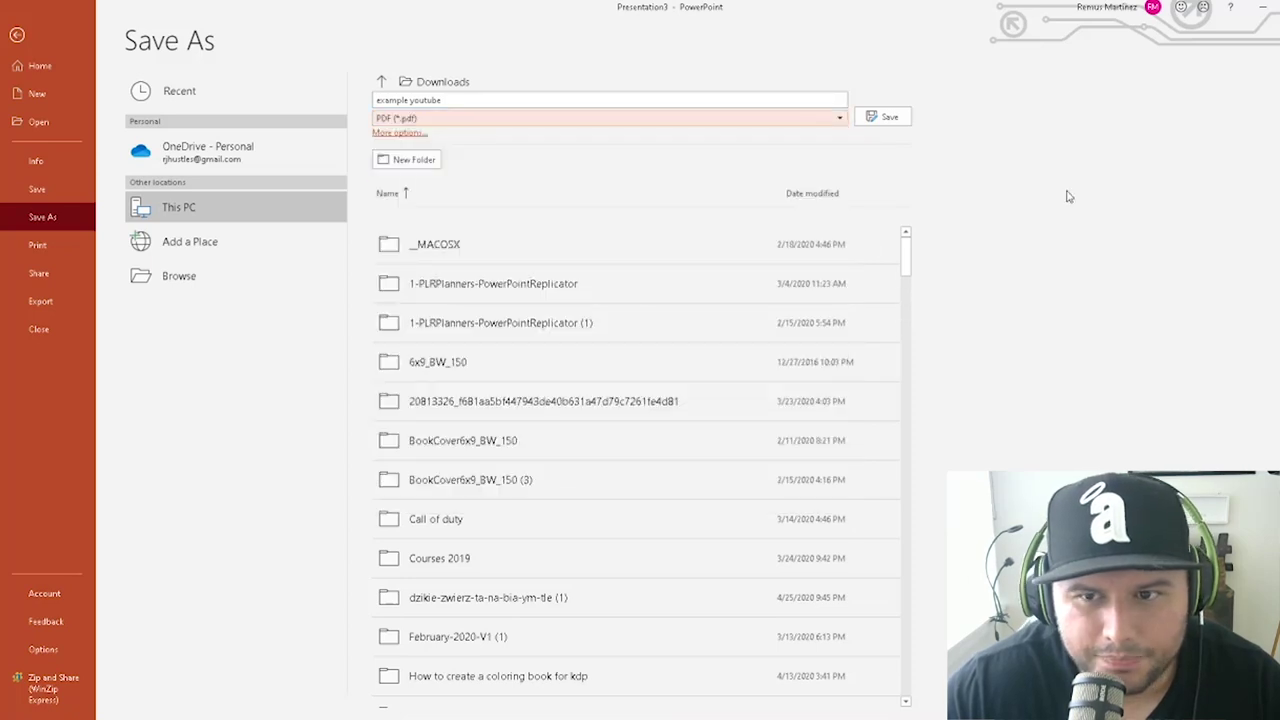
{"action": "left_click", "coordinate": [888, 118]}
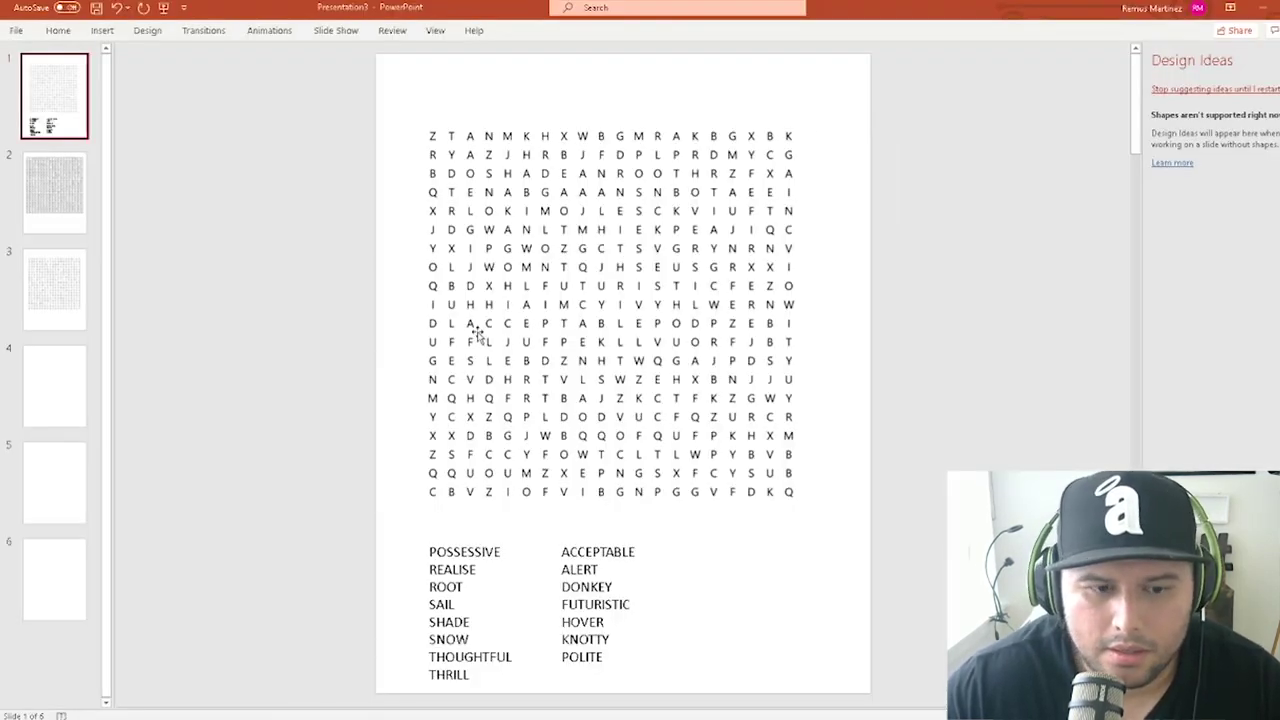
- Open example youtube.pdf from the Downloads folder in File Explorer and review its pages, returning to the first page
{"action": "mouse_move", "coordinate": [357, 719]}
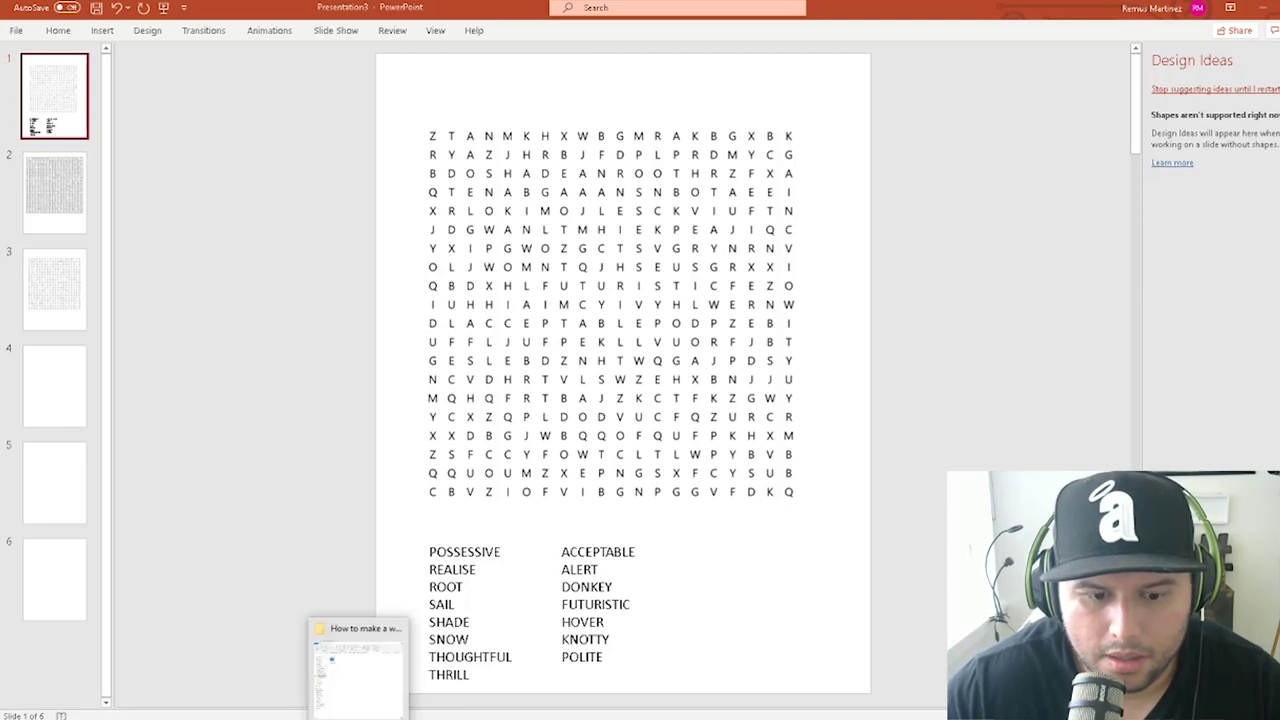
{"action": "left_click", "coordinate": [355, 660]}
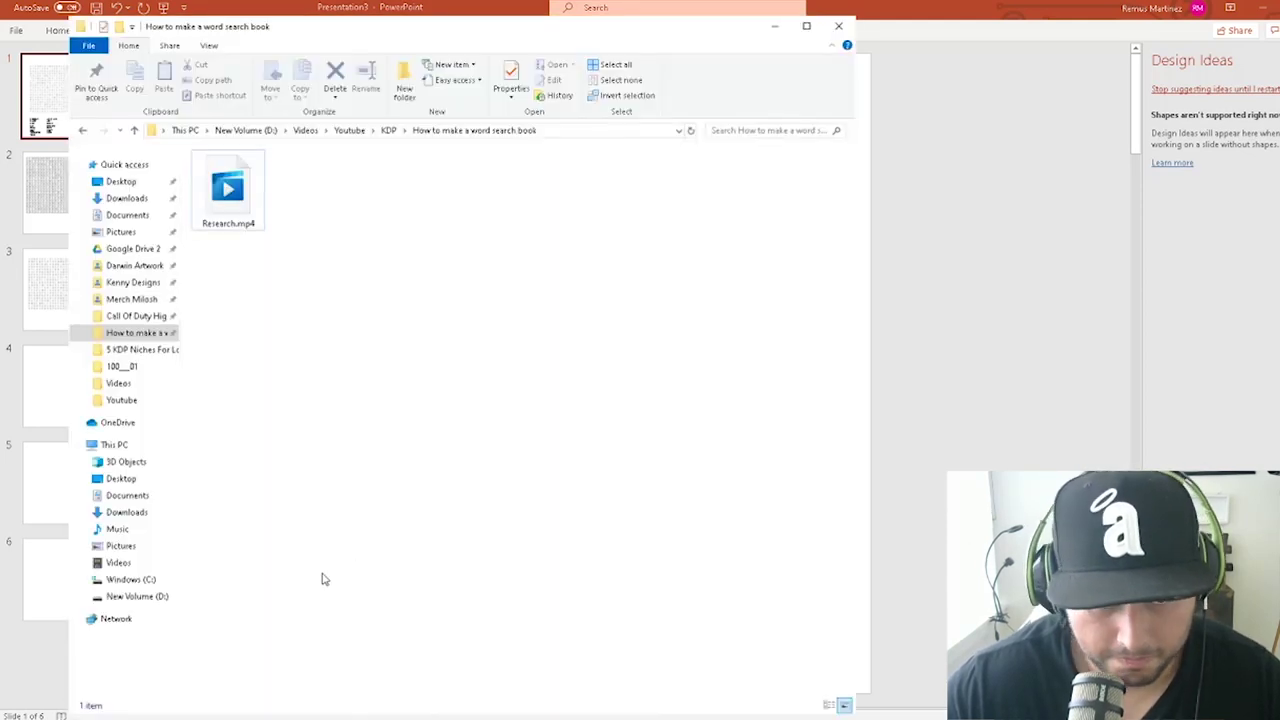
{"action": "left_click", "coordinate": [140, 200]}
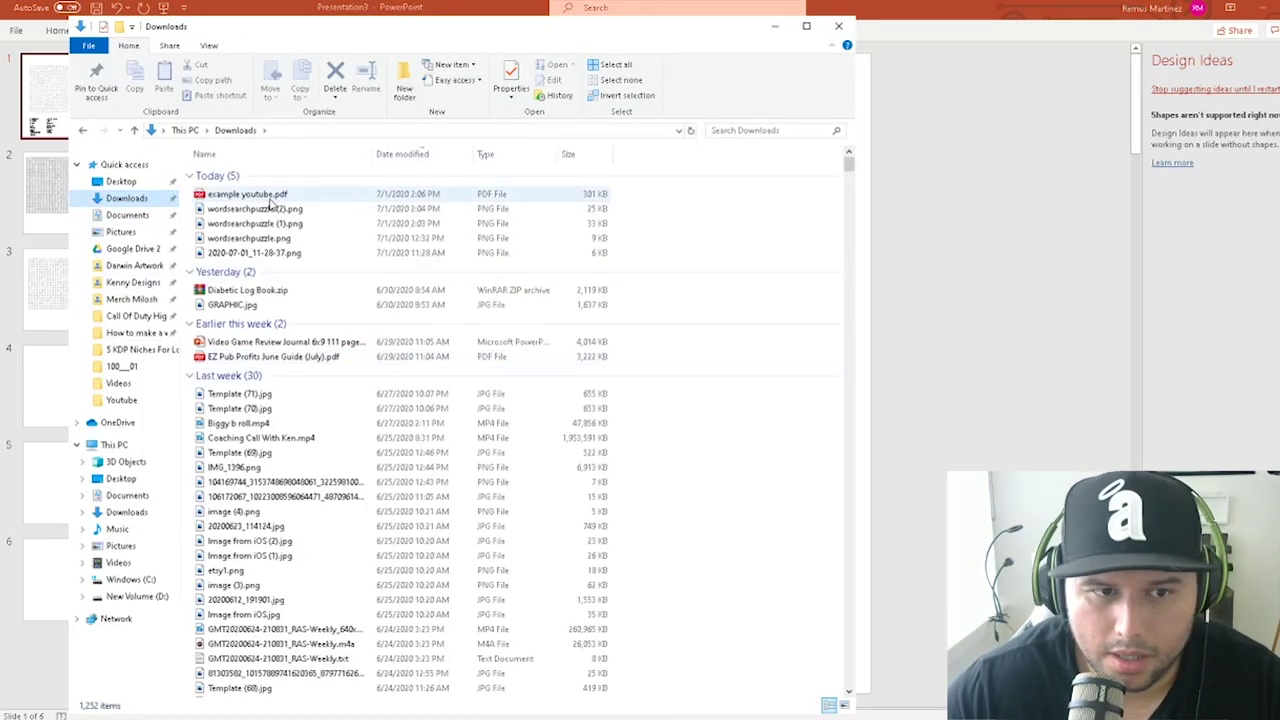
{"action": "double_click", "coordinate": [270, 197]}
{"action": "left_click", "coordinate": [690, 530]}
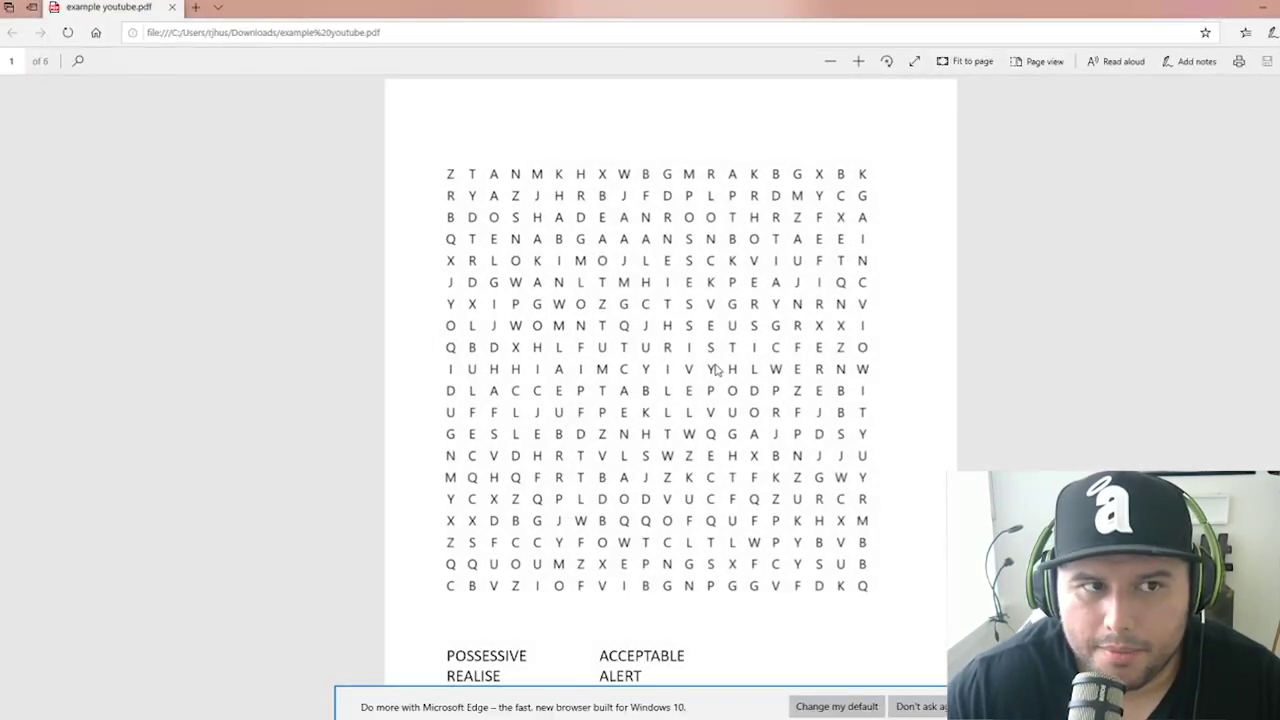
{"action": "scroll", "coordinate": [748, 366], "scroll_direction": "down", "scroll_amount": 5}
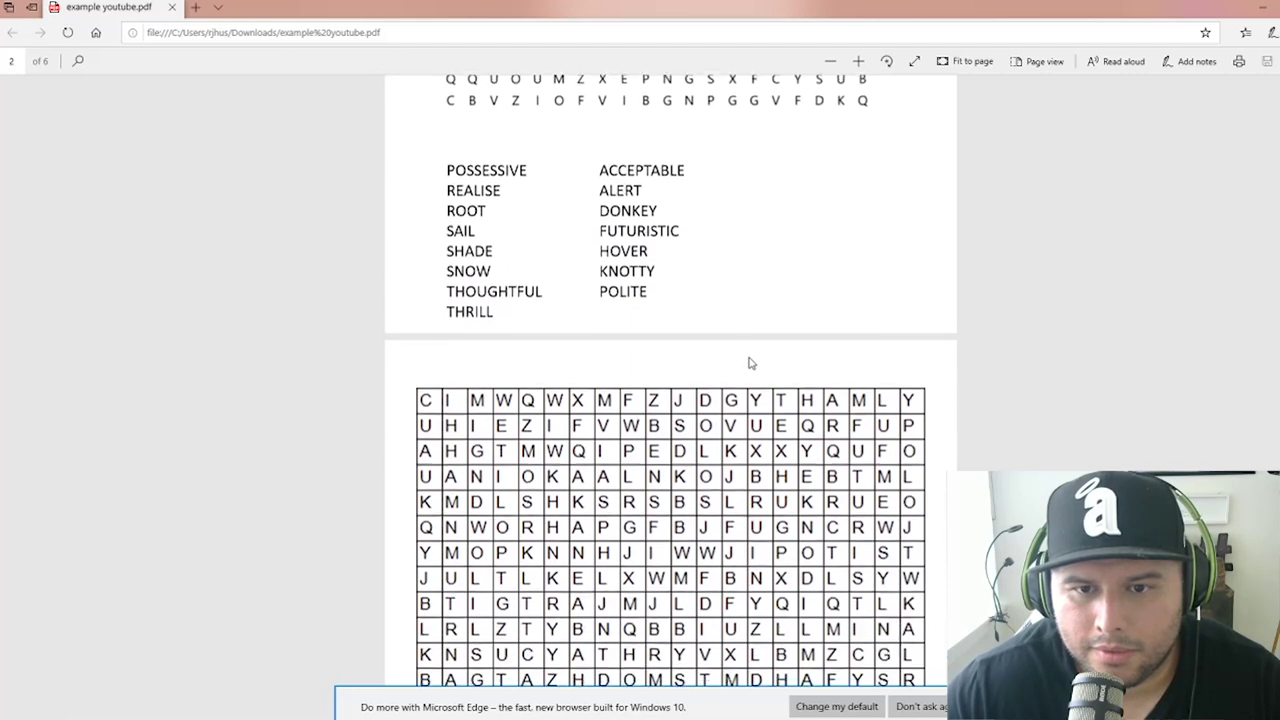
{"action": "scroll", "coordinate": [751, 364], "scroll_direction": "down", "scroll_amount": 6}
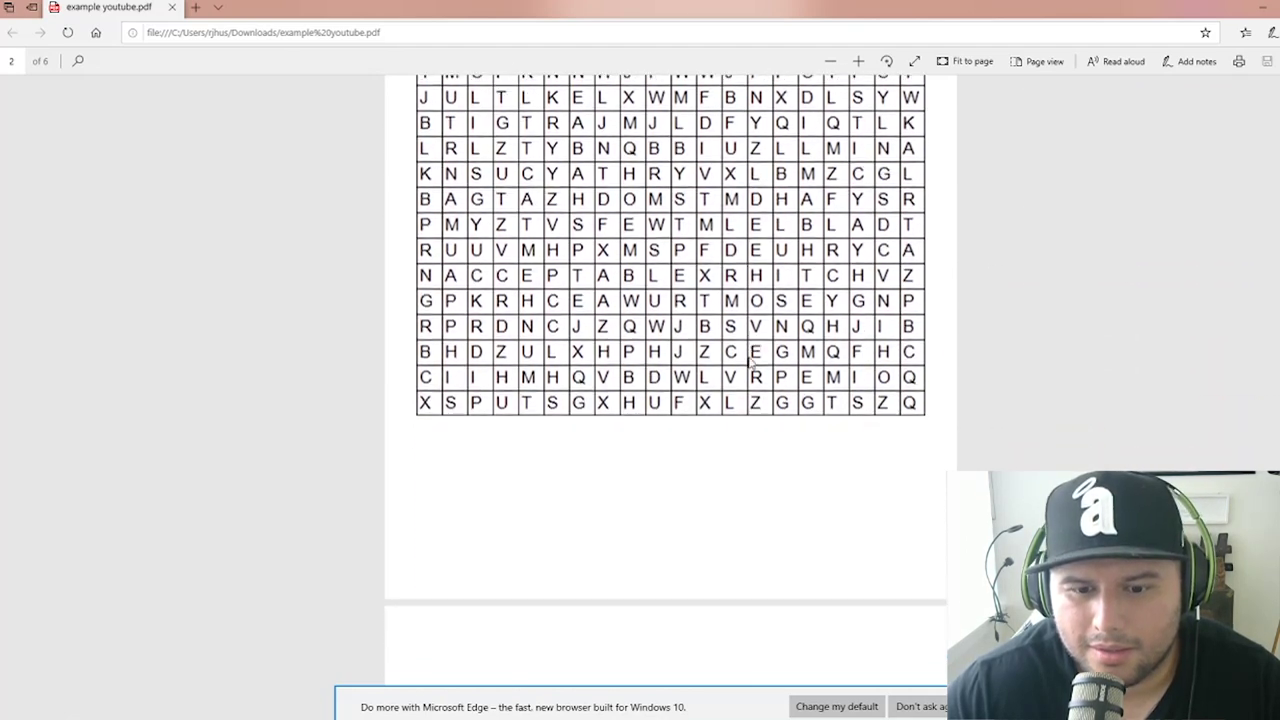
{"action": "scroll", "coordinate": [751, 364], "scroll_direction": "down", "scroll_amount": 8}
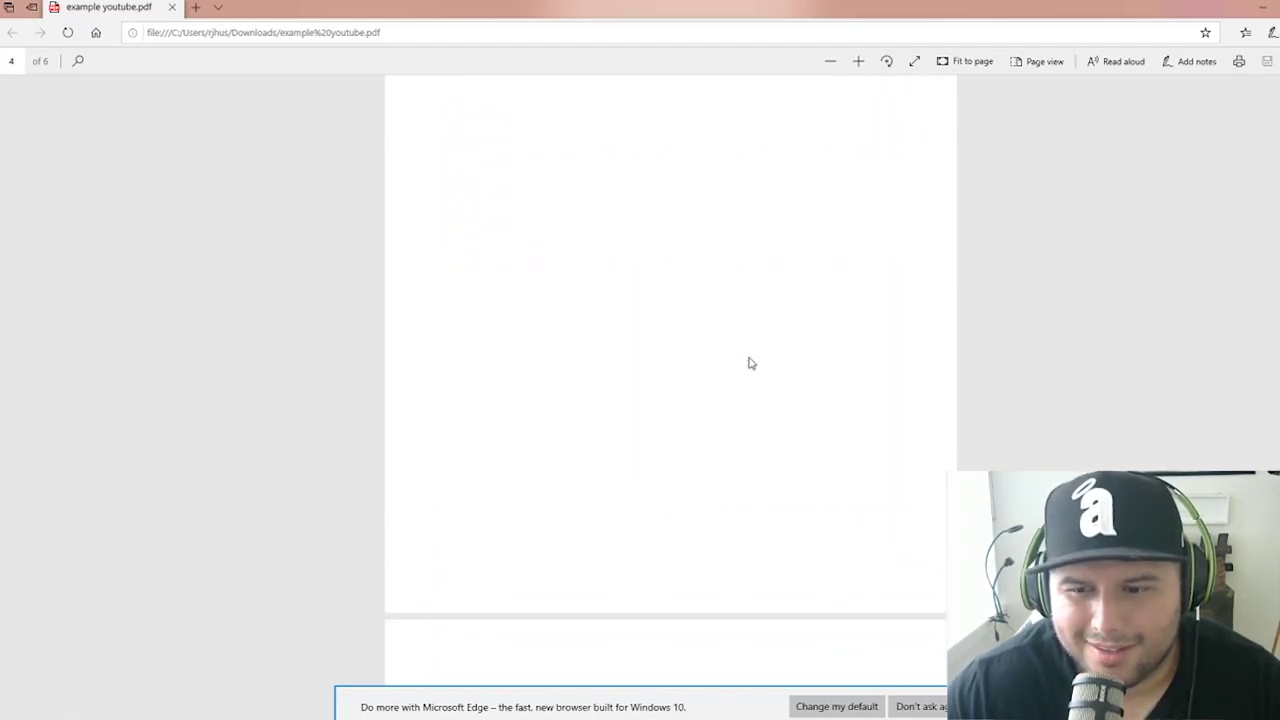
{"action": "scroll", "coordinate": [757, 367], "scroll_direction": "down", "scroll_amount": 3}
{"action": "left_click_drag", "start_coordinate": [1272, 560], "coordinate": [1257, 70]}
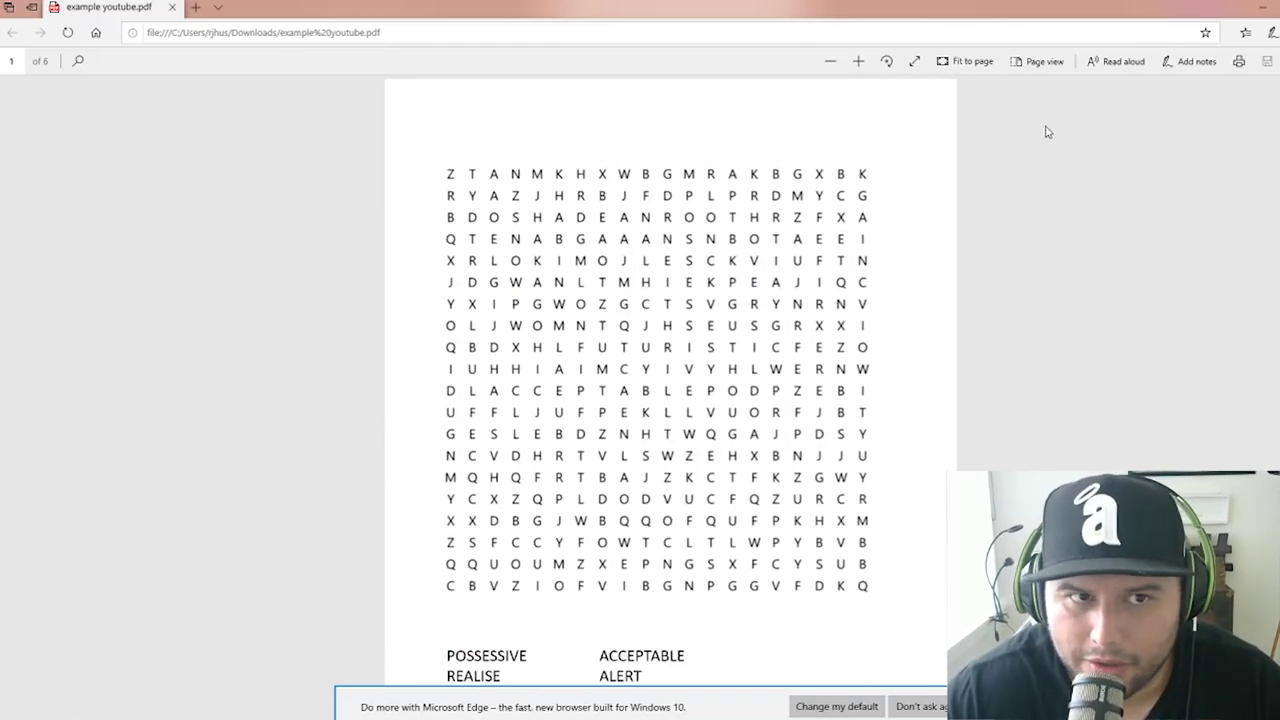